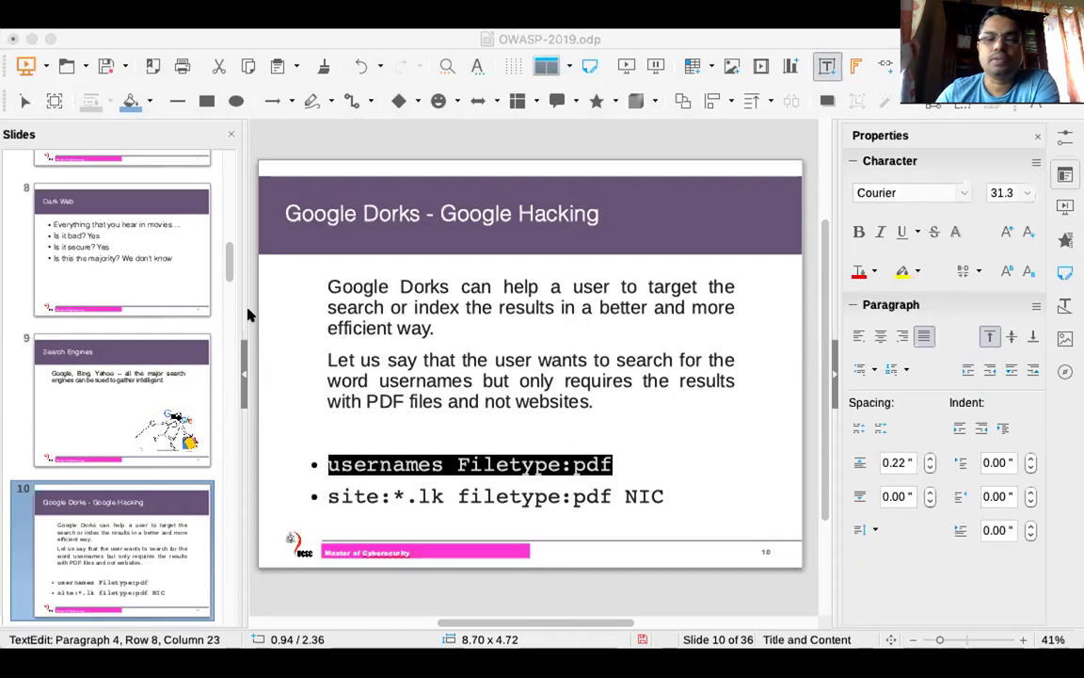
- Leave the Google Dorks slide and bring up Chrome's New Tab page
key("super+Tab")
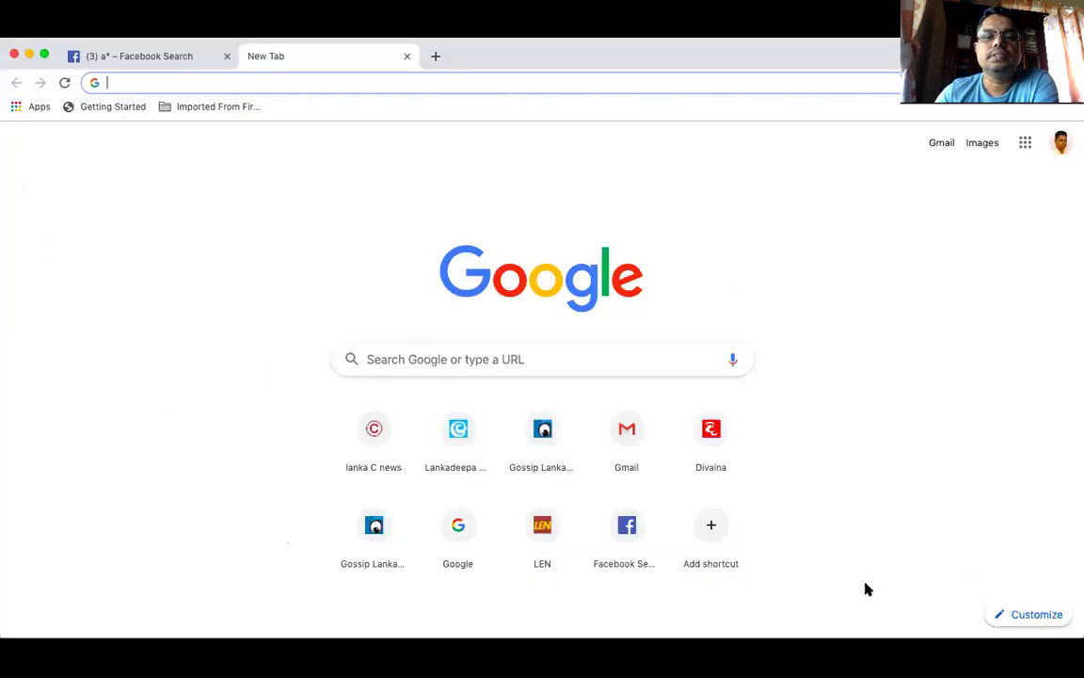
- Enter 'usernames filetype:' in the Google search box in place of the pasted dork query
left_click(407, 232)
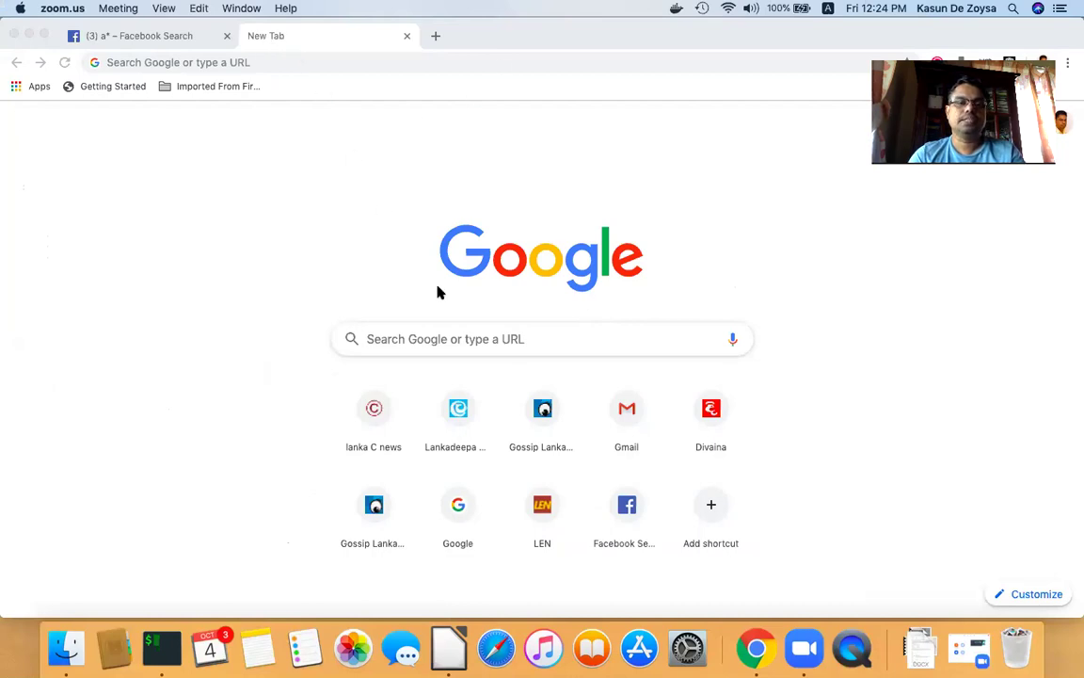
left_click(425, 335)
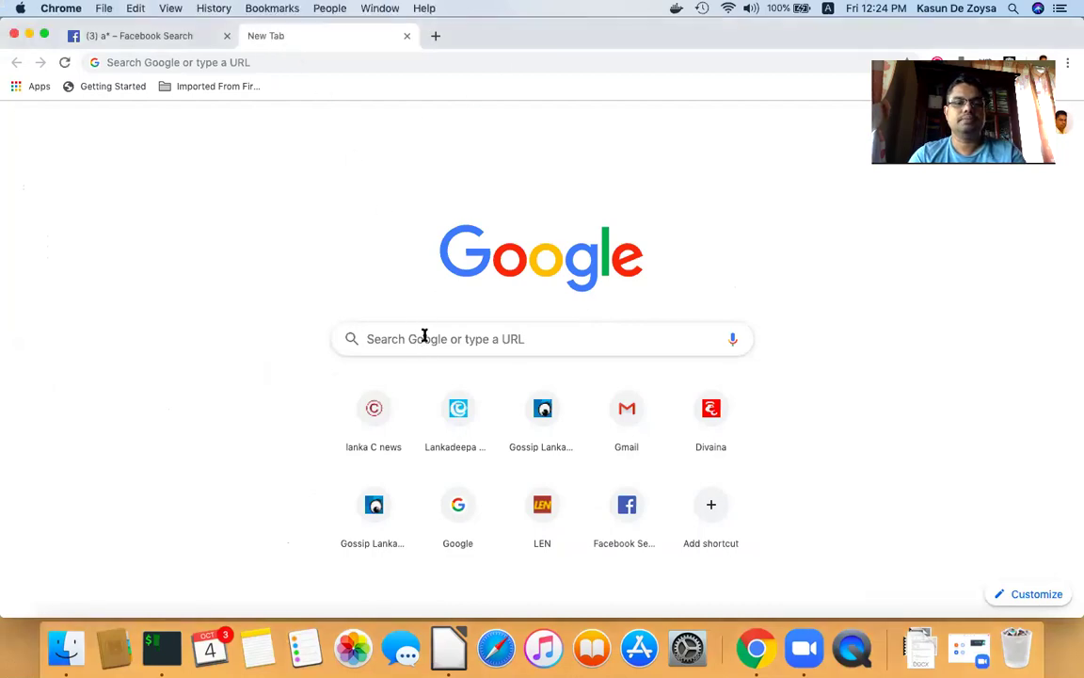
left_click(425, 336)
type("usernames Filetype:pdf")
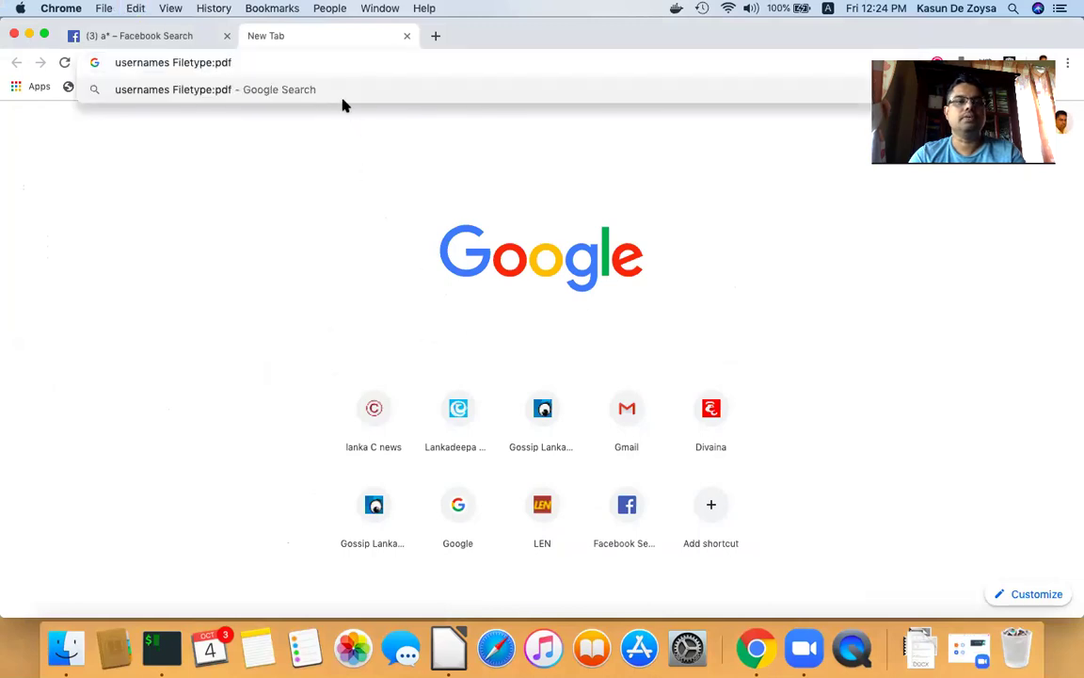
left_click(409, 337)
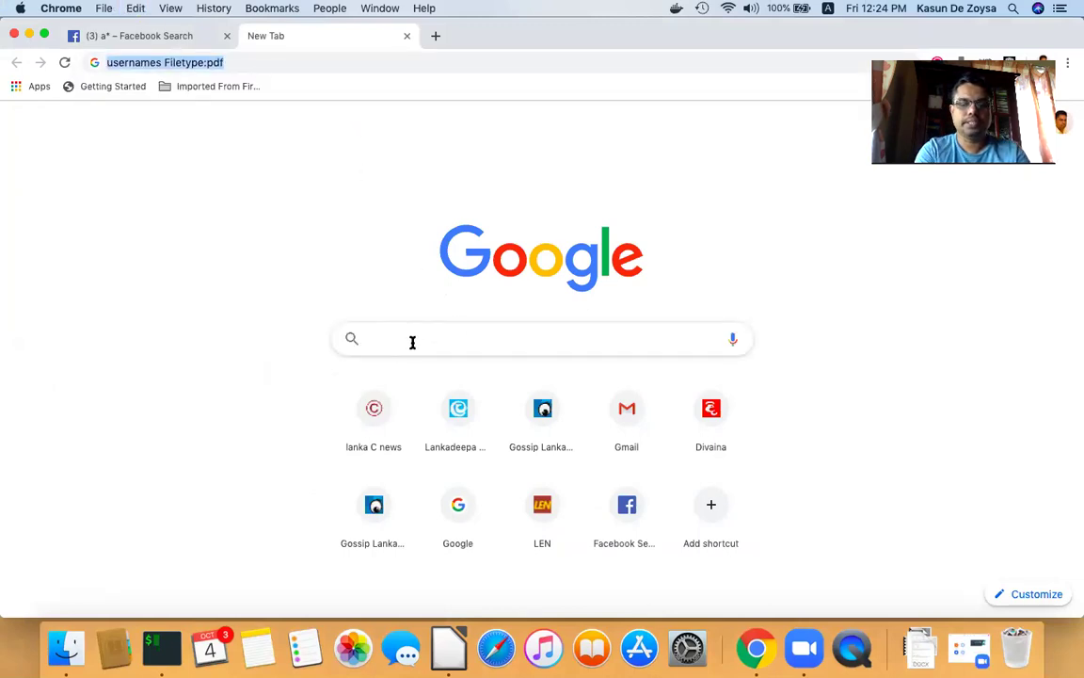
type("user")
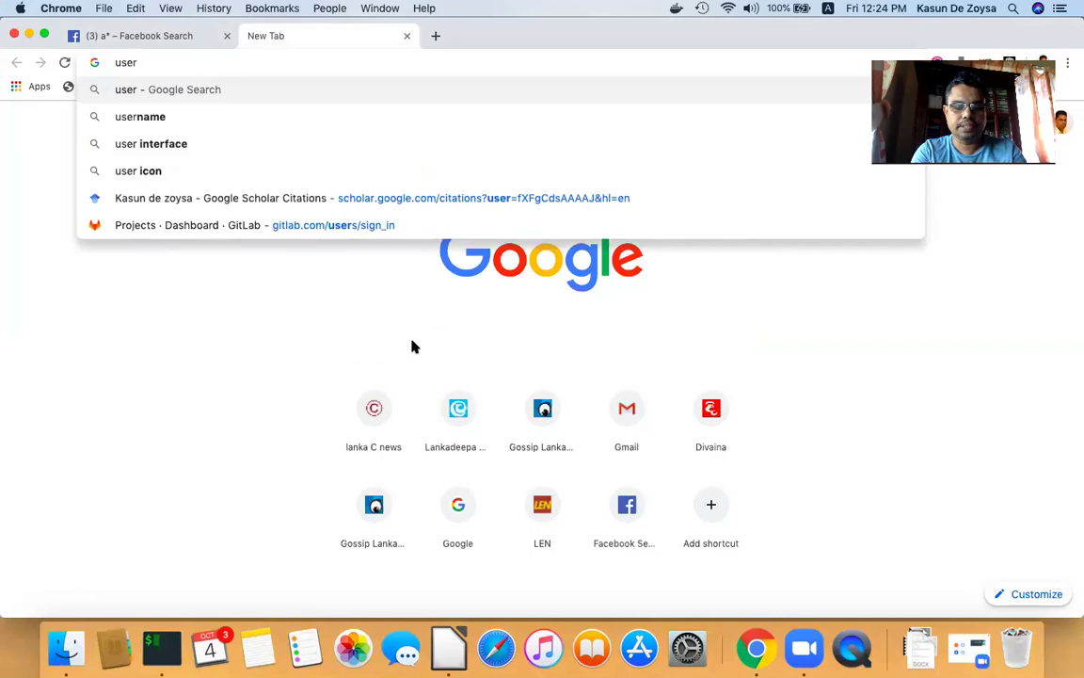
type("names")
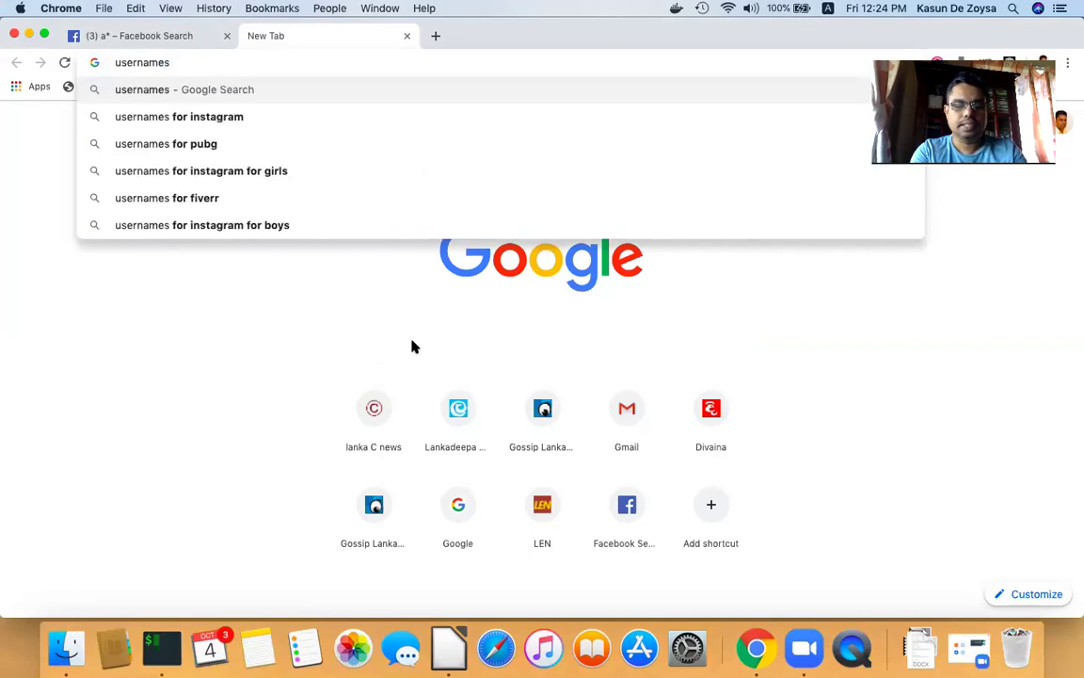
type(" fil")
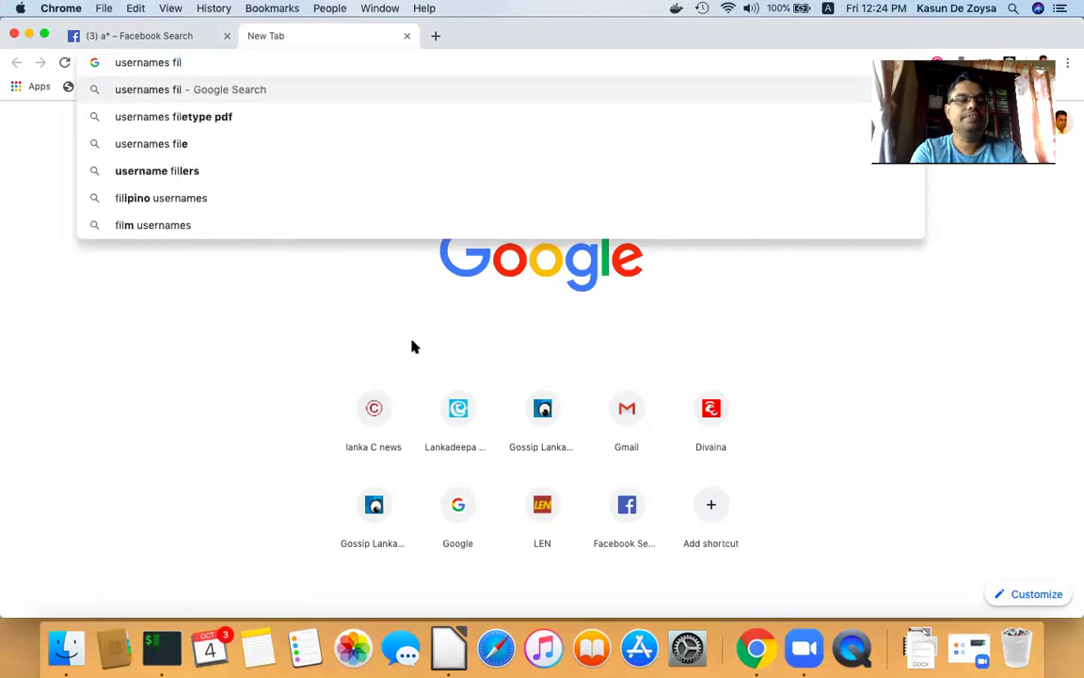
type("ety")
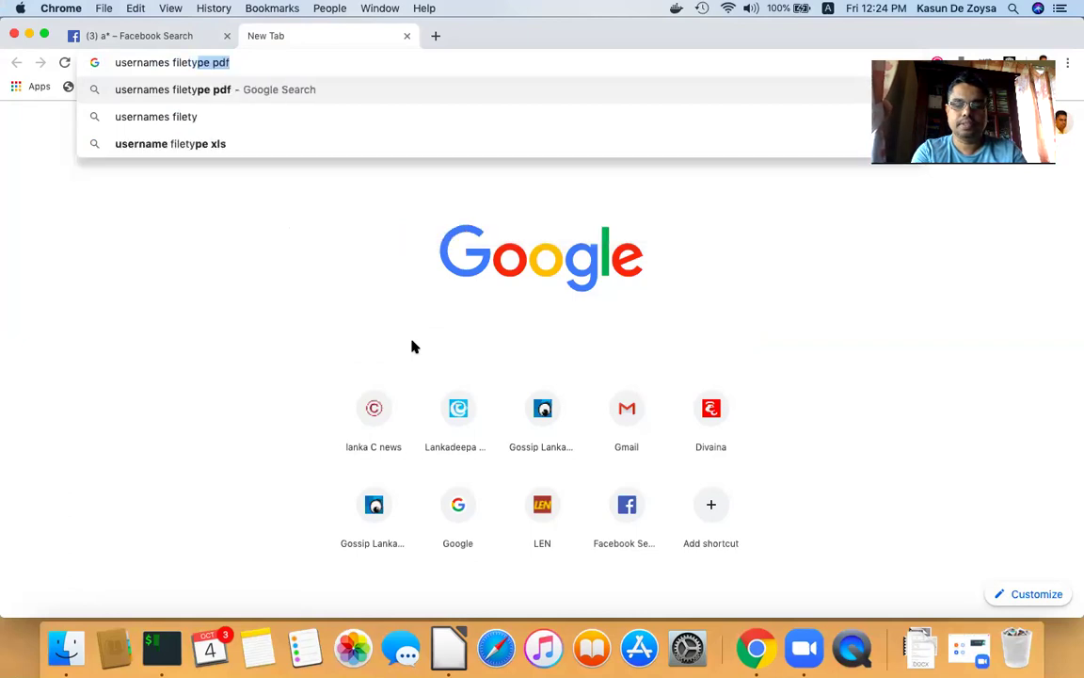
type("pe:d")
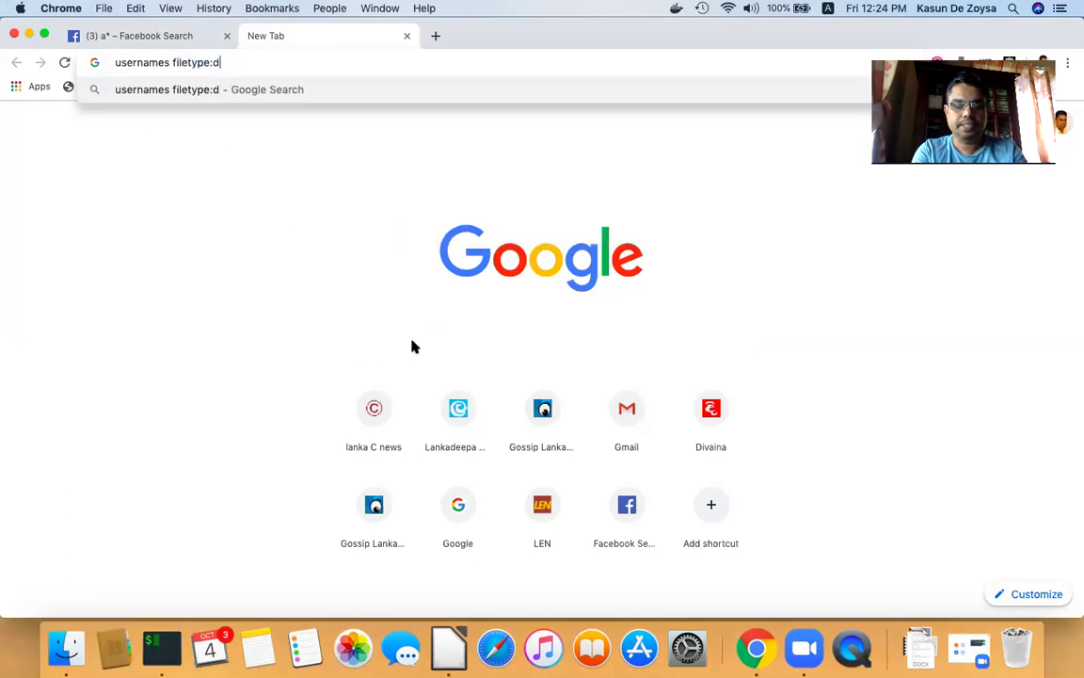
key("BackSpace")
- Complete the query as 'usernames filetype:pdf', run it, and browse the PDF results
type("pdf")
key("Return")
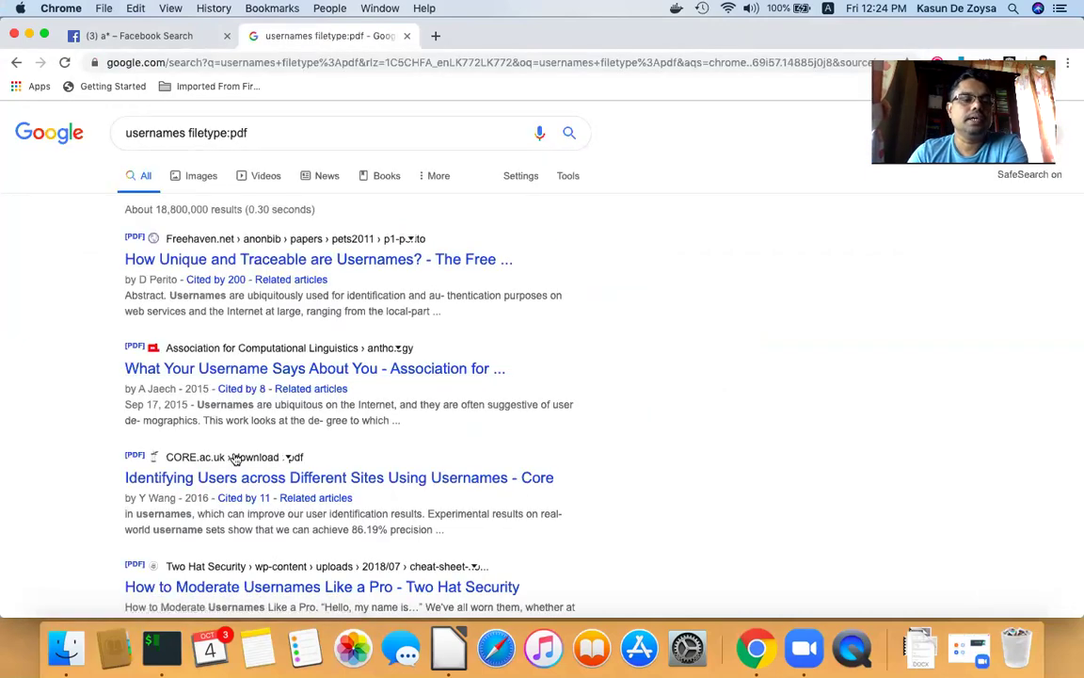
scroll(252, 469, "down", 5)
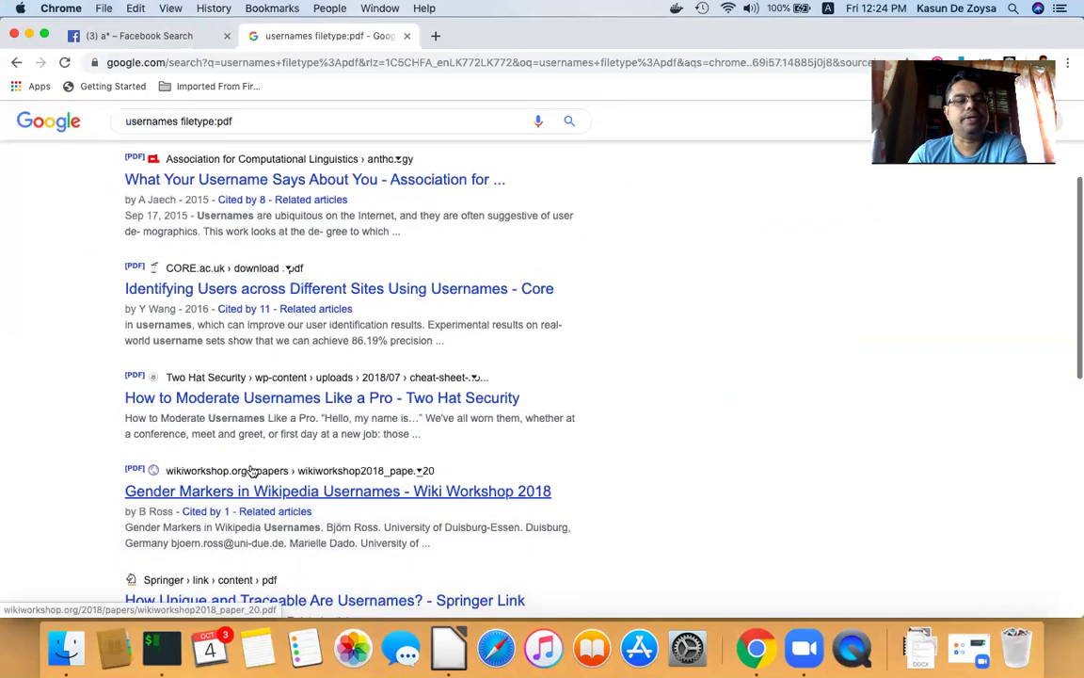
scroll(252, 469, "down", 2)
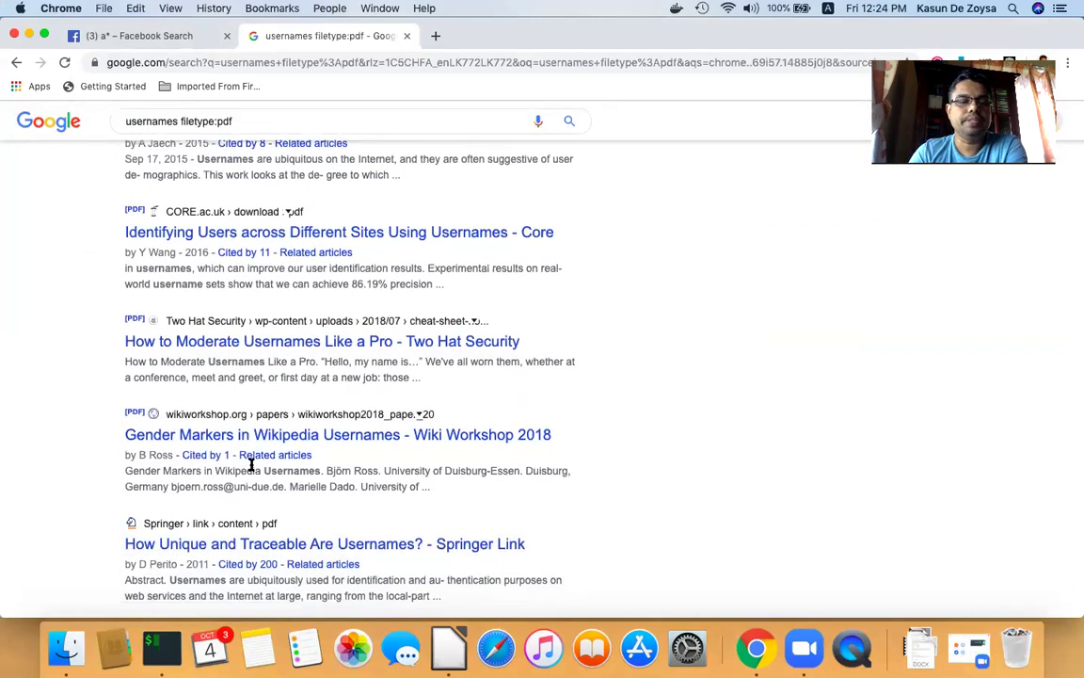
scroll(251, 465, "up", 7)
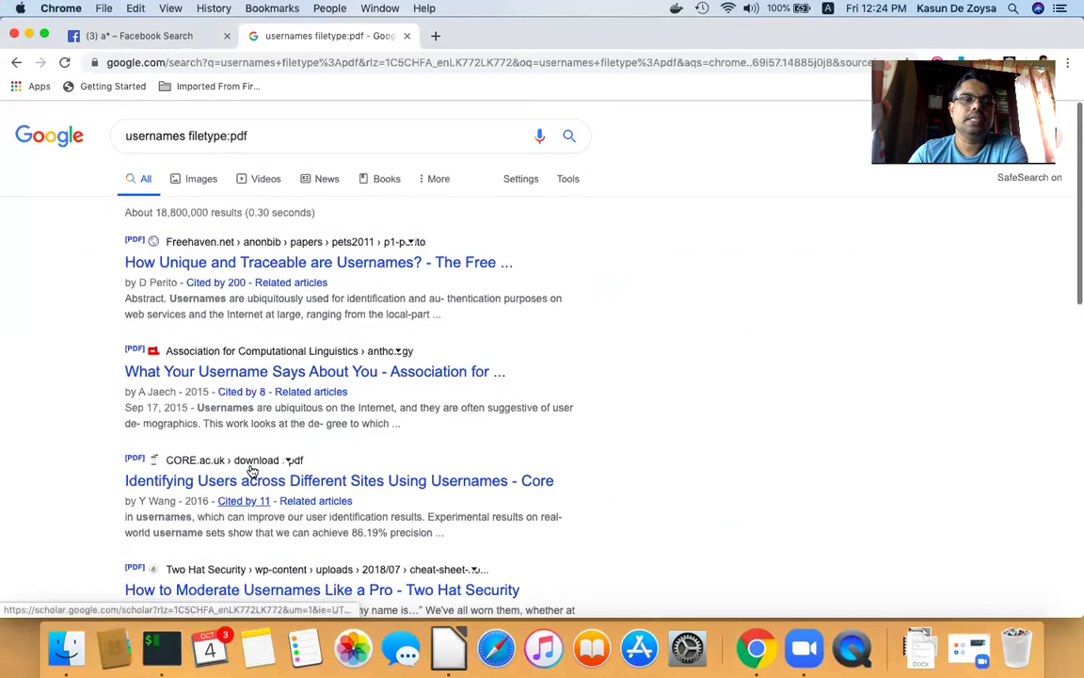
- Add 'site:lk' to the query, rerun it, and browse the roughly 983 Sri Lankan PDF results
left_click(272, 136)
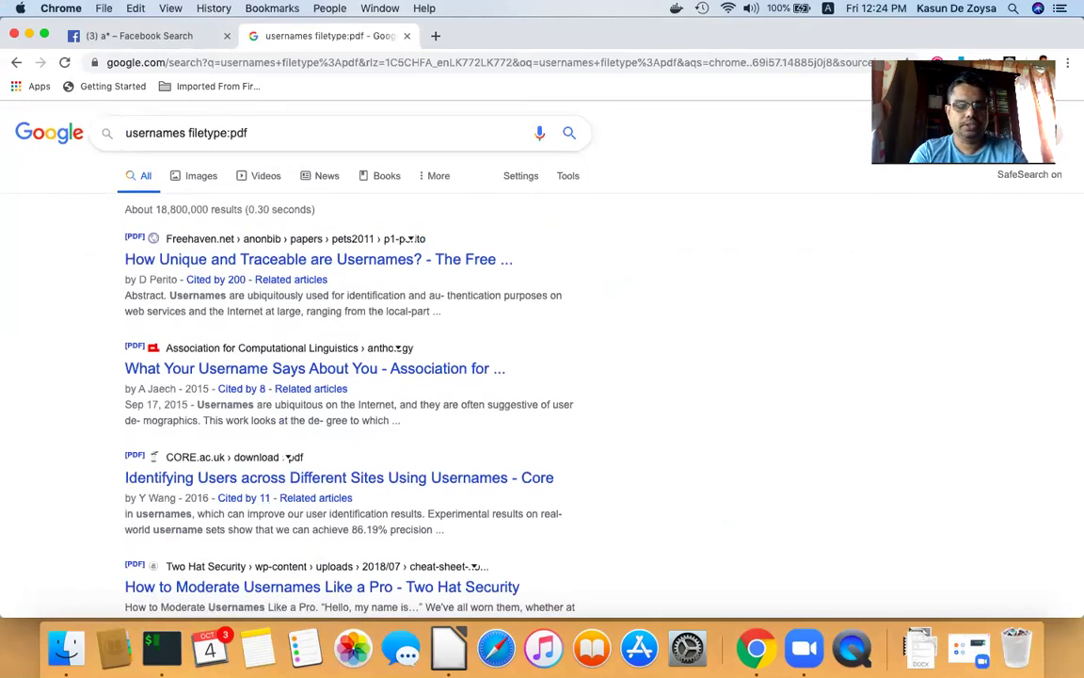
type("site:lk")
key("Return")
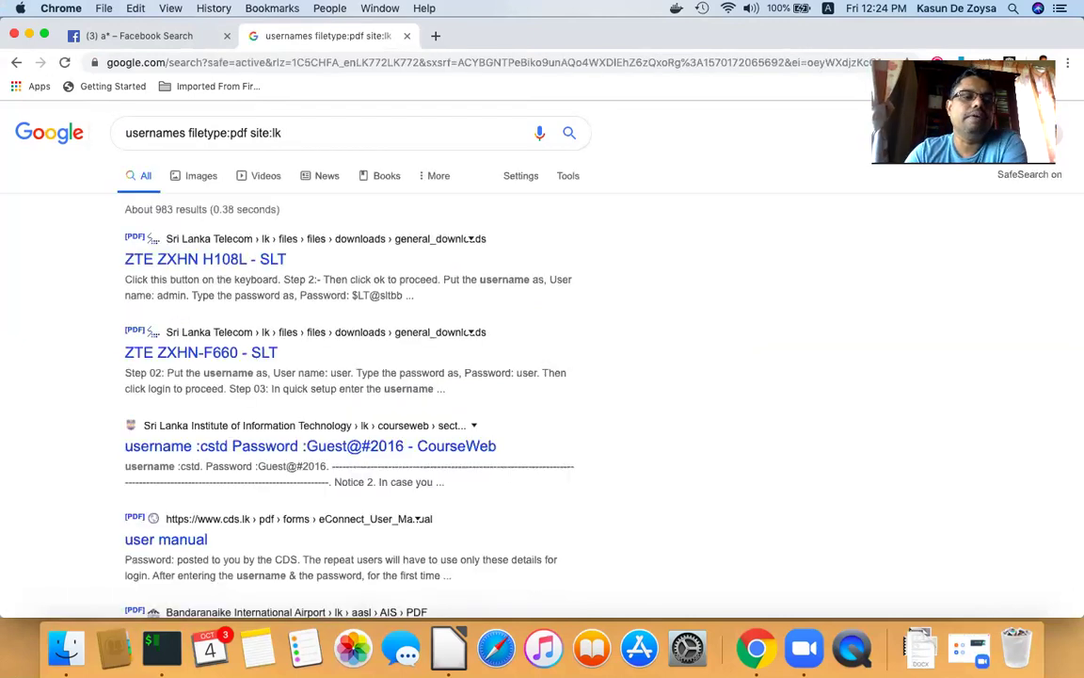
scroll(296, 270, "down", 3)
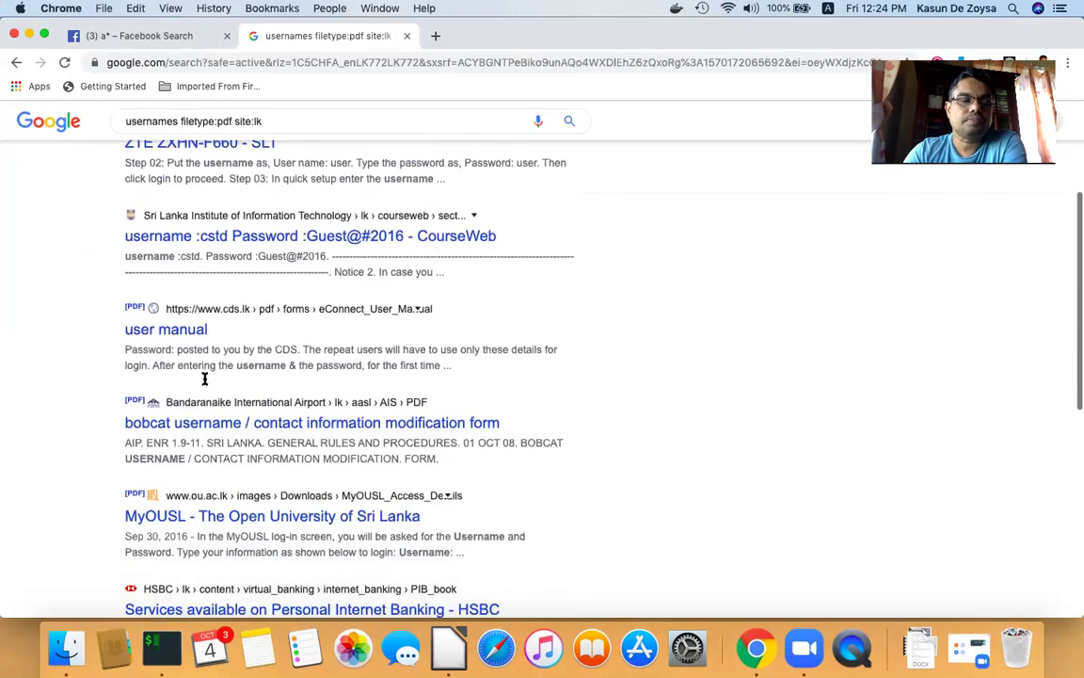
scroll(252, 384, "down", 2)
scroll(252, 383, "down", 5)
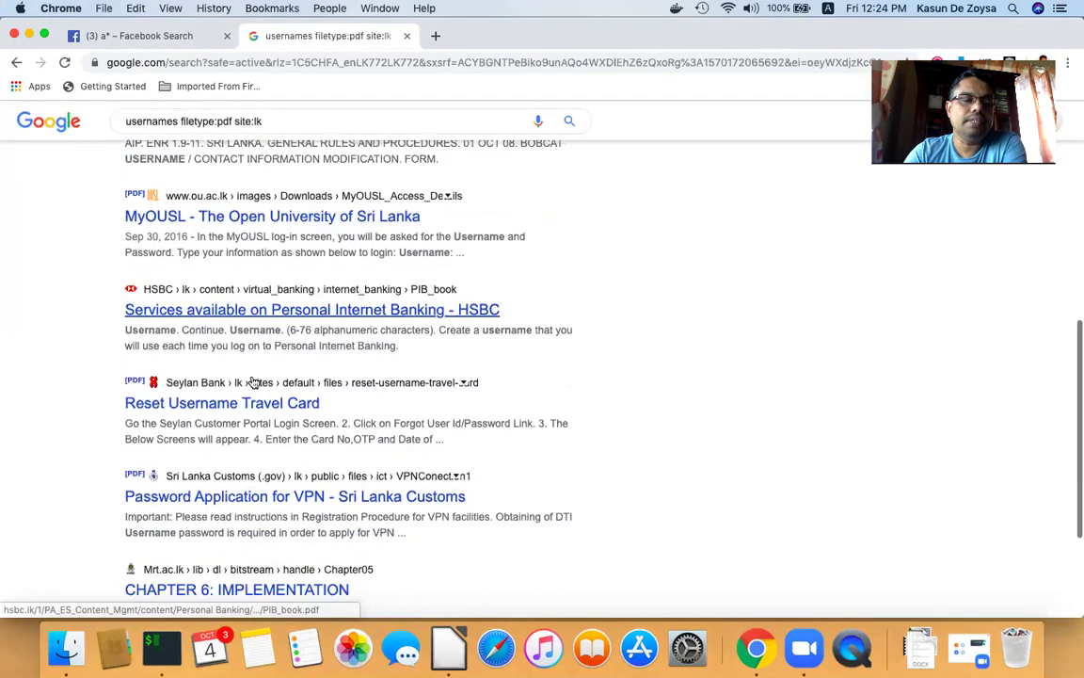
scroll(251, 382, "up", 1)
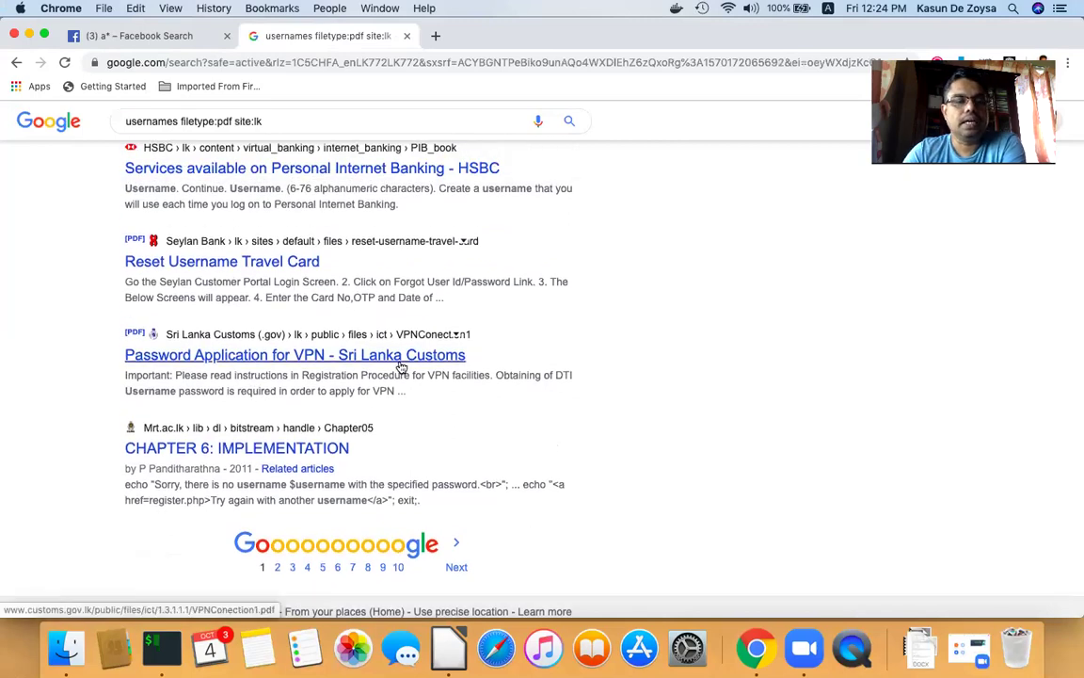
scroll(402, 367, "up", 3)
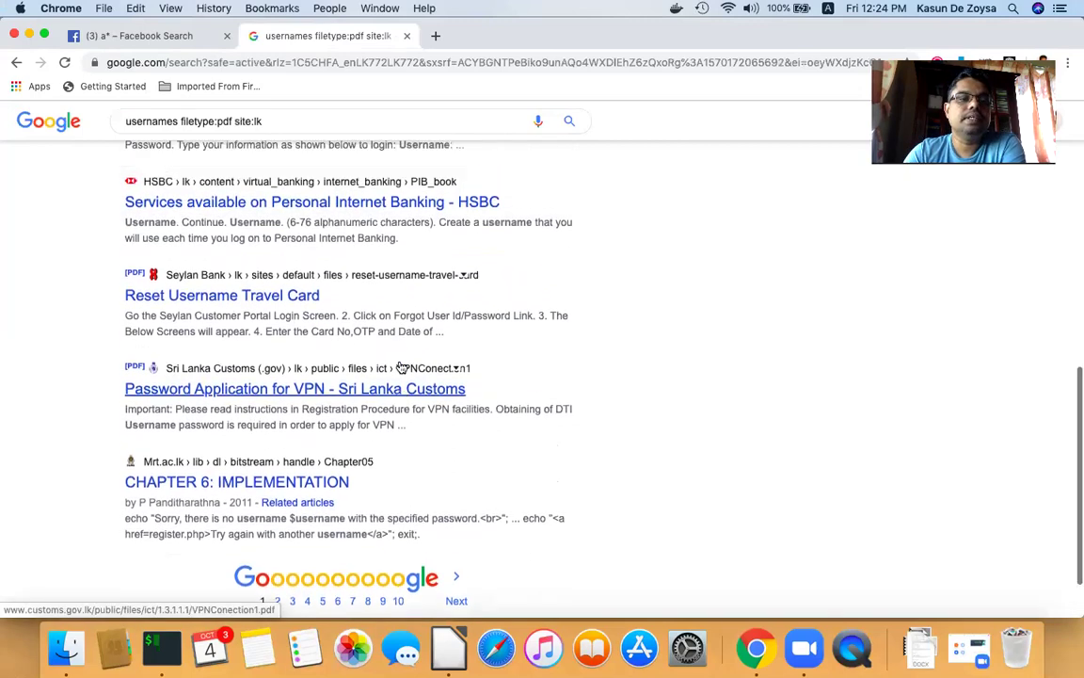
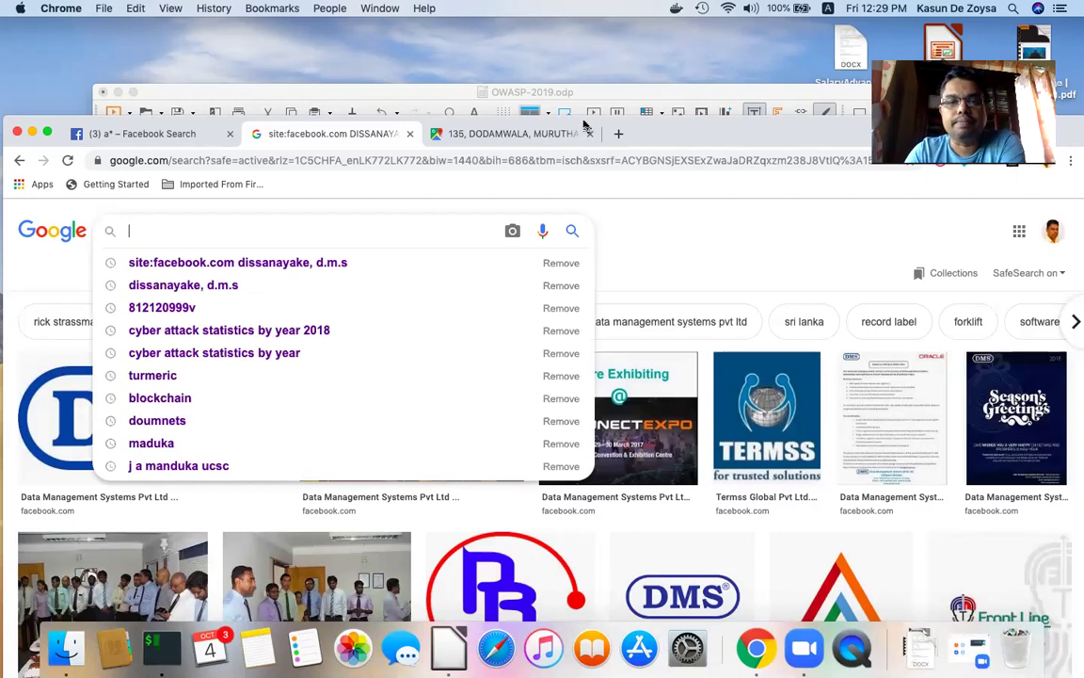
- Open facebook.com in a new browser tab
left_click(619, 133)
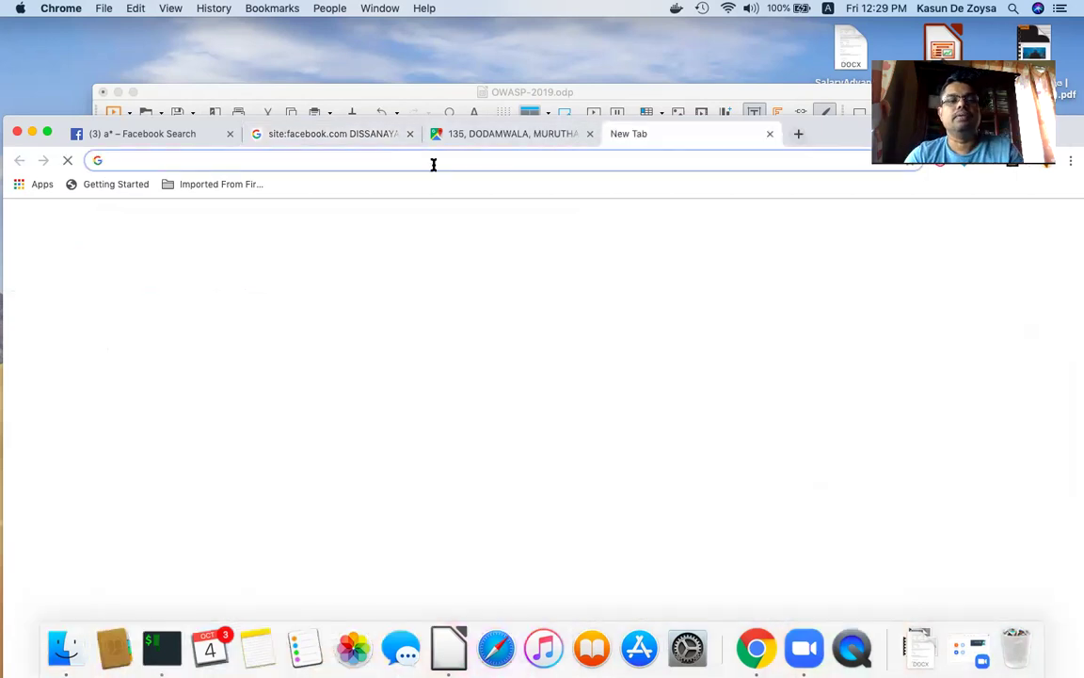
type("f")
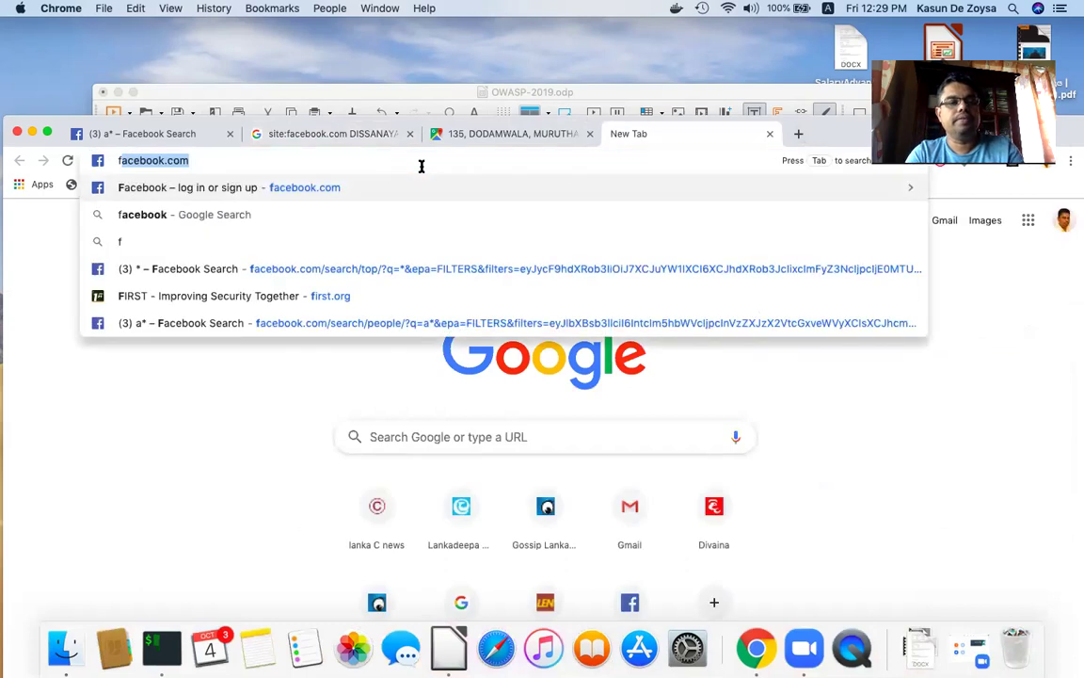
key("Return")
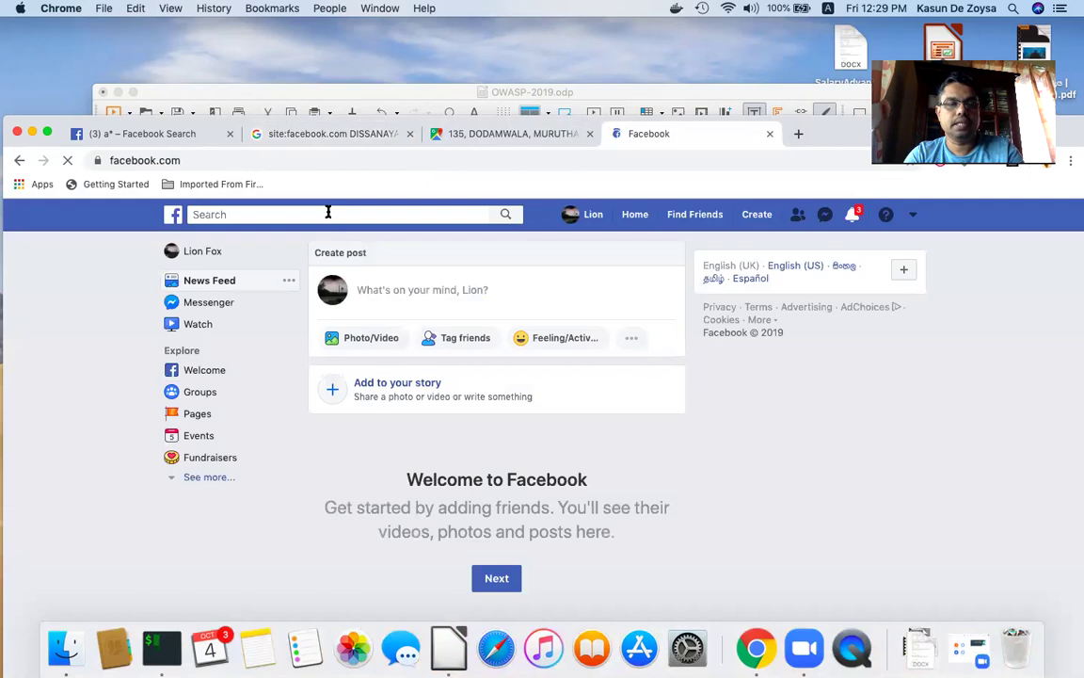
- Search Facebook for the copied name and scroll through the matching people
left_click(328, 214)
type("DISSANAYAKE, D.M.S")
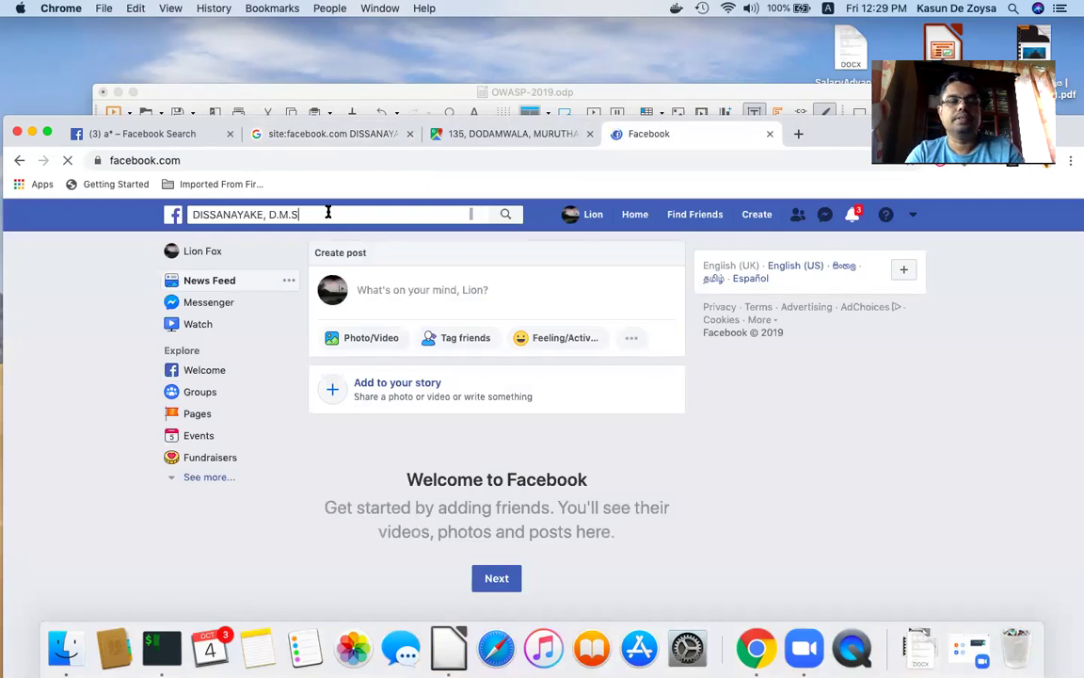
key("Return")
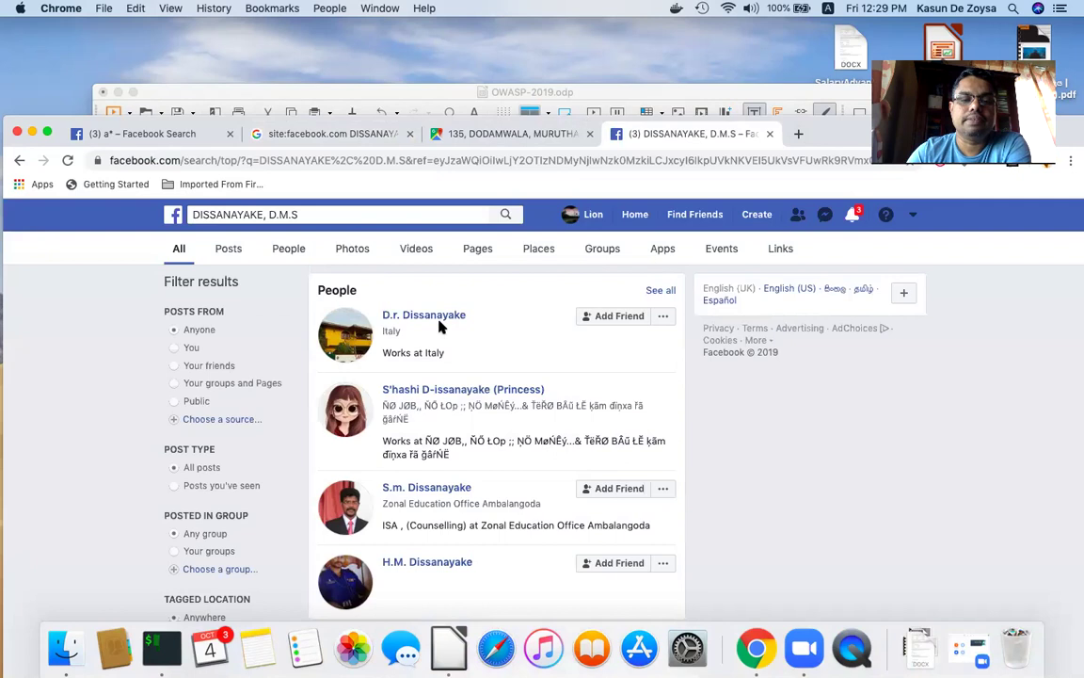
scroll(439, 326, "down", 1)
scroll(439, 326, "down", 2)
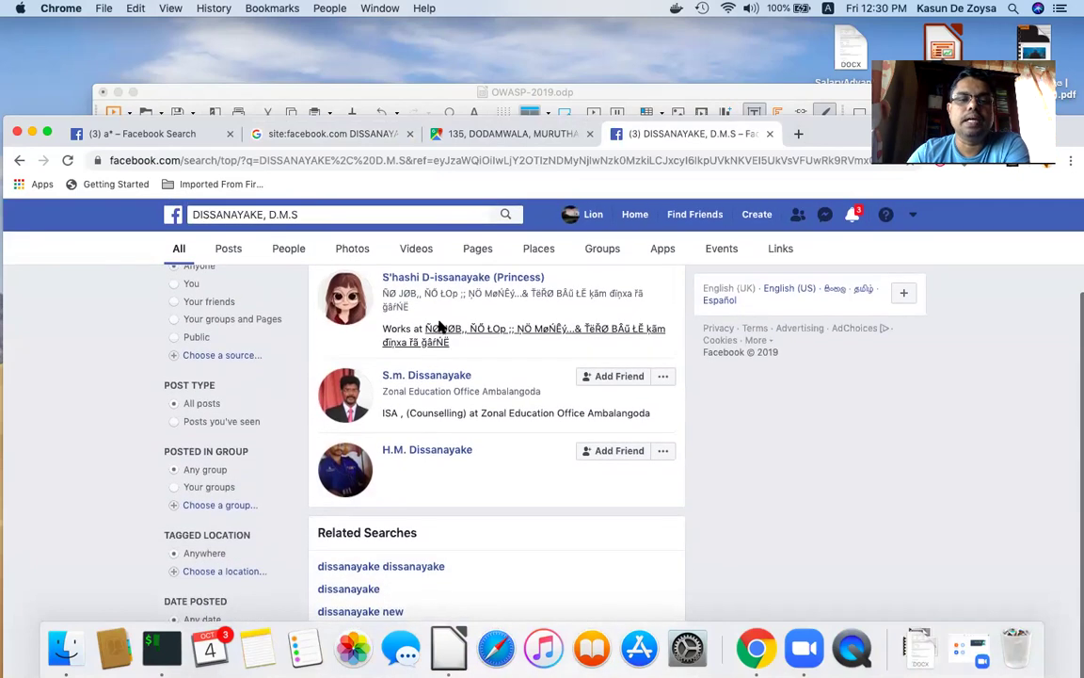
scroll(441, 327, "up", 3)
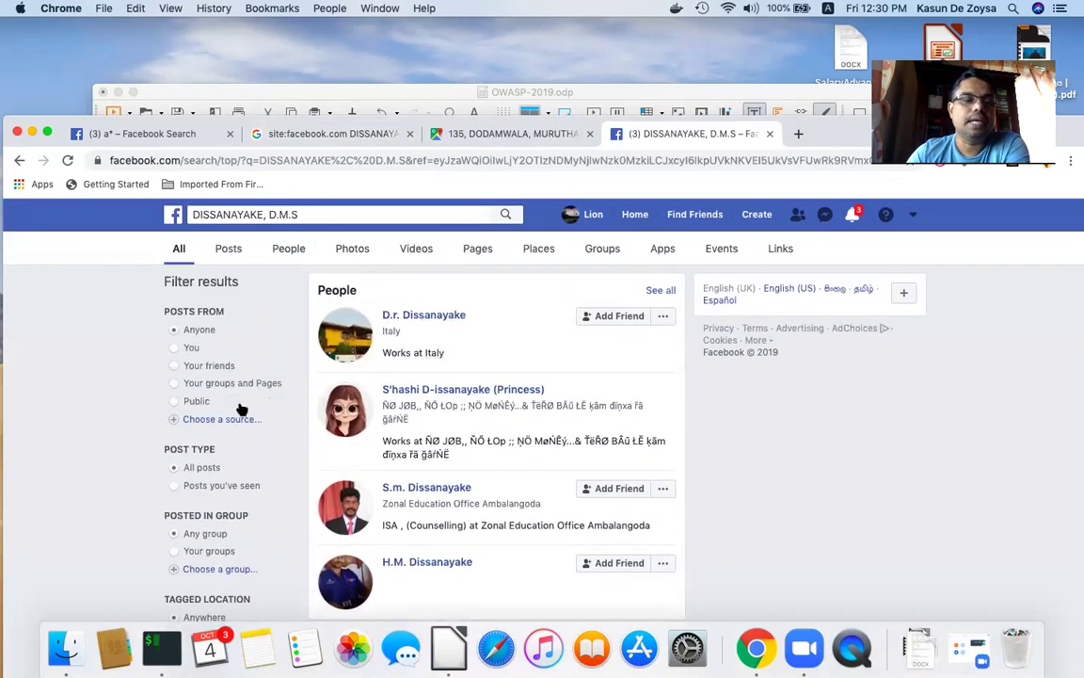
scroll(242, 410, "down", 2)
scroll(241, 411, "down", 1)
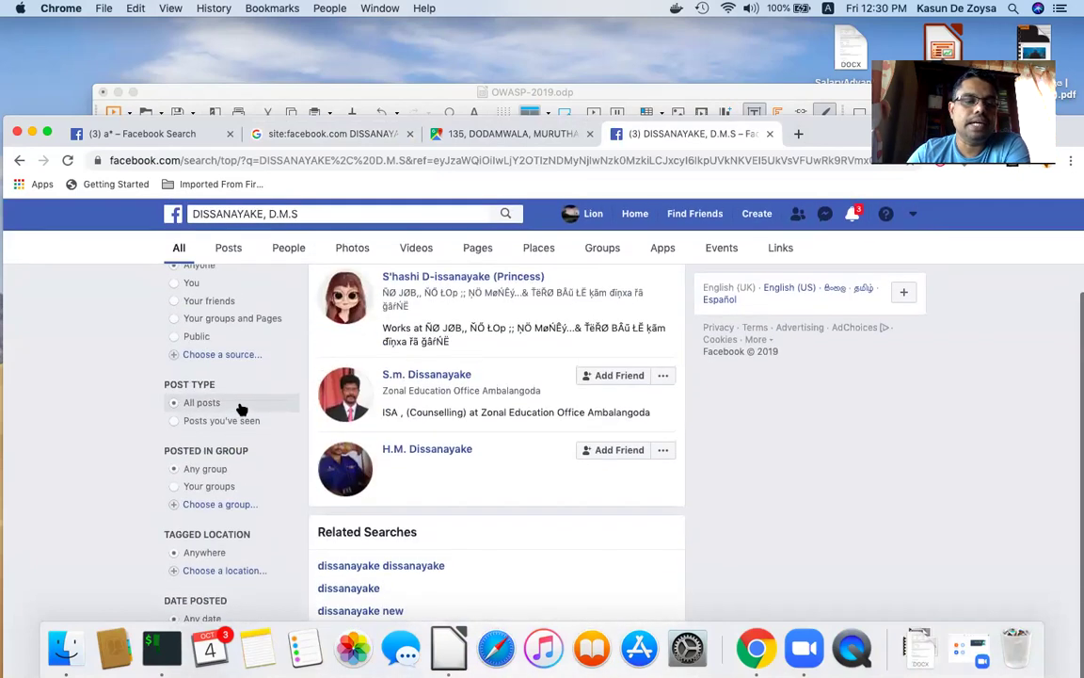
- Filter the search by Tagged Location to Mount Lavinia, Sri Lanka
left_click(171, 571)
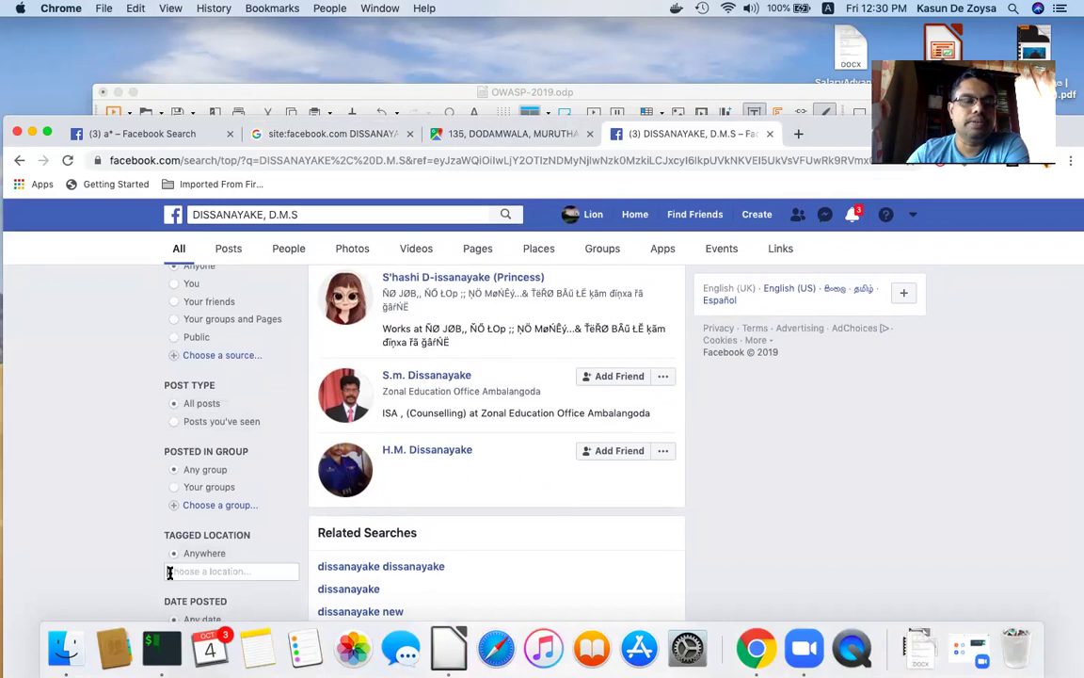
type("s")
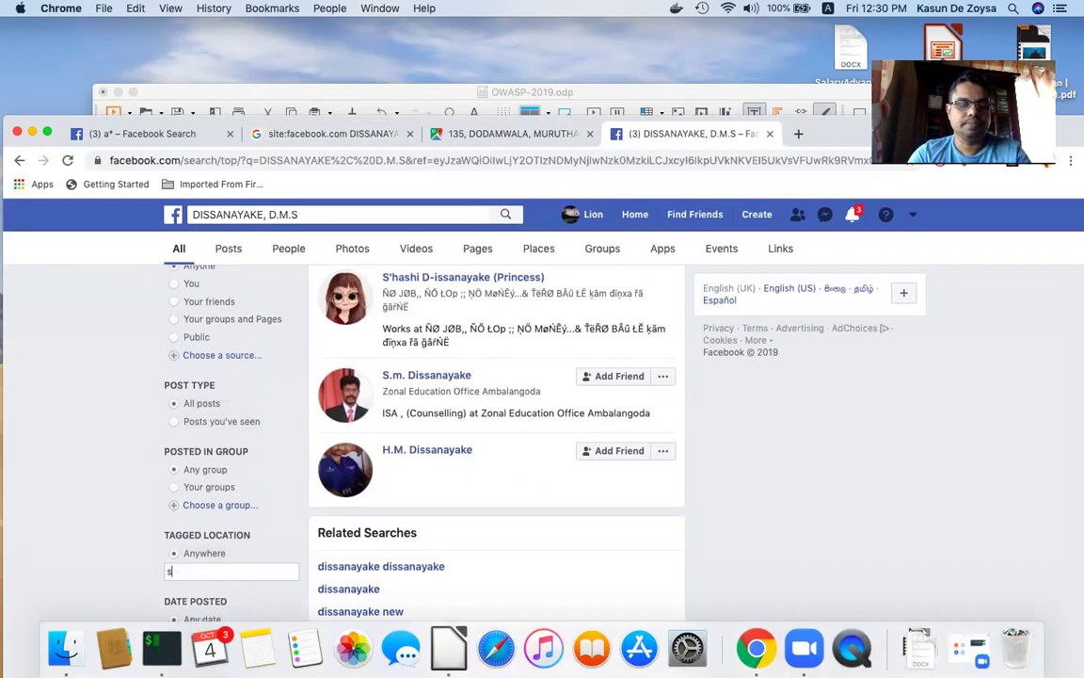
type("ri lan")
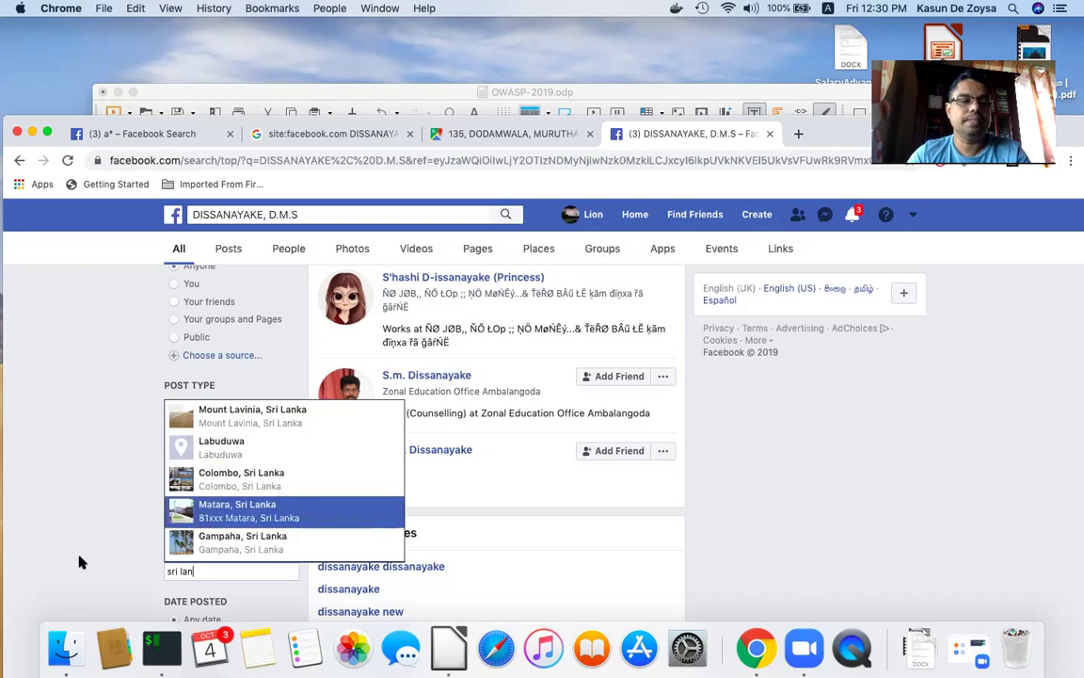
scroll(262, 473, "down", 1)
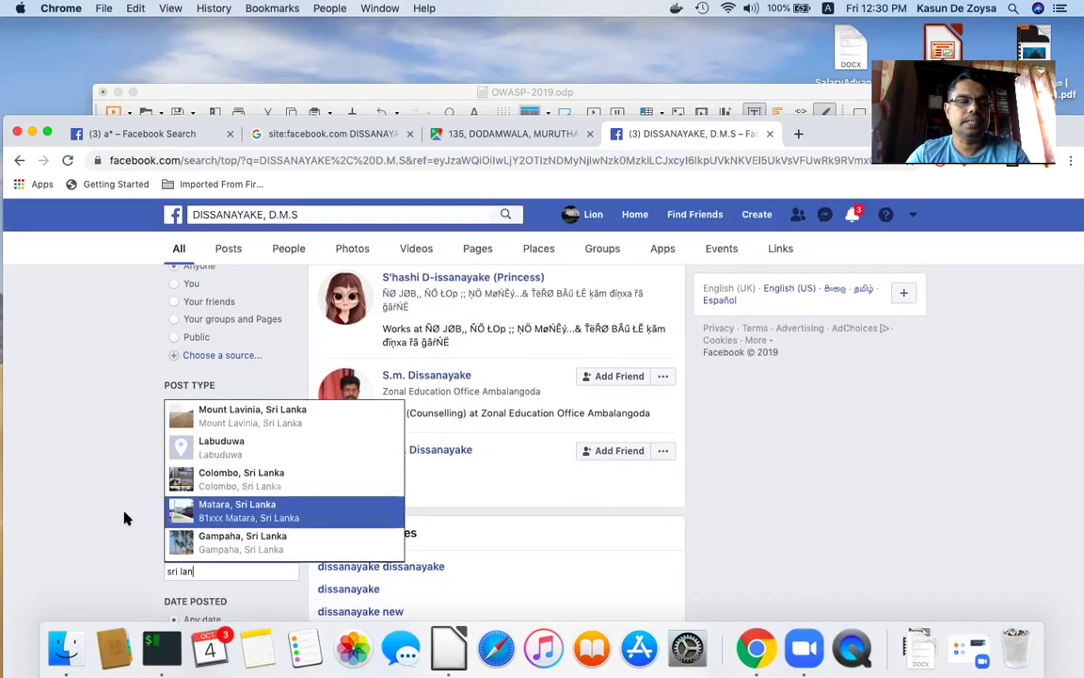
left_click(120, 556)
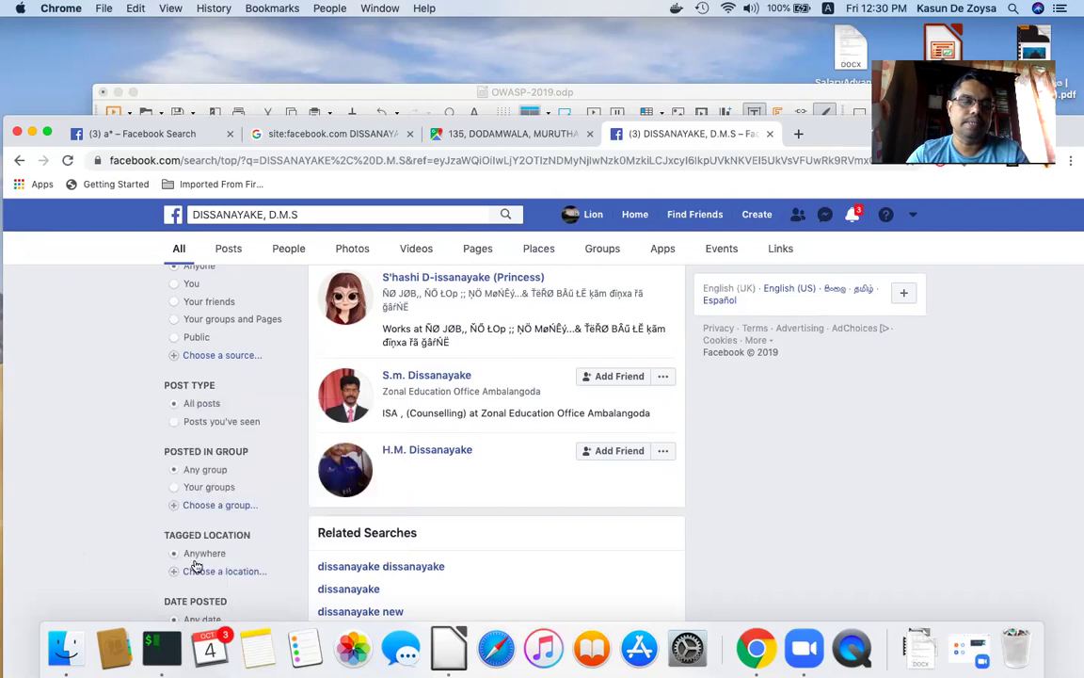
left_click(174, 577)
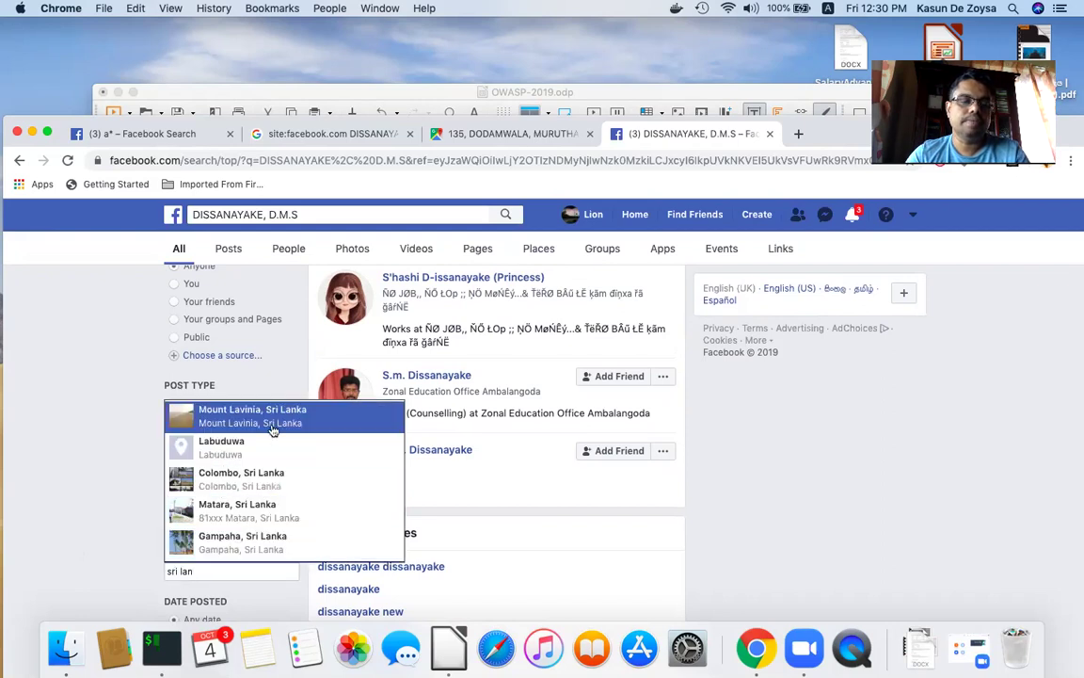
left_click(128, 454)
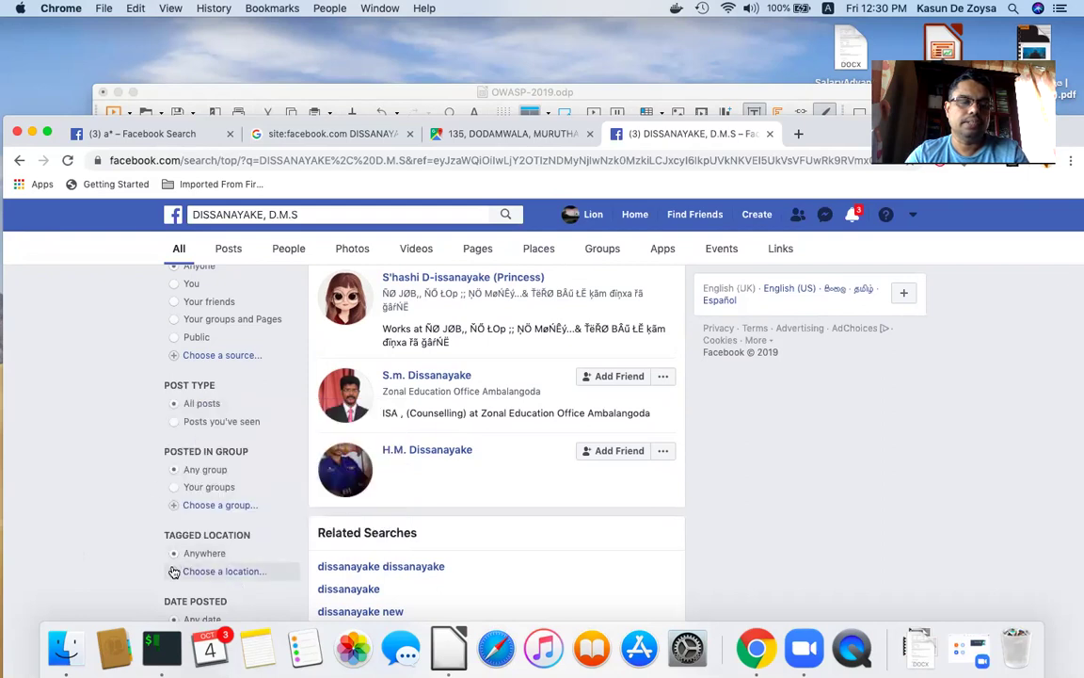
left_click(224, 571)
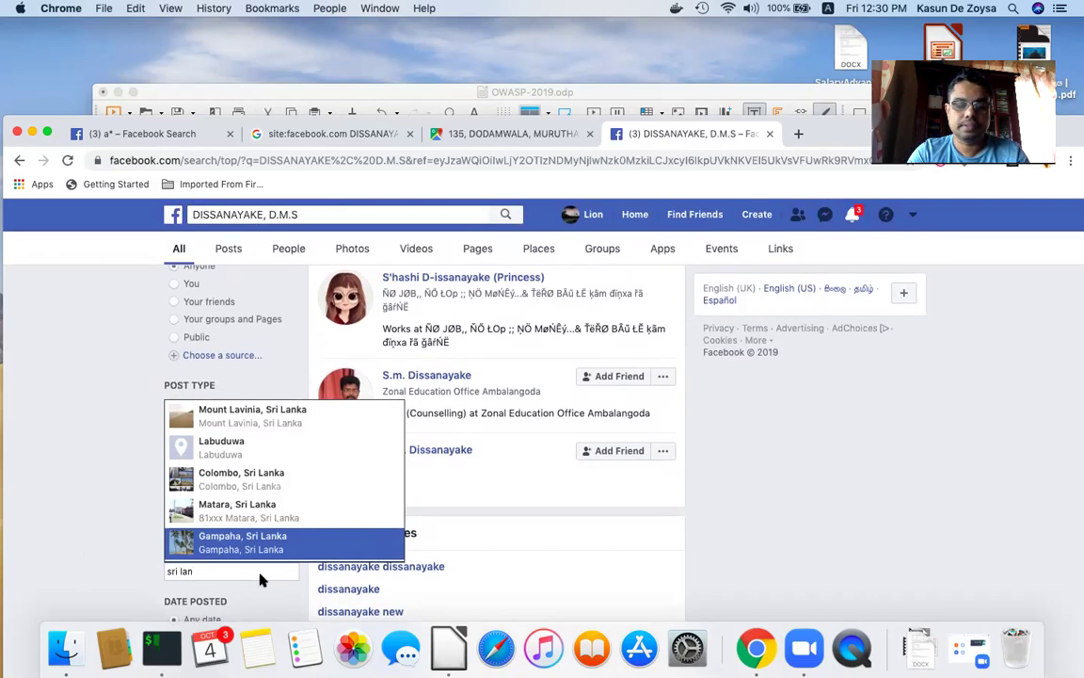
type("ka")
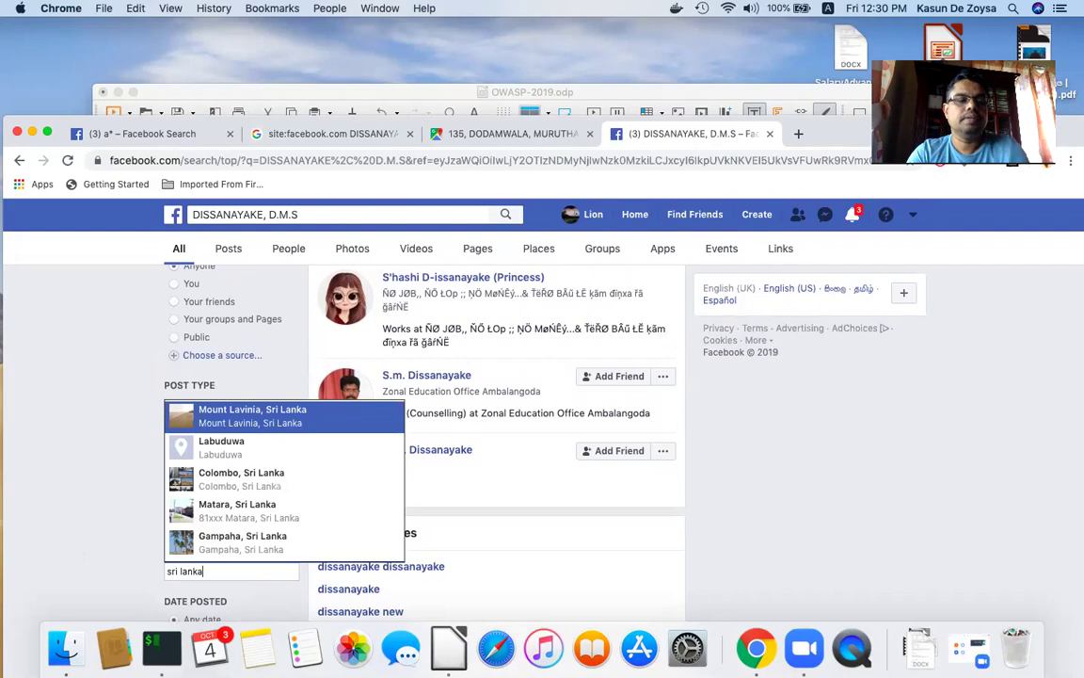
key("Return")
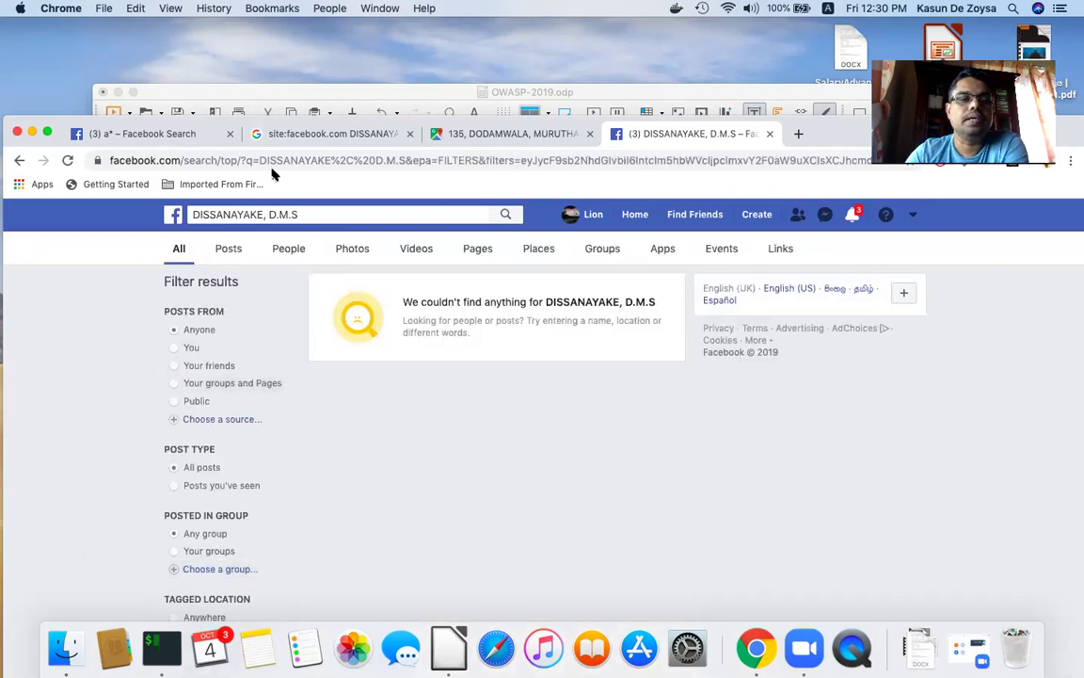
- Add Kandy as a further tagged location filter
scroll(176, 572, "down", 2)
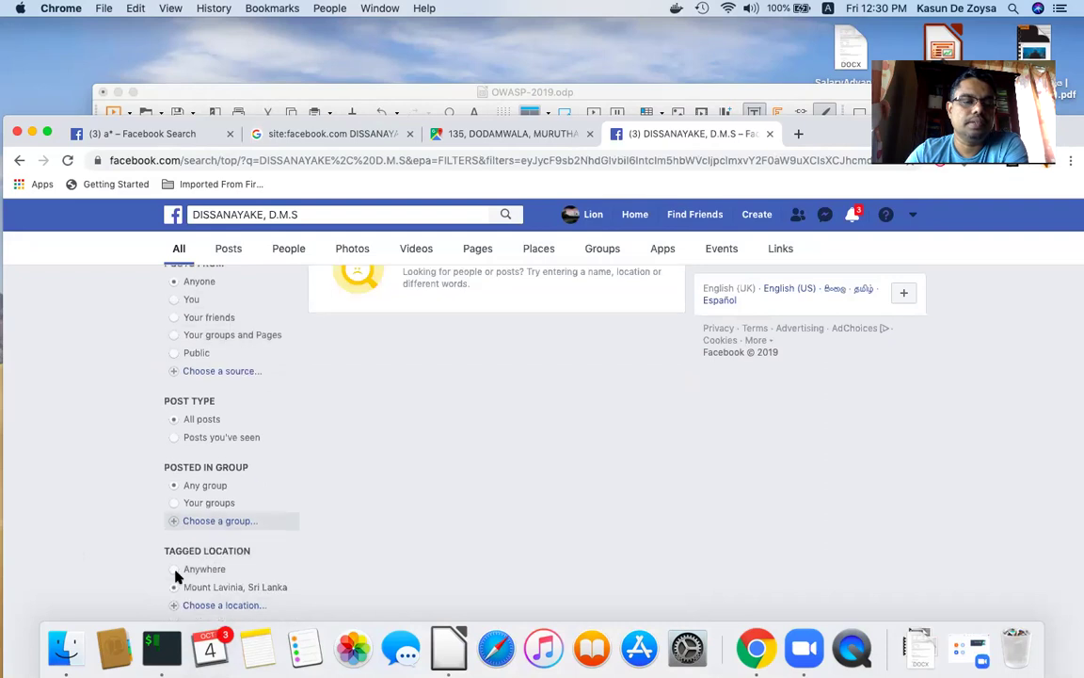
left_click(185, 570)
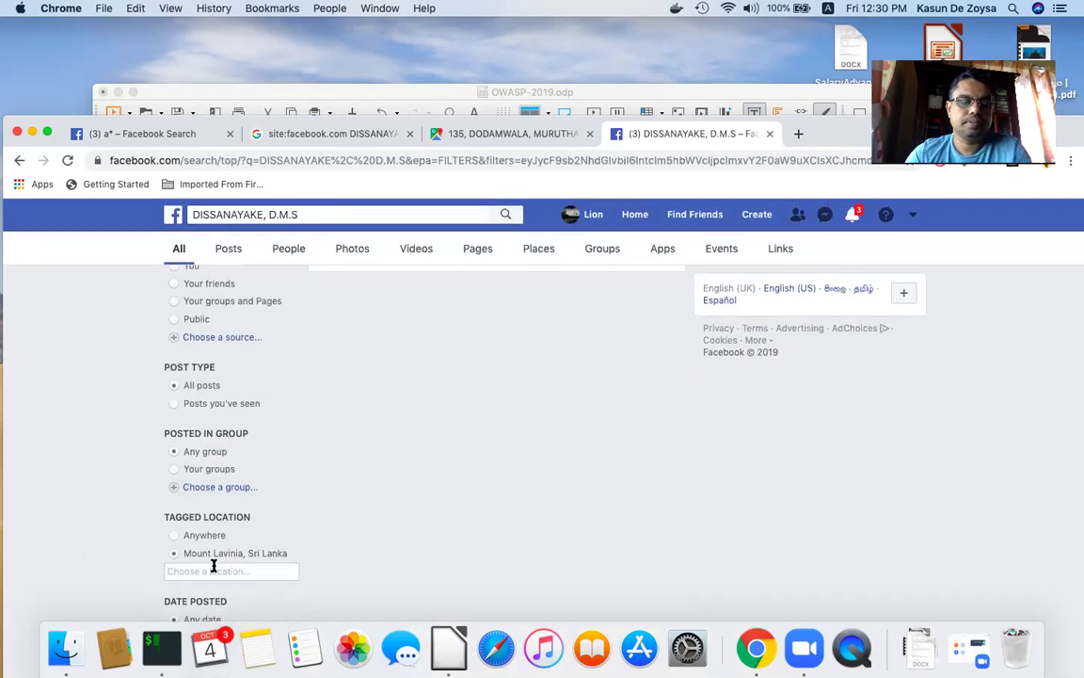
type("sri lanka")
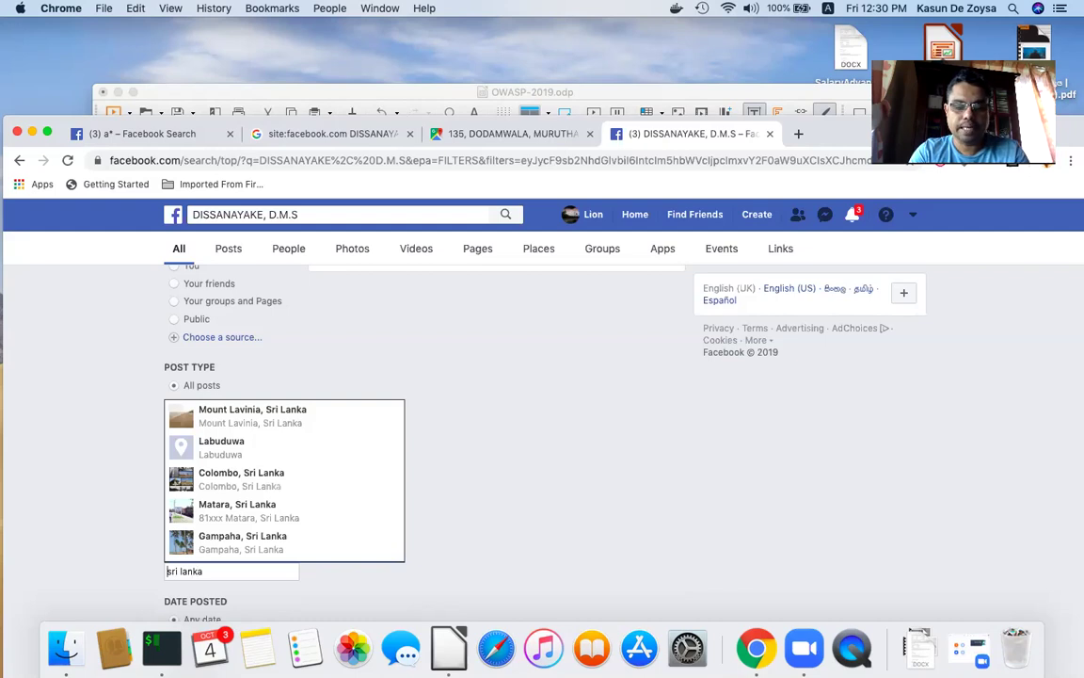
type("kandy")
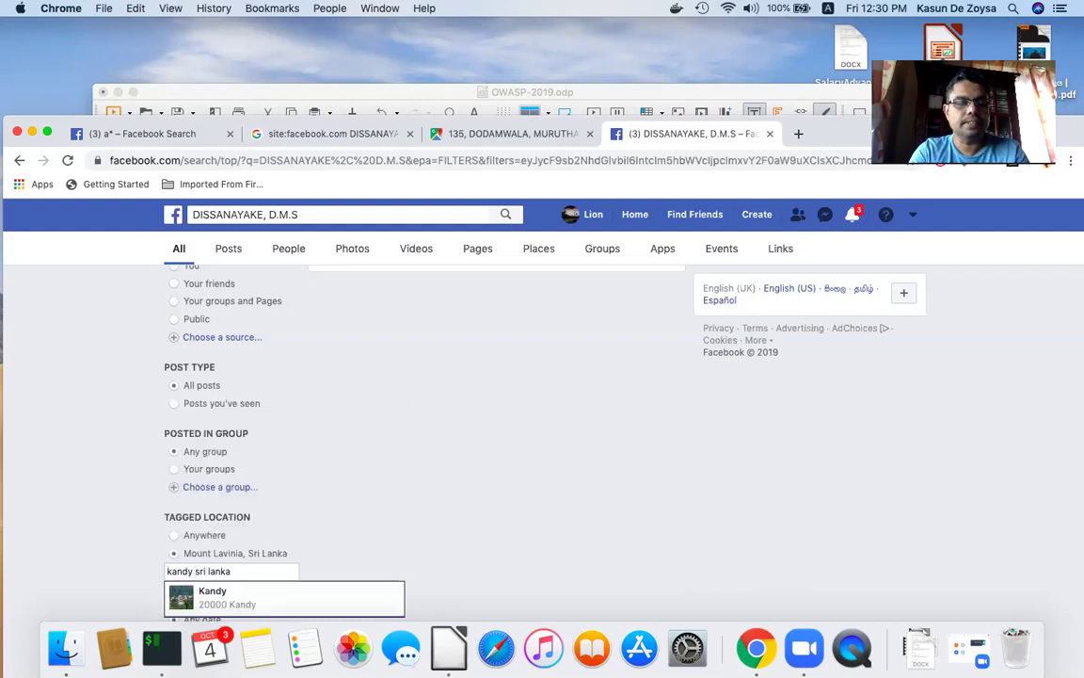
left_click(206, 598)
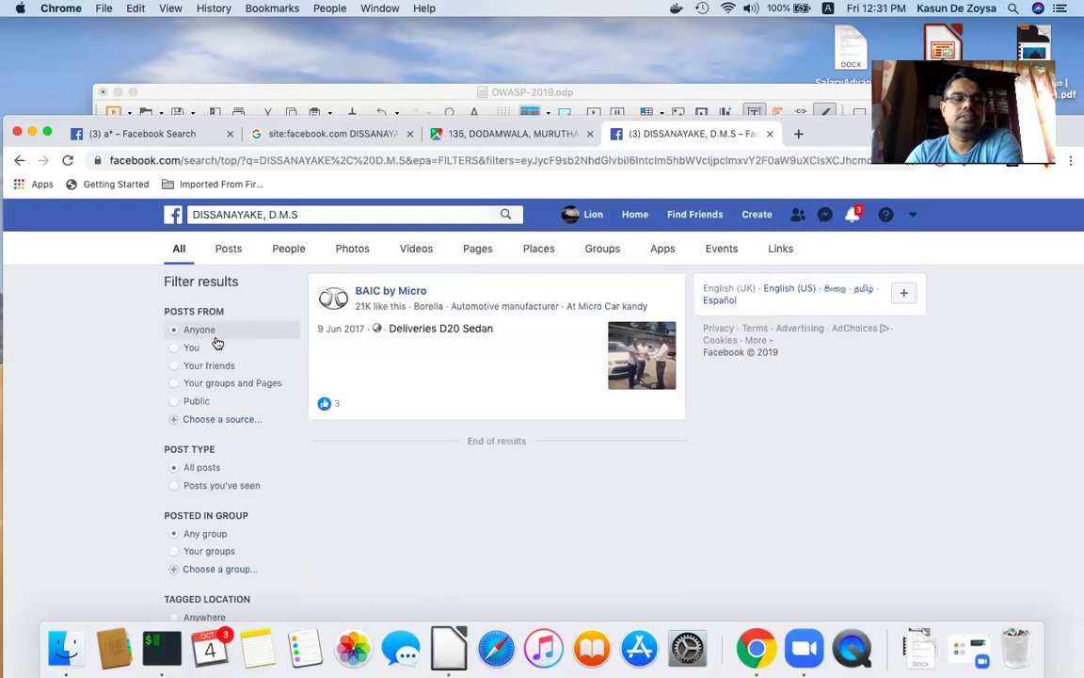
- Re-run the search on the surname without initials and scroll through the People results
left_click(316, 217)
key("BackSpace")
key("BackSpace")
key("BackSpace")
key("BackSpace")
key("BackSpace")
key("BackSpace")
key("BackSpace")
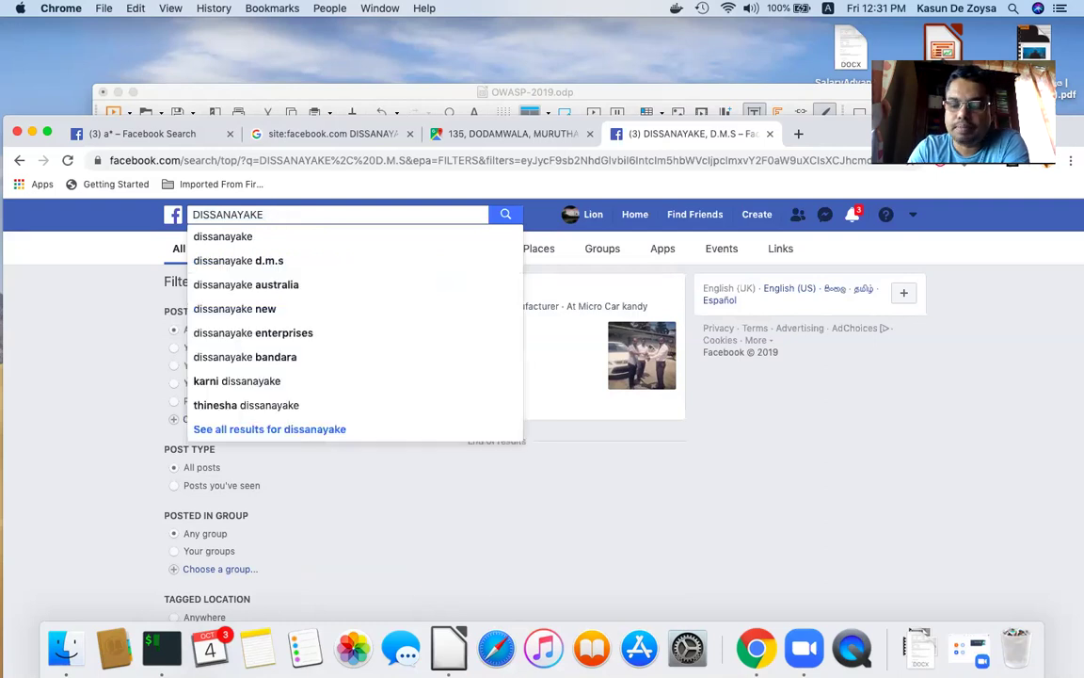
key("Return")
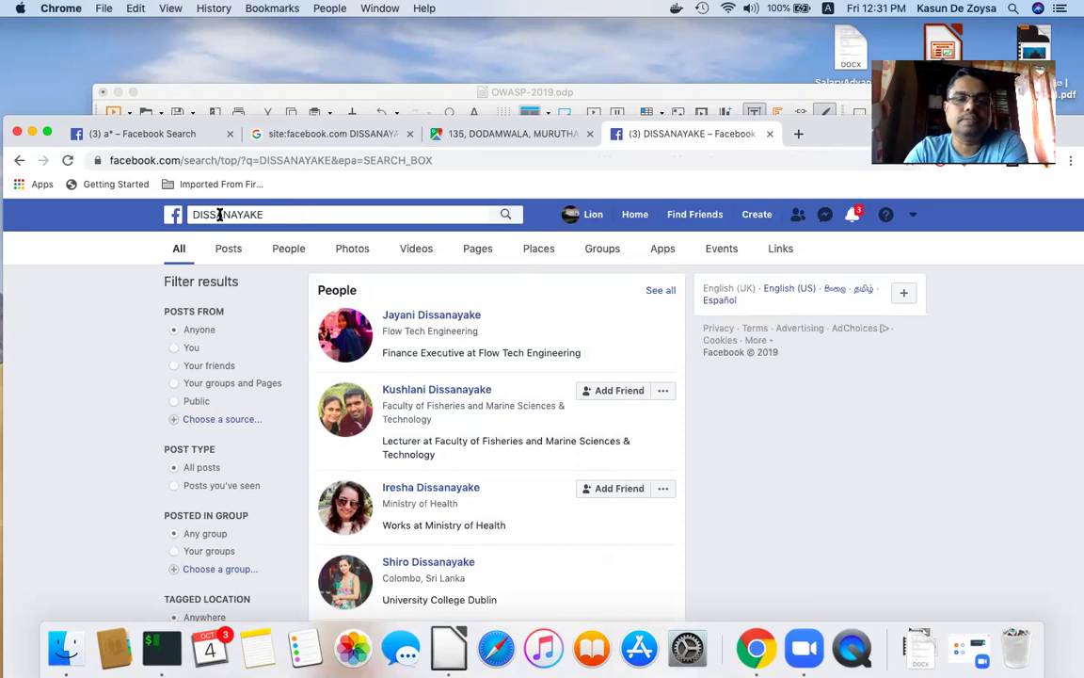
scroll(324, 301, "down", 5)
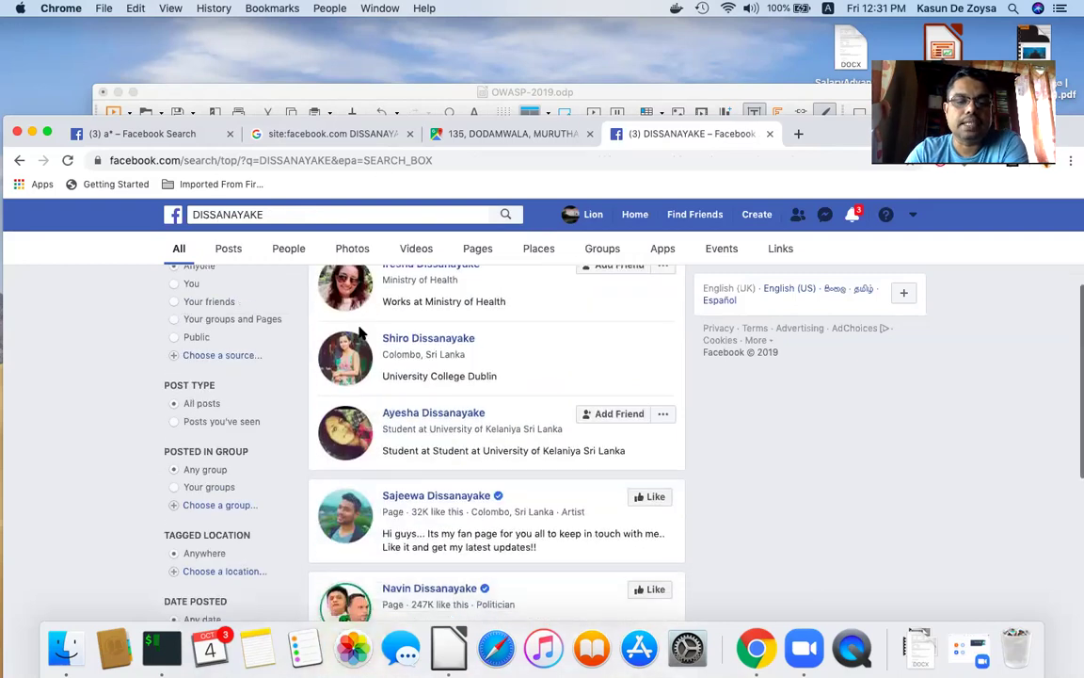
scroll(360, 331, "down", 6)
scroll(367, 325, "down", 4)
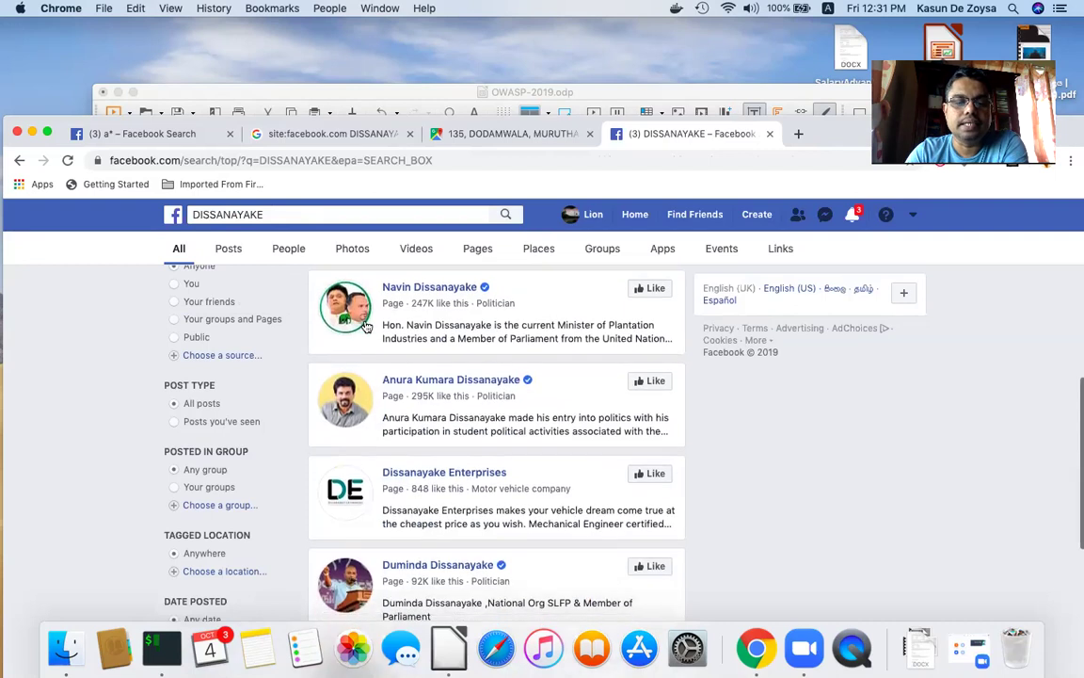
scroll(367, 325, "up", 15)
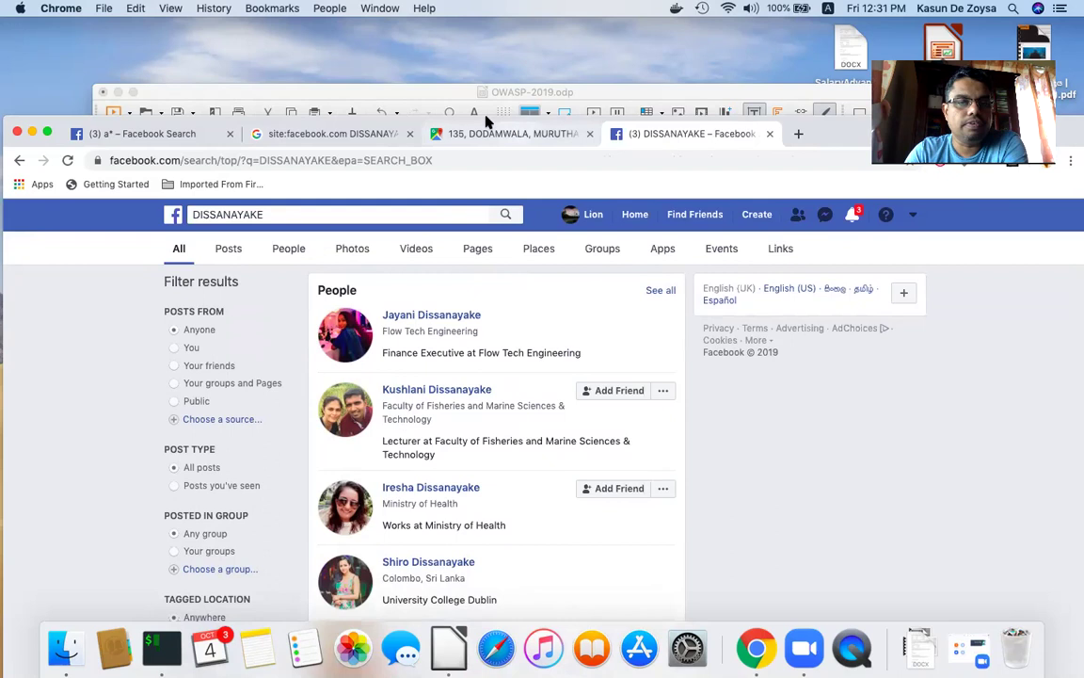
- Start the Impress slide show from the current slide and advance to slide 11, 'Advance search operator – Google'
left_click(432, 97)
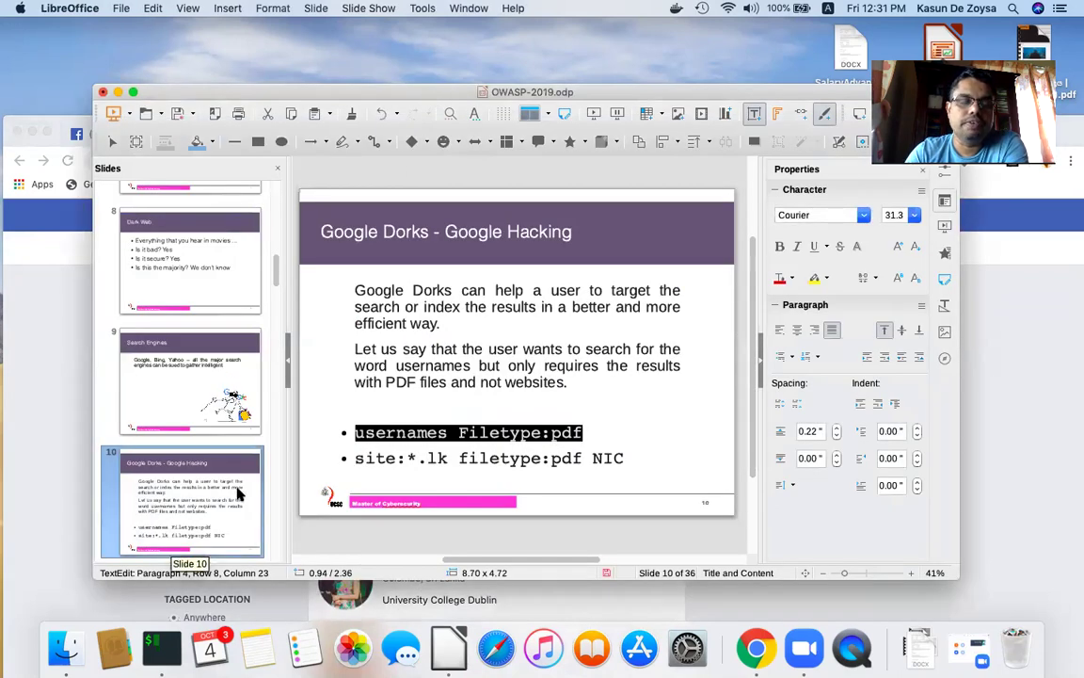
left_click(366, 12)
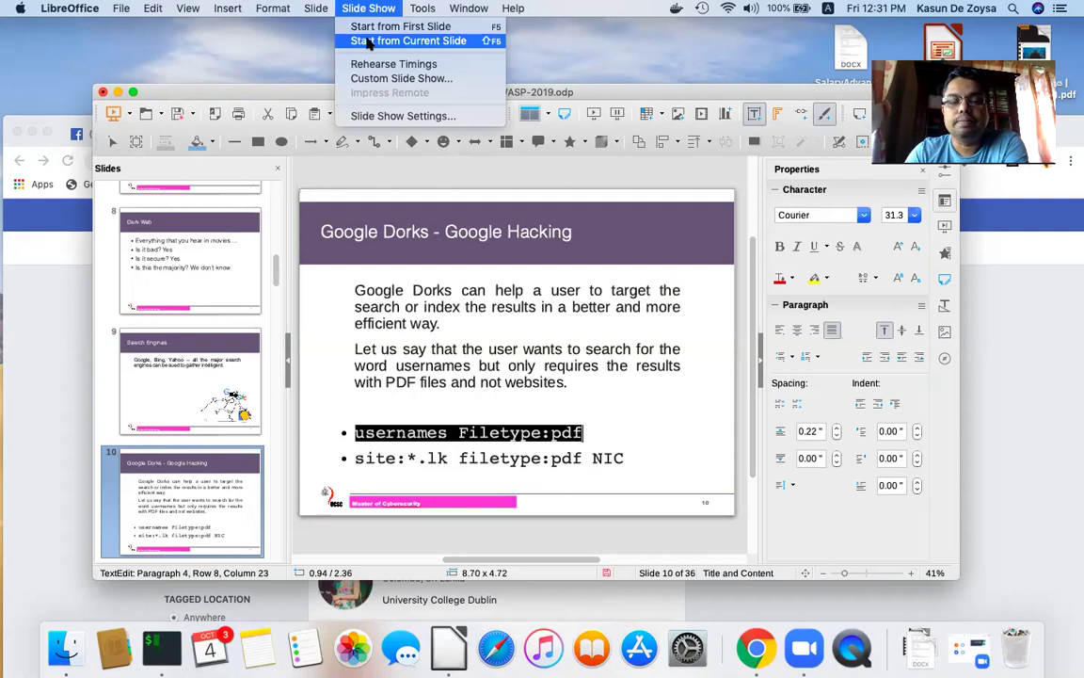
left_click(368, 41)
key("Right")
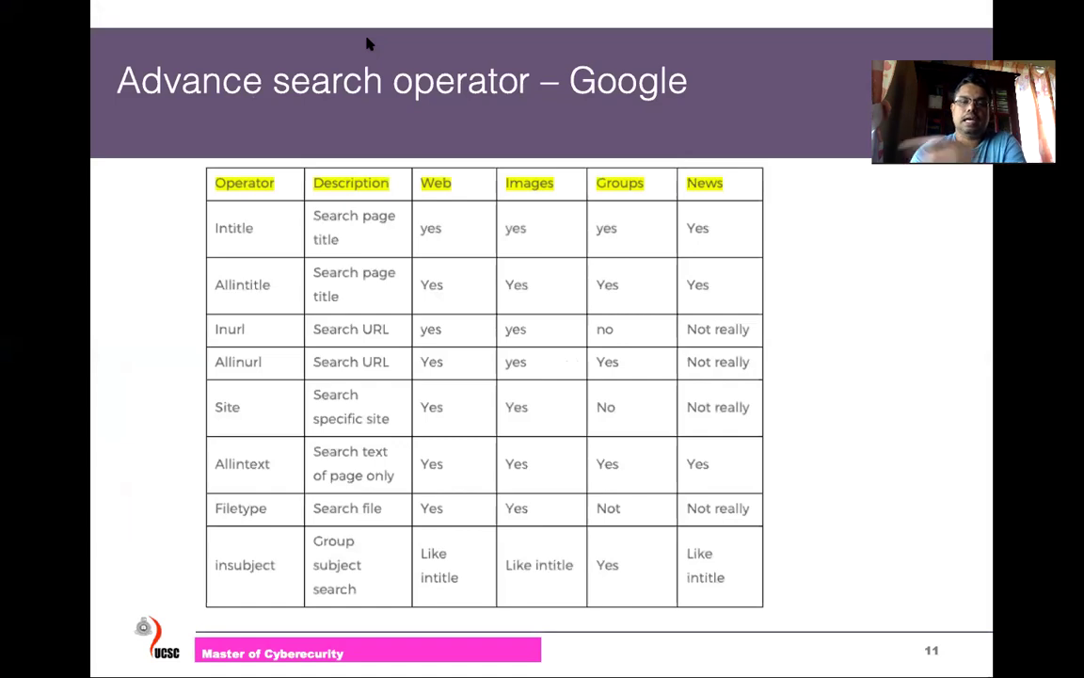
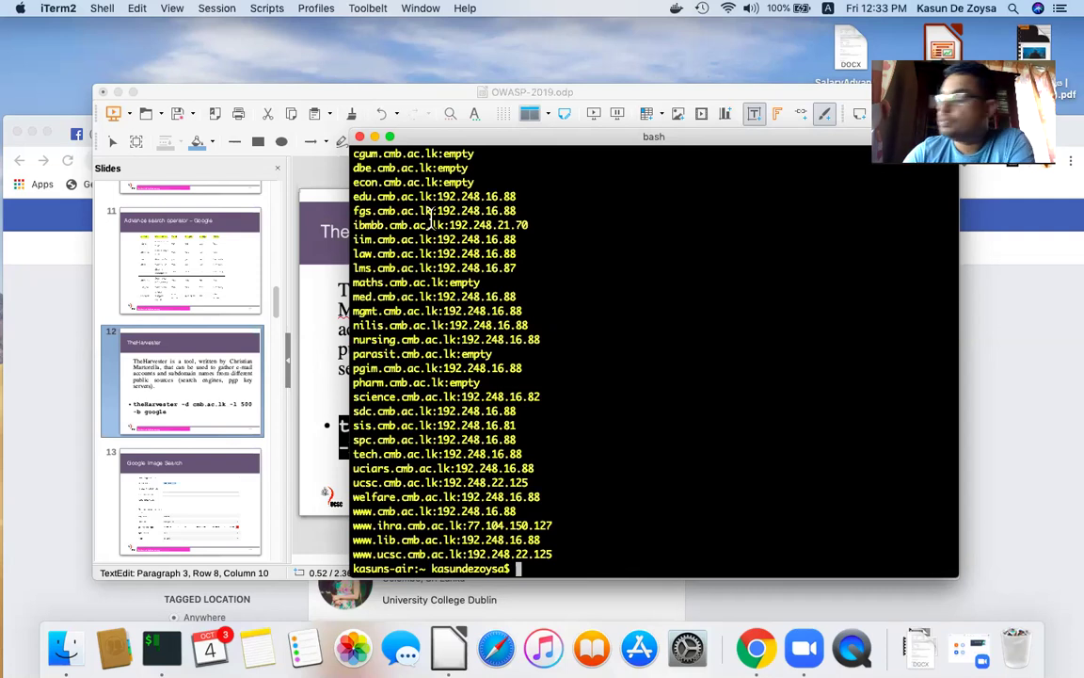
- Scroll back through theHarvester's output to the harvested e-mails, then bring the Impress deck forward
scroll(482, 295, "up", 10)
scroll(481, 295, "down", 7)
scroll(481, 294, "up", 5)
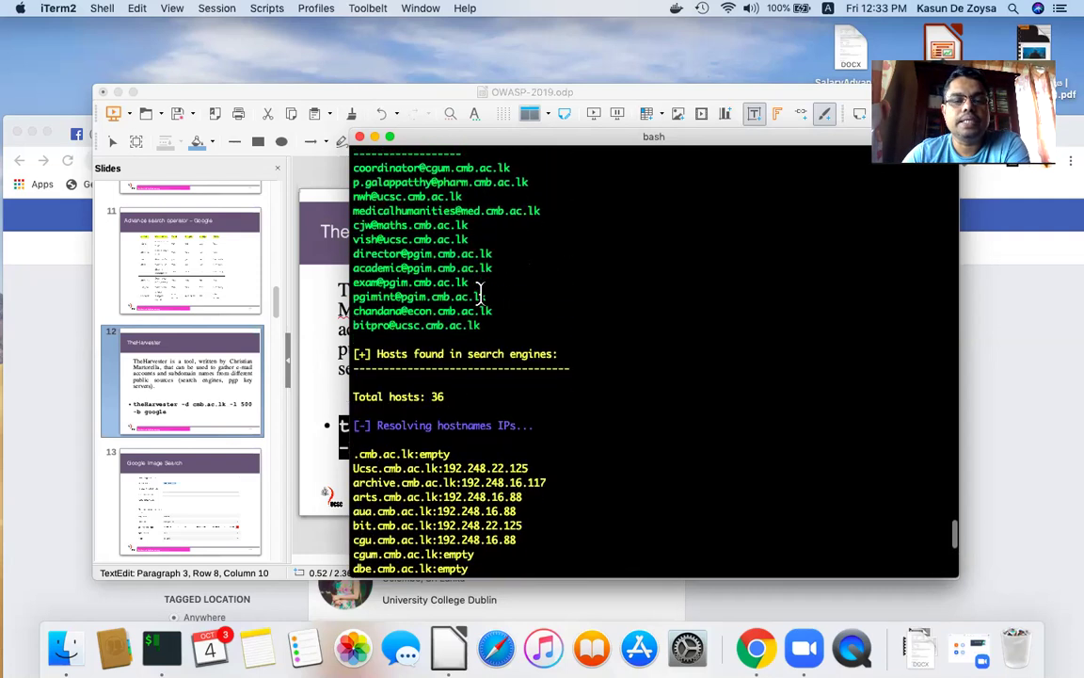
scroll(481, 294, "down", 7)
scroll(481, 295, "up", 3)
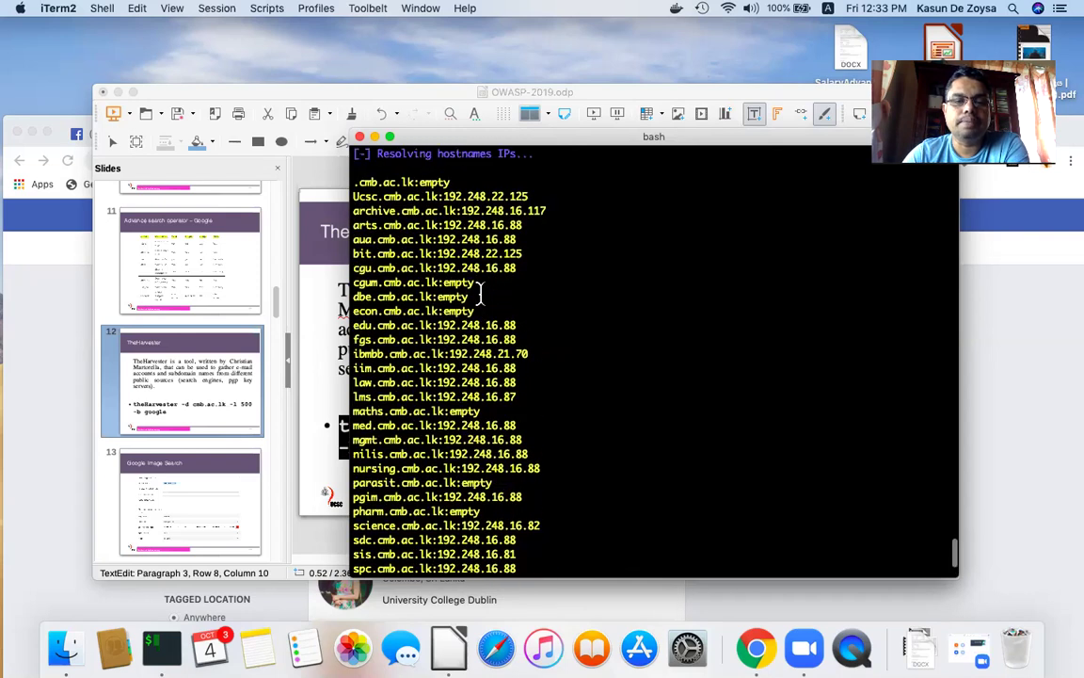
scroll(481, 294, "up", 9)
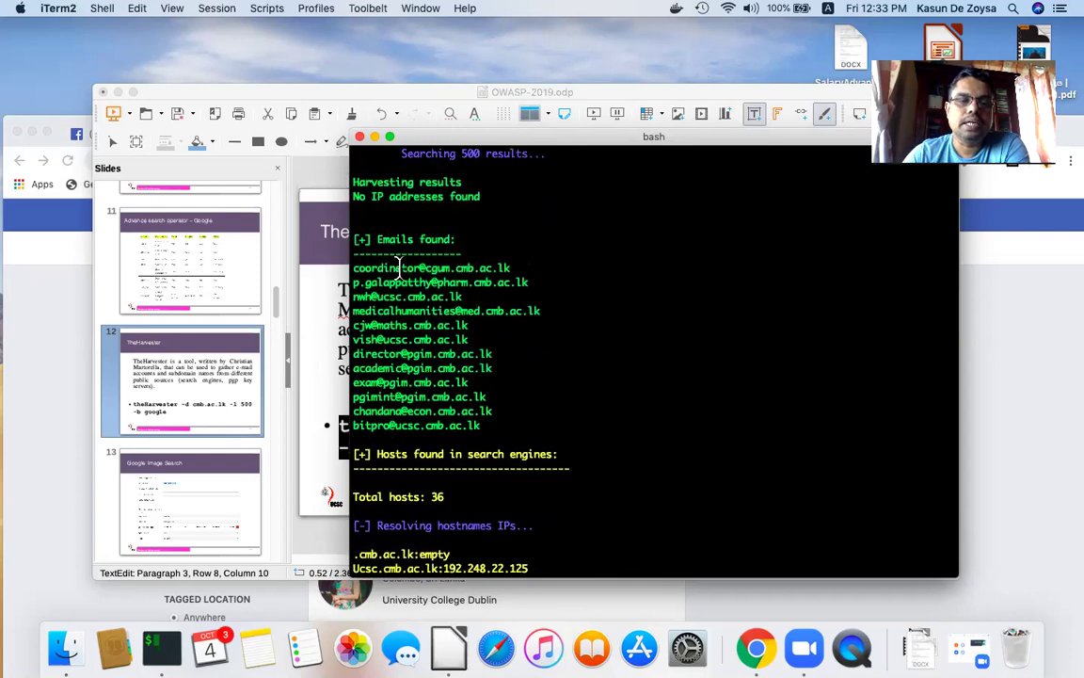
left_click(242, 376)
- Move from slide 12, TheHarvester, on to slide 13, Google Image Search
left_click(242, 375)
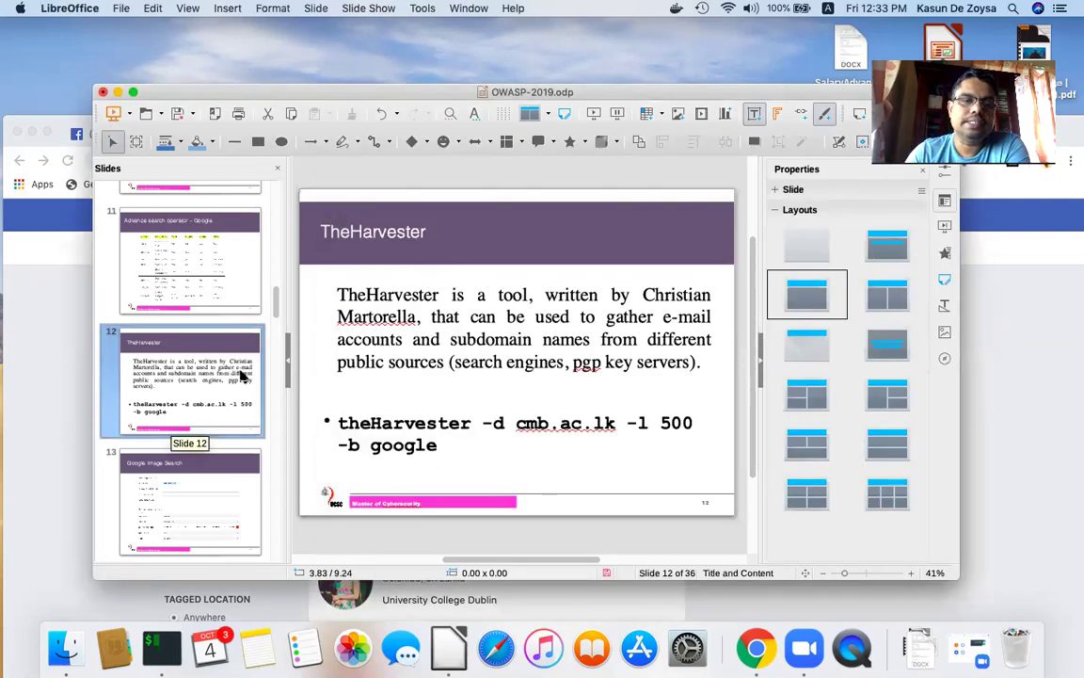
key("Up")
key("Down")
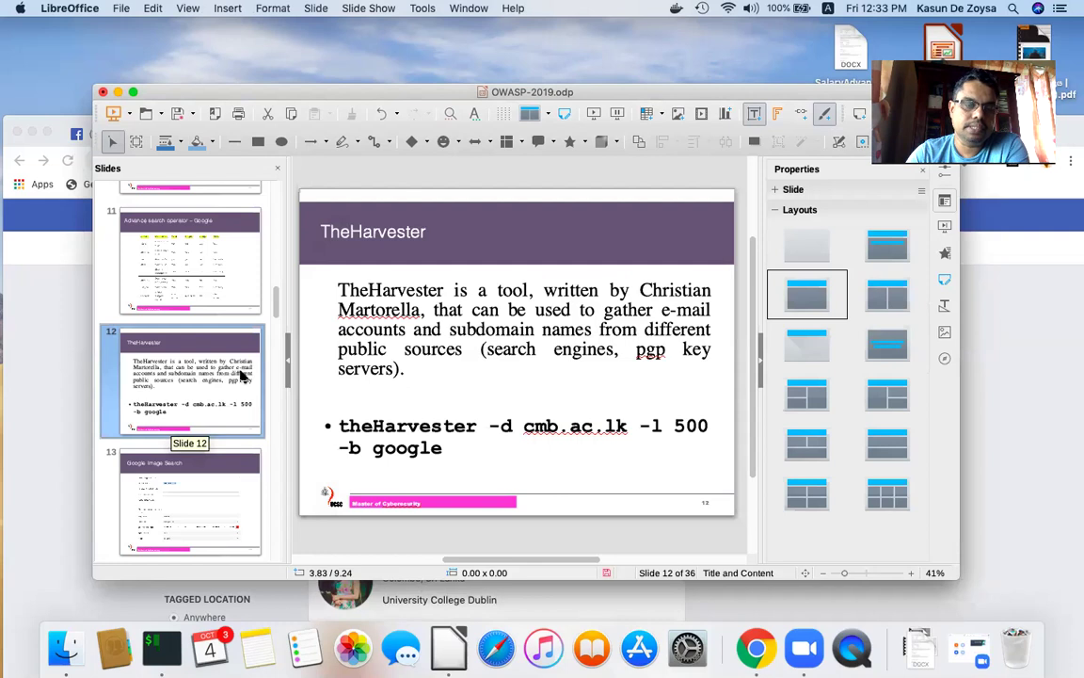
key("Down")
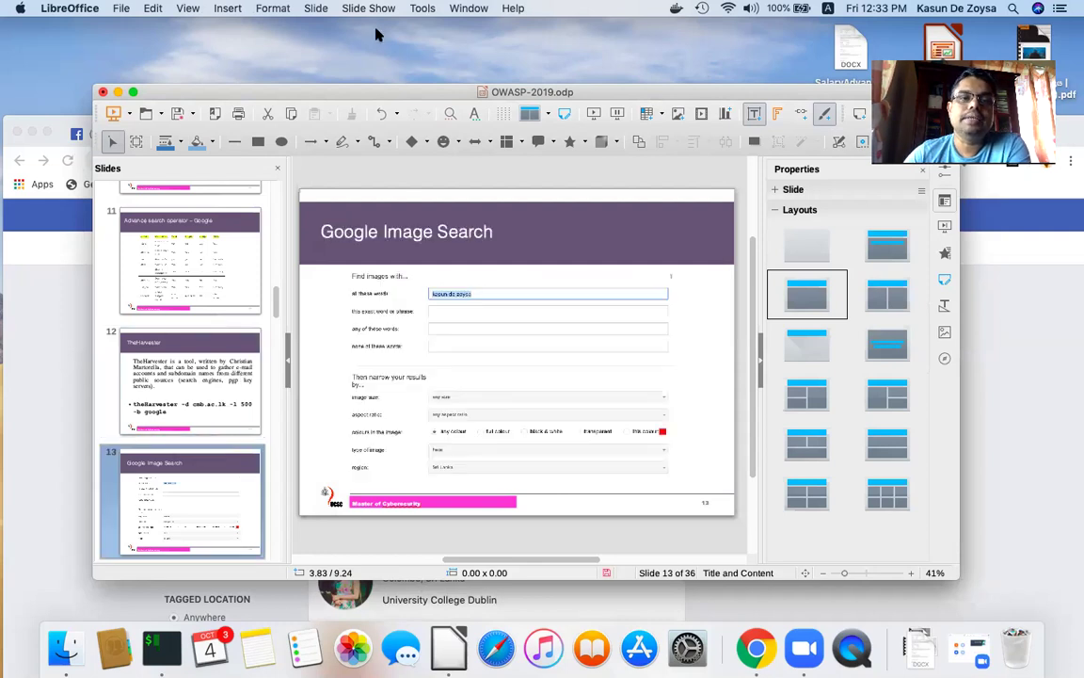
- Run the slide show from slide 13 through slide 14, then exit to editing
left_click(366, 7)
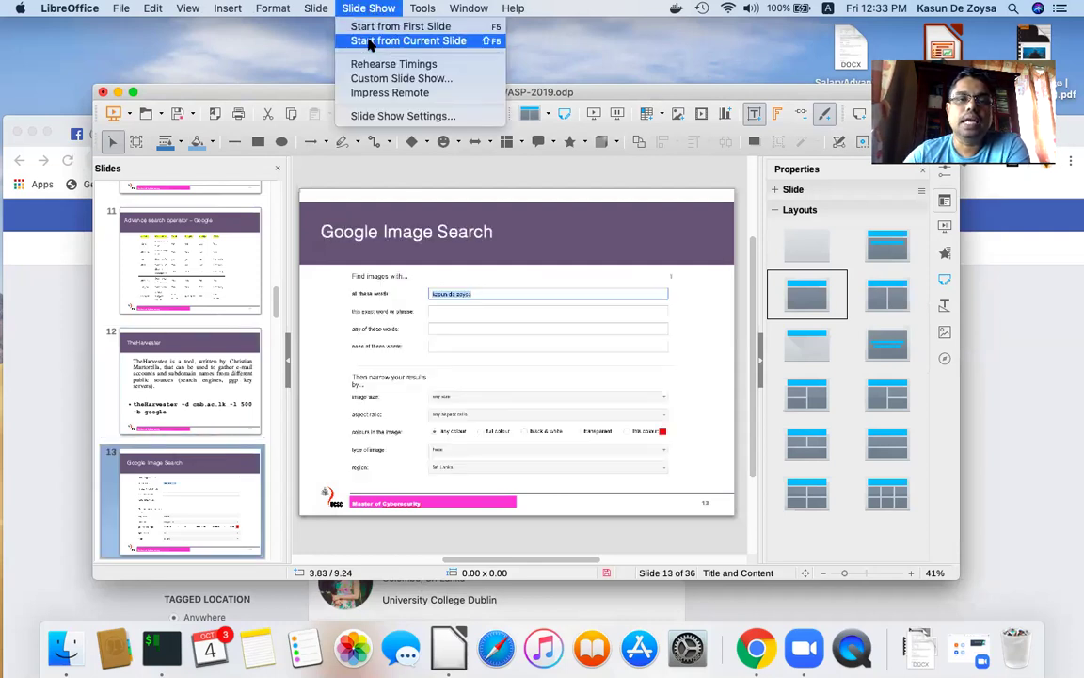
left_click(370, 41)
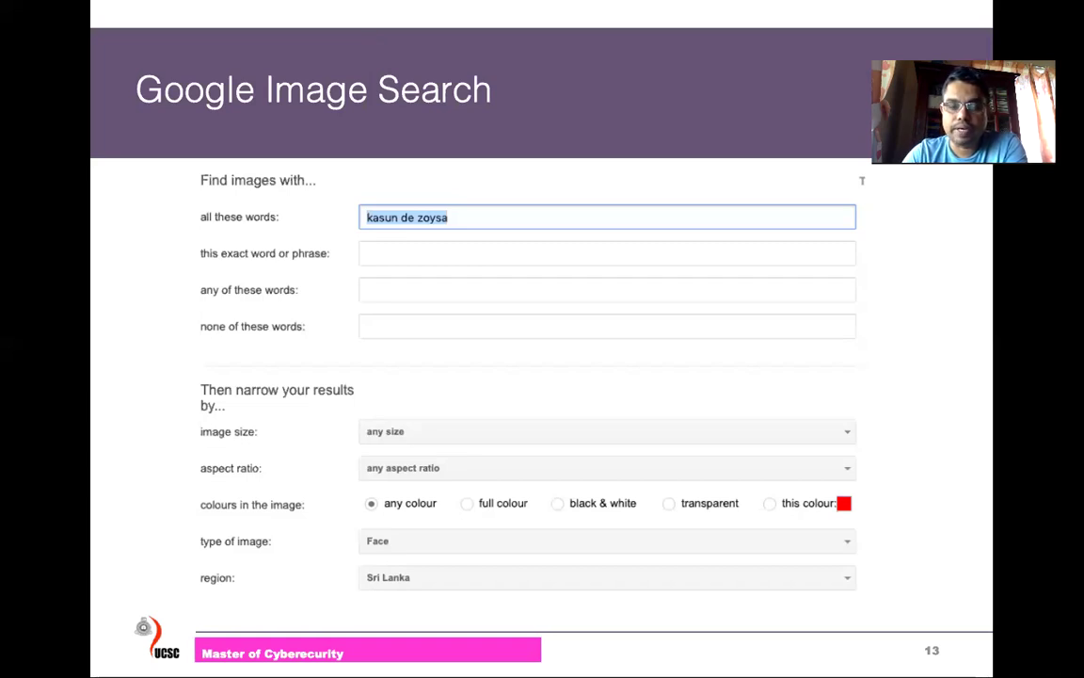
key("Right")
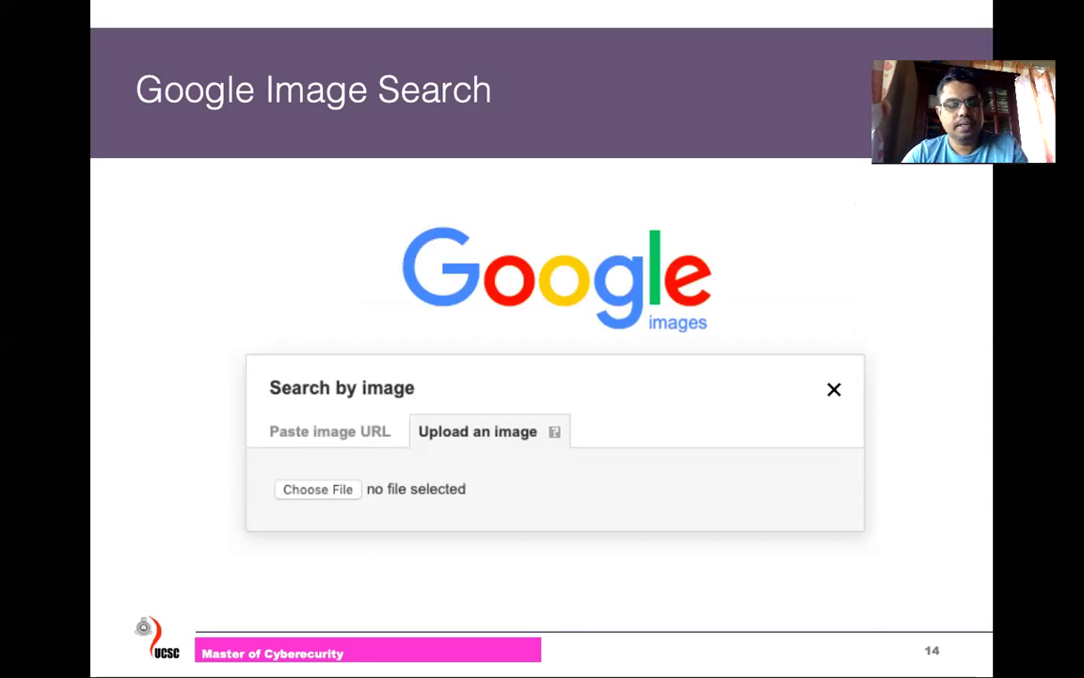
key("Escape")
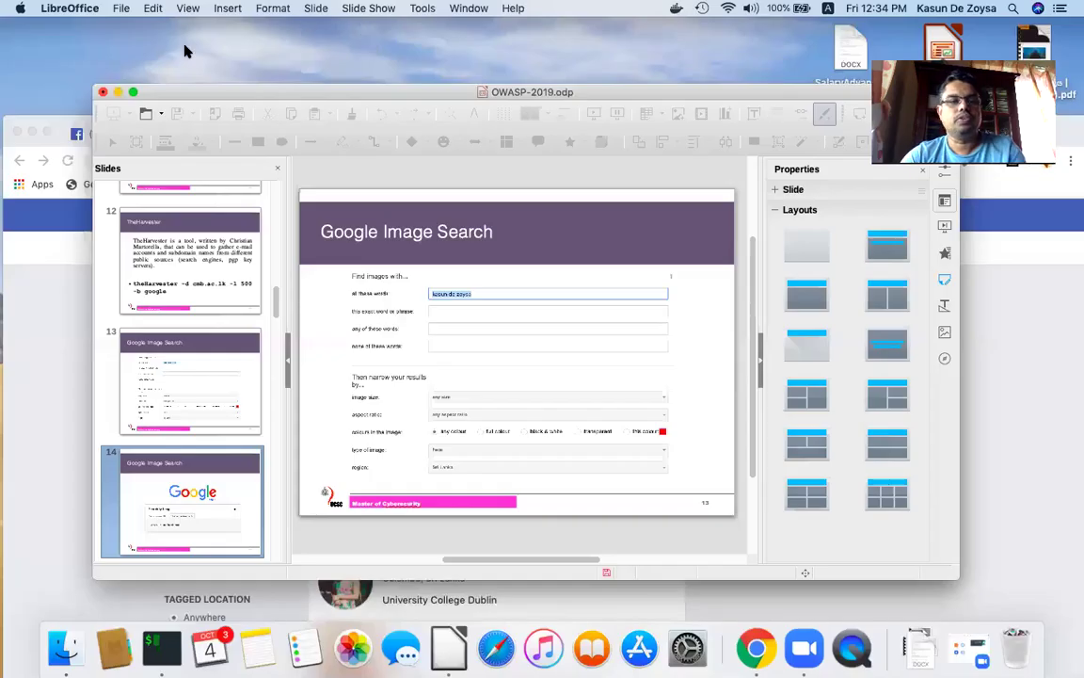
- Bring Chrome forward and open Google Images from the Google home page
left_click(58, 318)
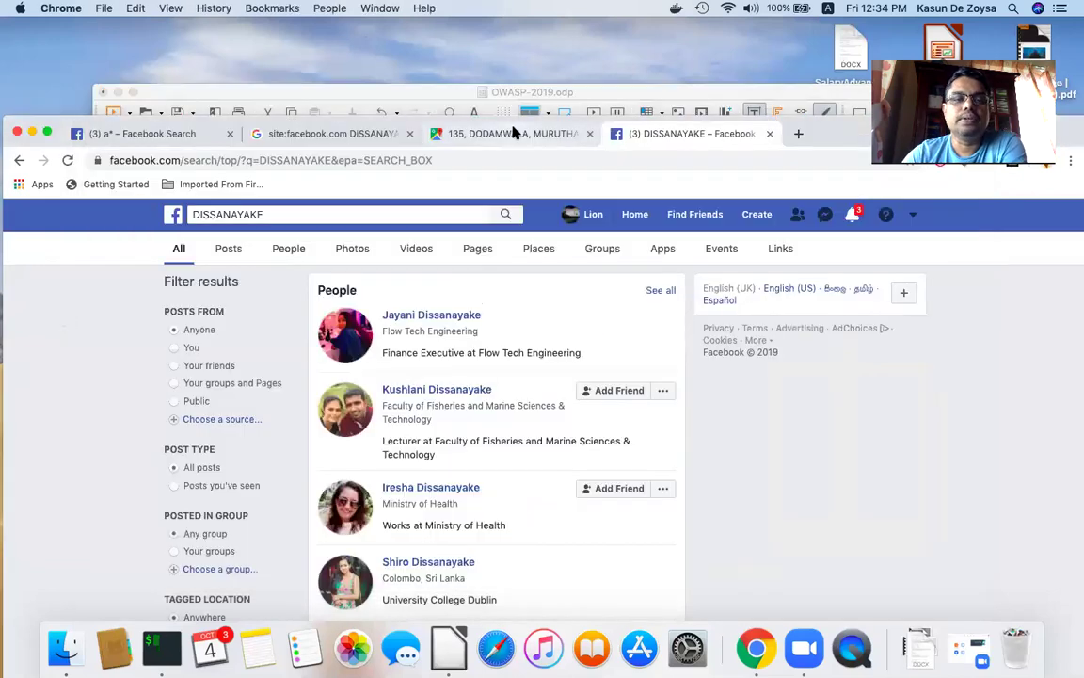
left_click(508, 133)
left_click(324, 134)
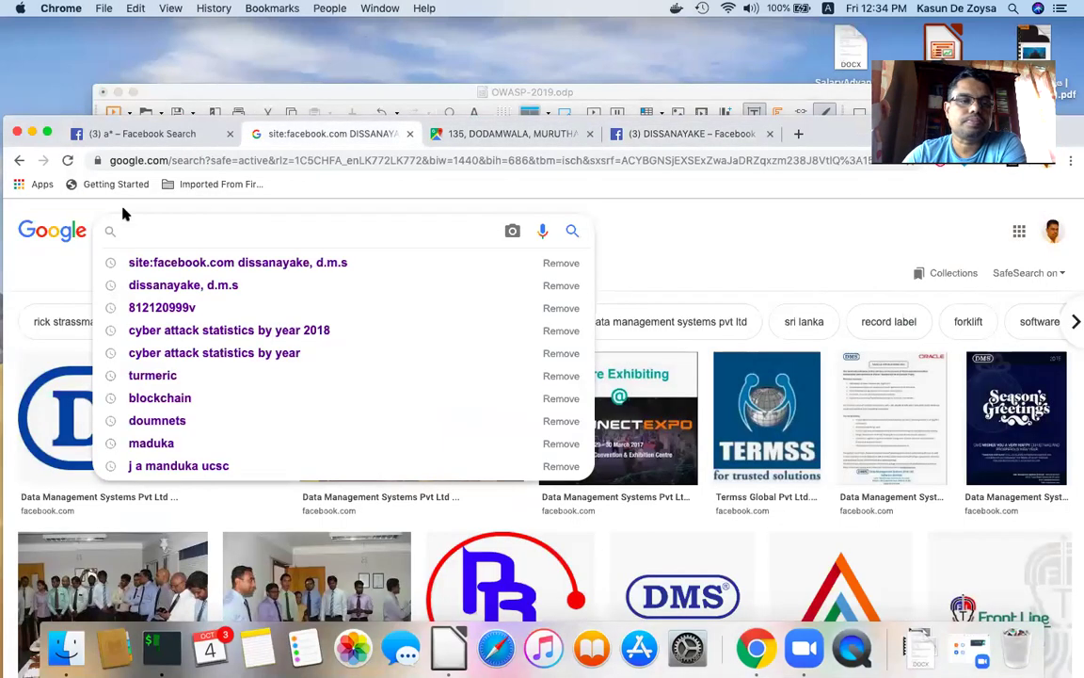
left_click(65, 239)
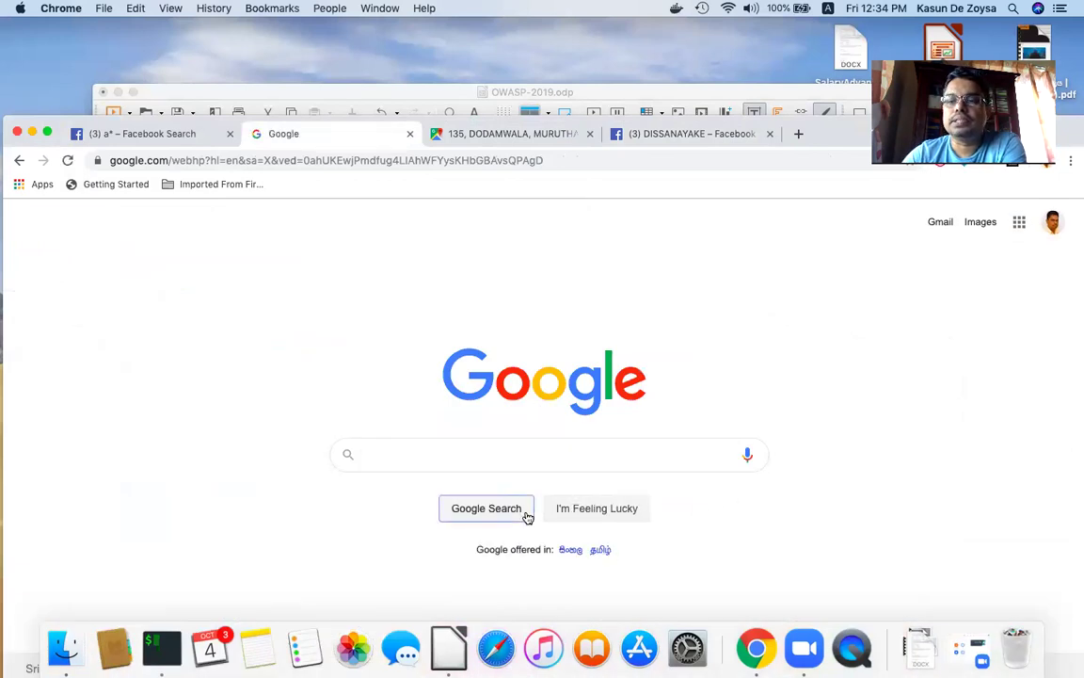
left_click(981, 224)
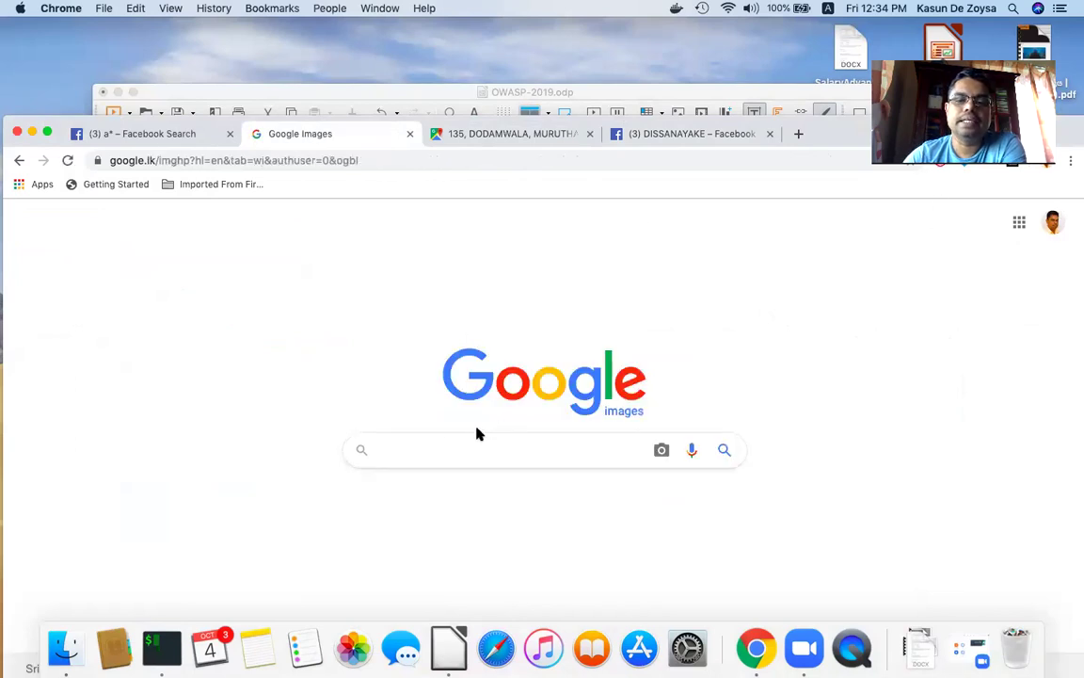
- Search Google Images for the presenter's full name and open the search settings options
left_click(446, 446)
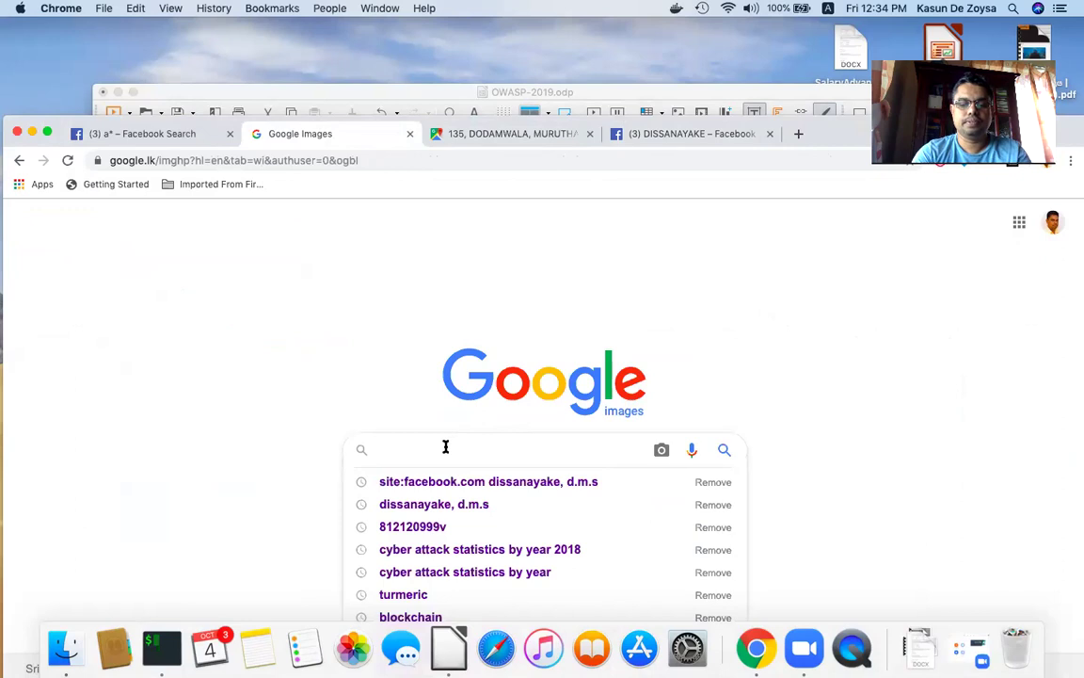
type("kasun de zoysa")
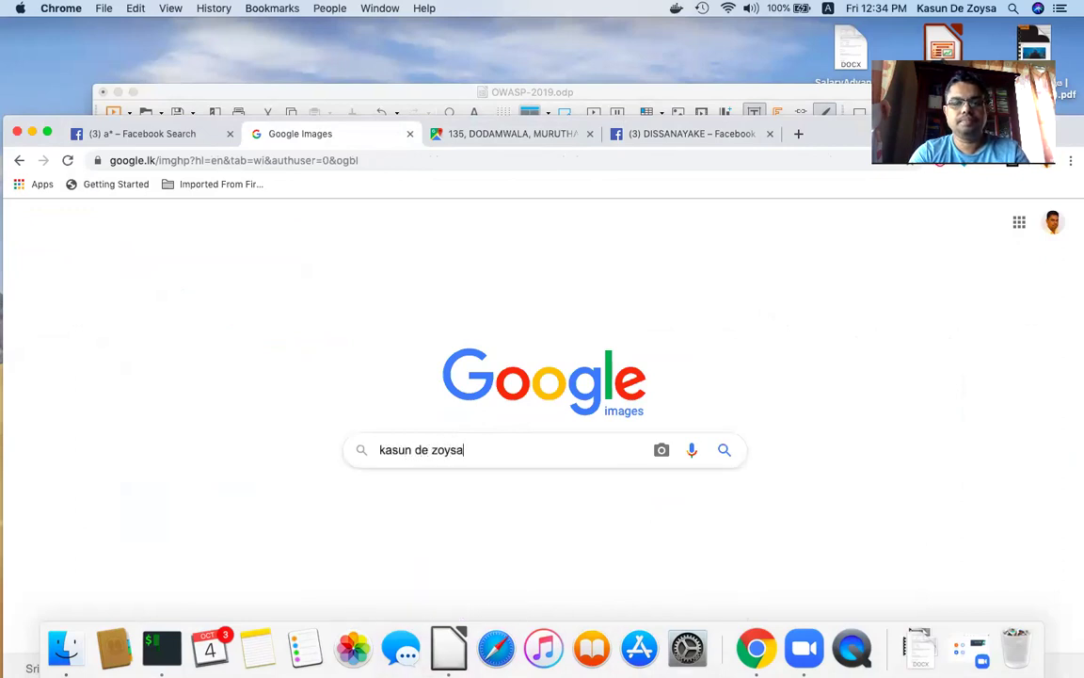
key("Return")
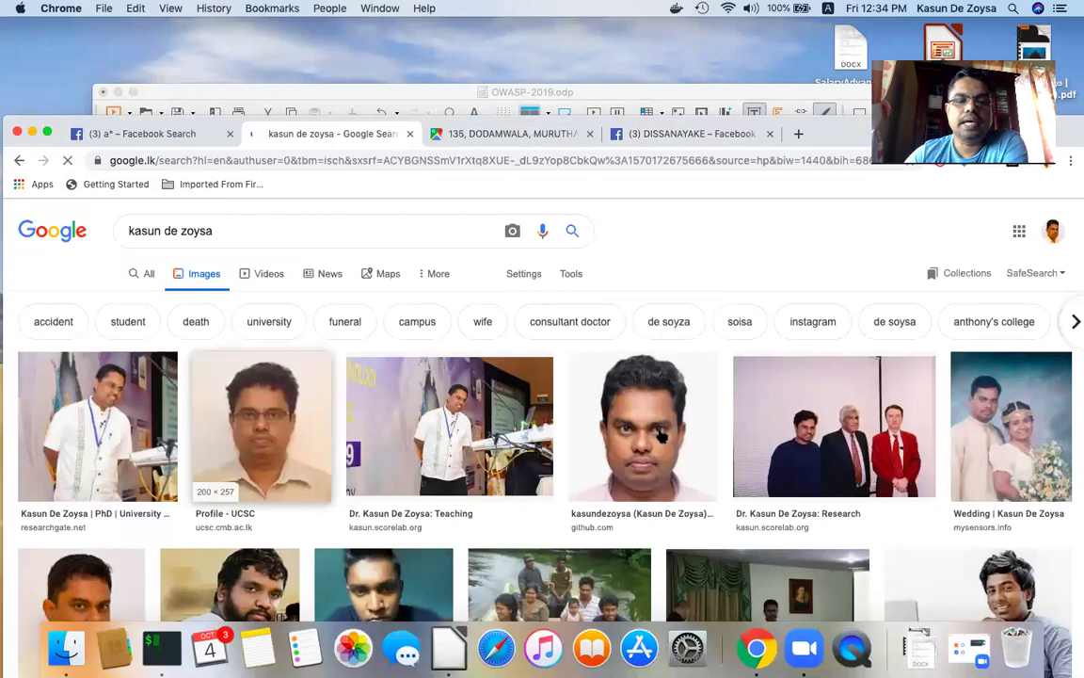
scroll(772, 451, "down", 2)
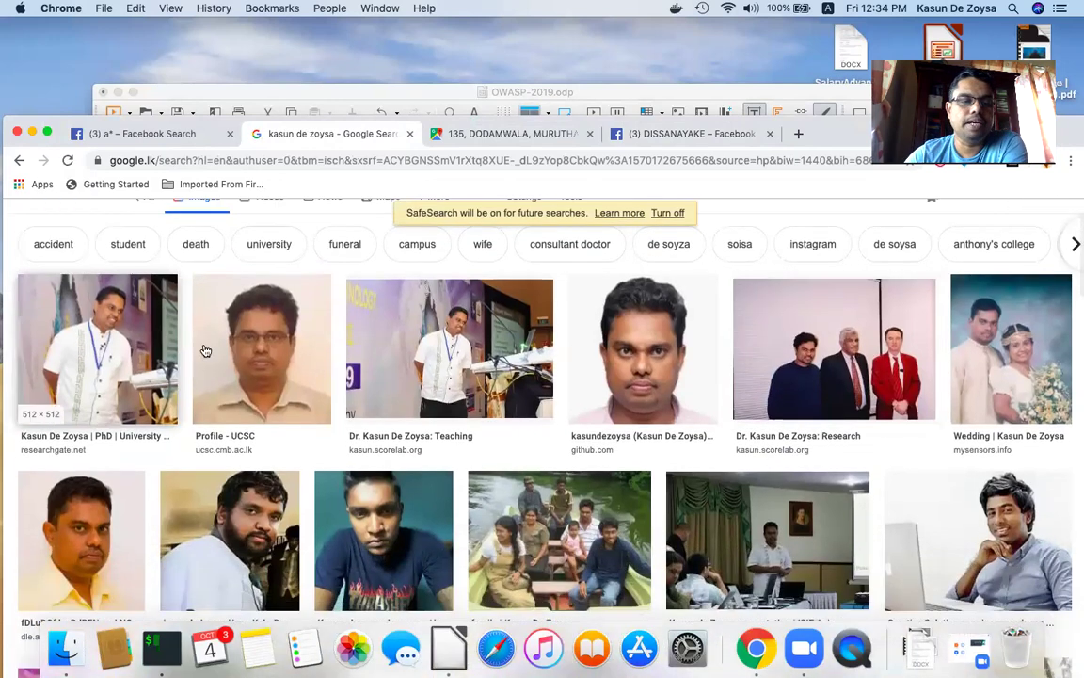
scroll(441, 467, "down", 3)
scroll(391, 410, "up", 5)
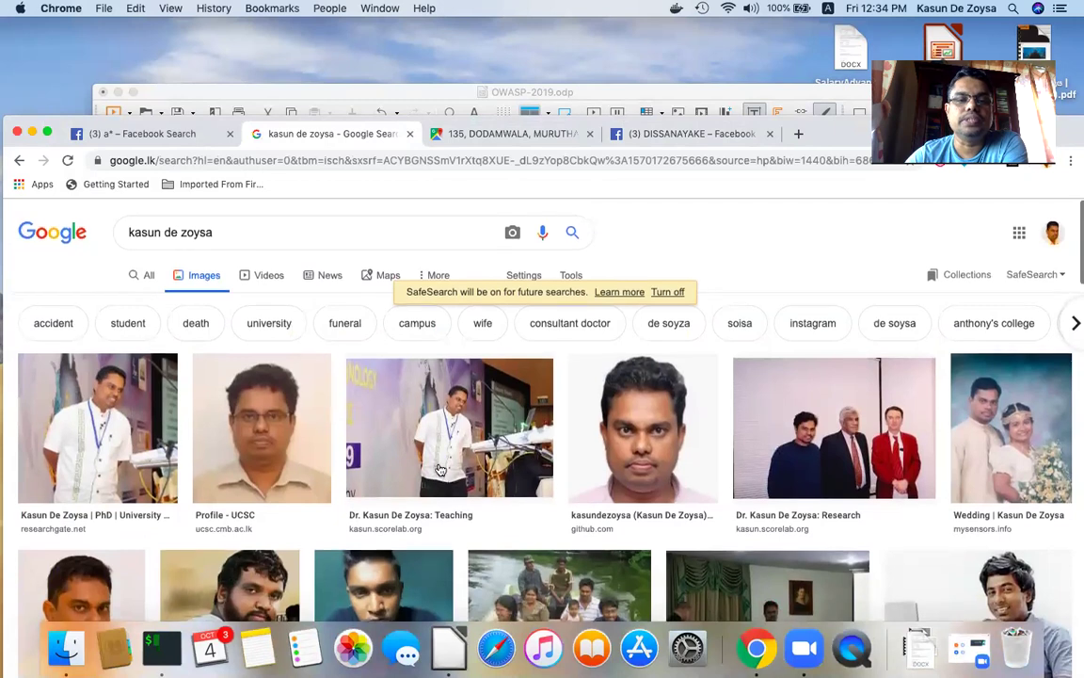
left_click(460, 231)
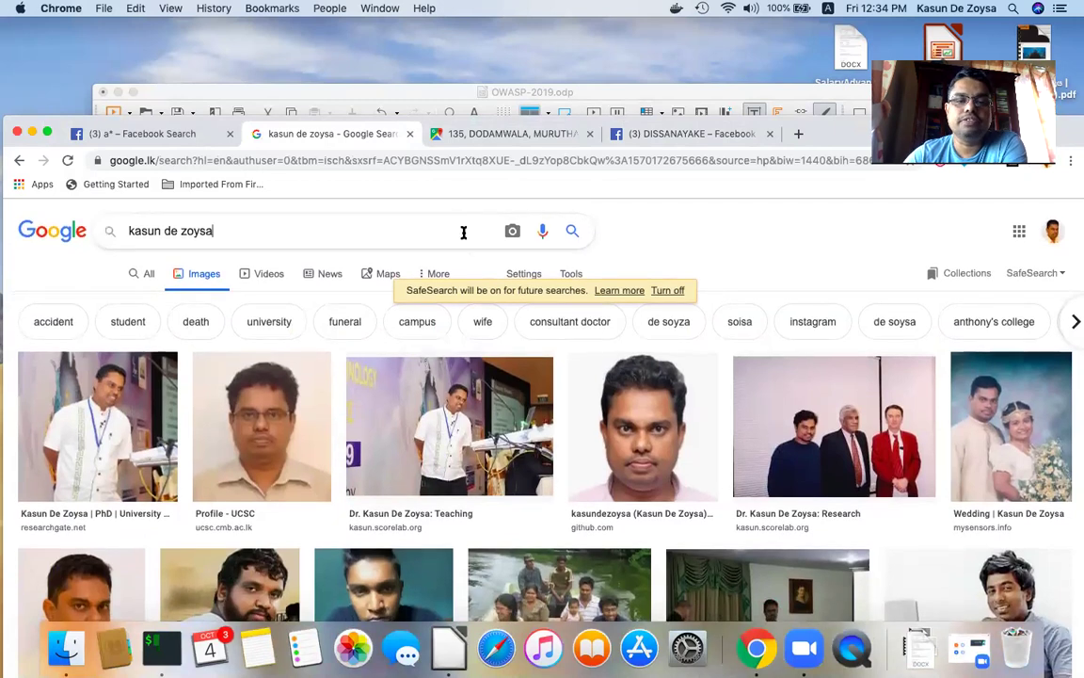
left_click(540, 276)
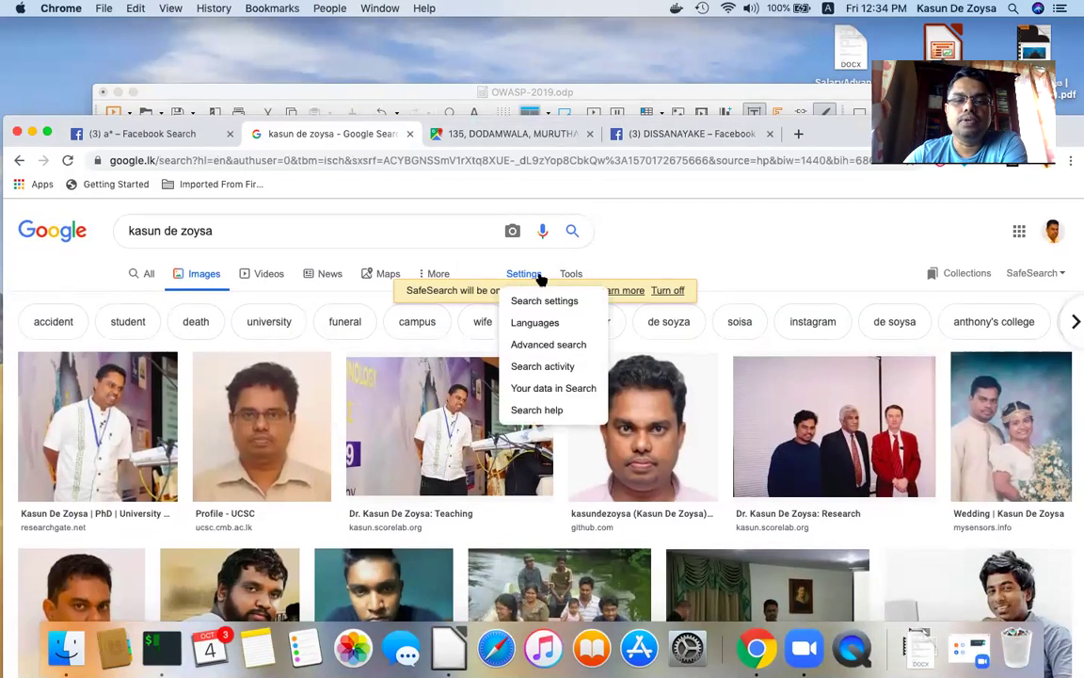
left_click(565, 351)
scroll(565, 351, "down", 2)
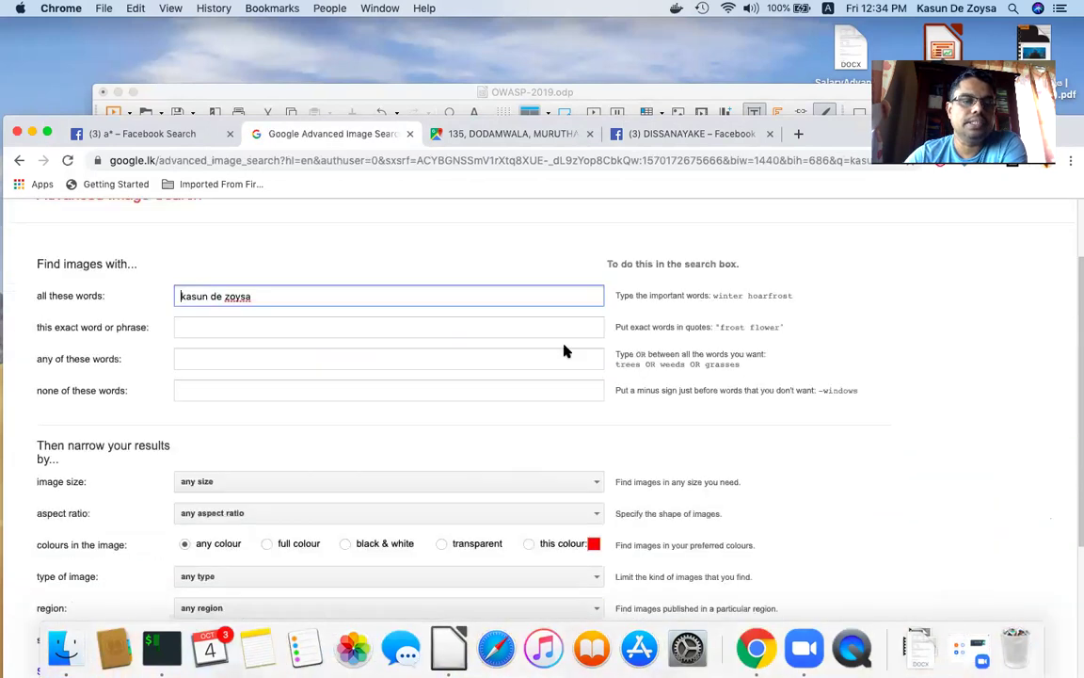
scroll(273, 433, "down", 3)
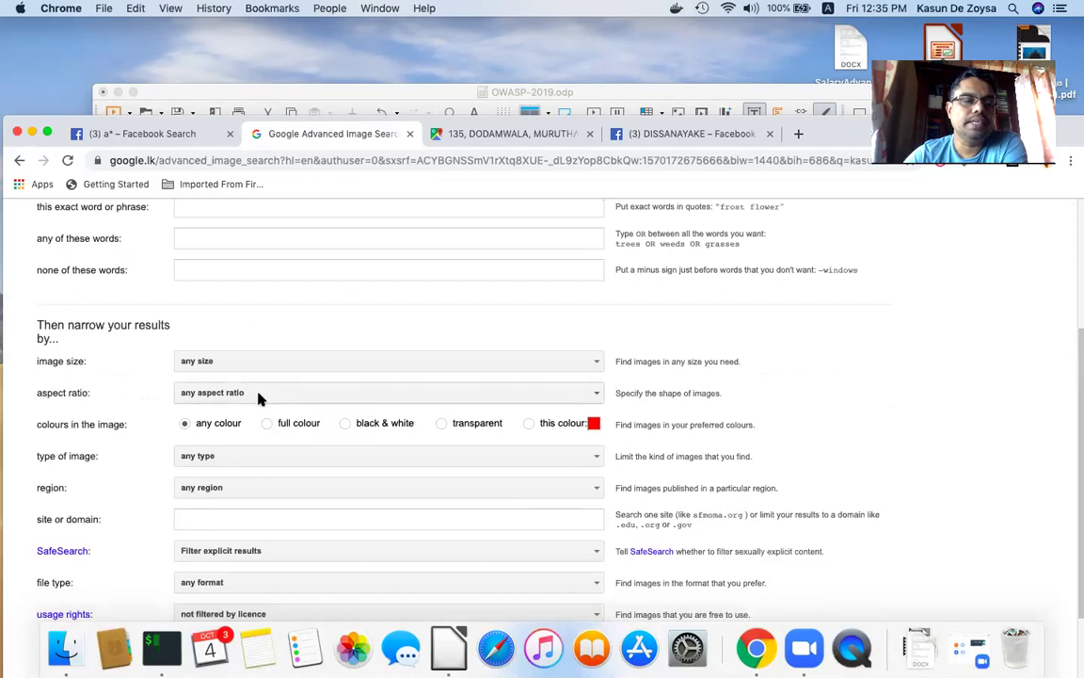
scroll(260, 399, "down", 2)
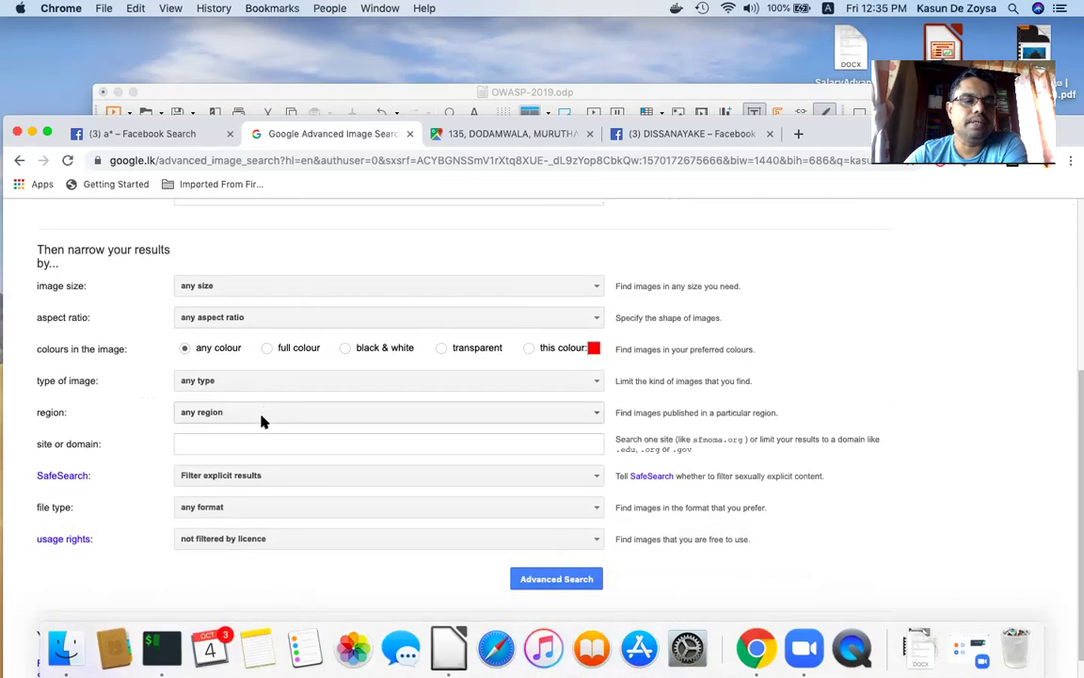
left_click(263, 420)
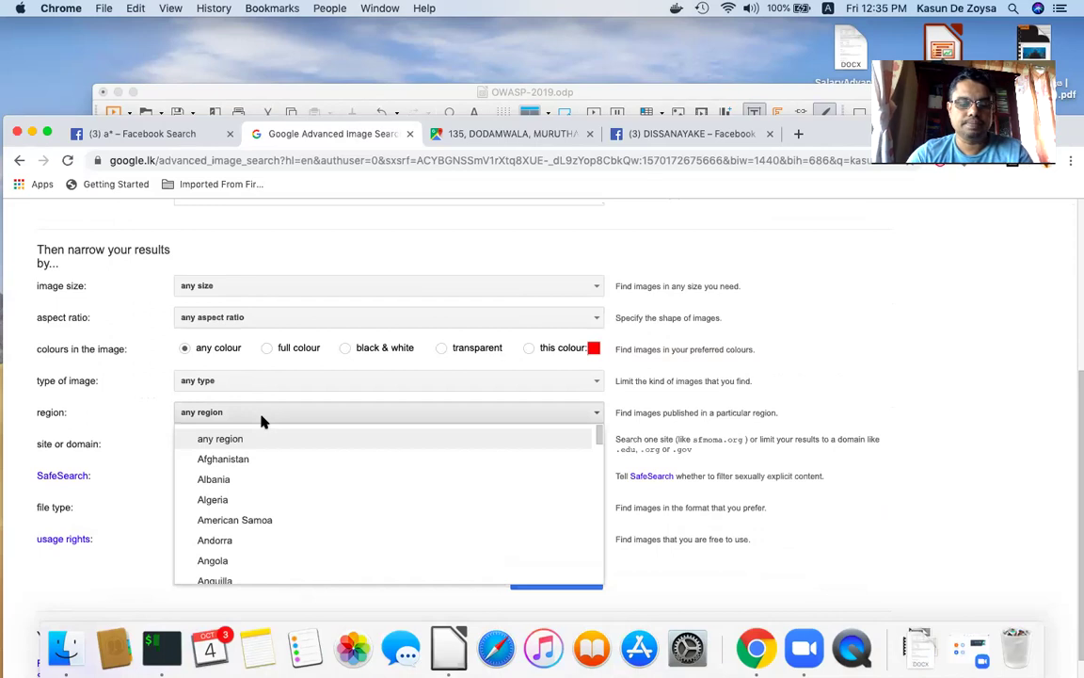
scroll(266, 460, "down", 10)
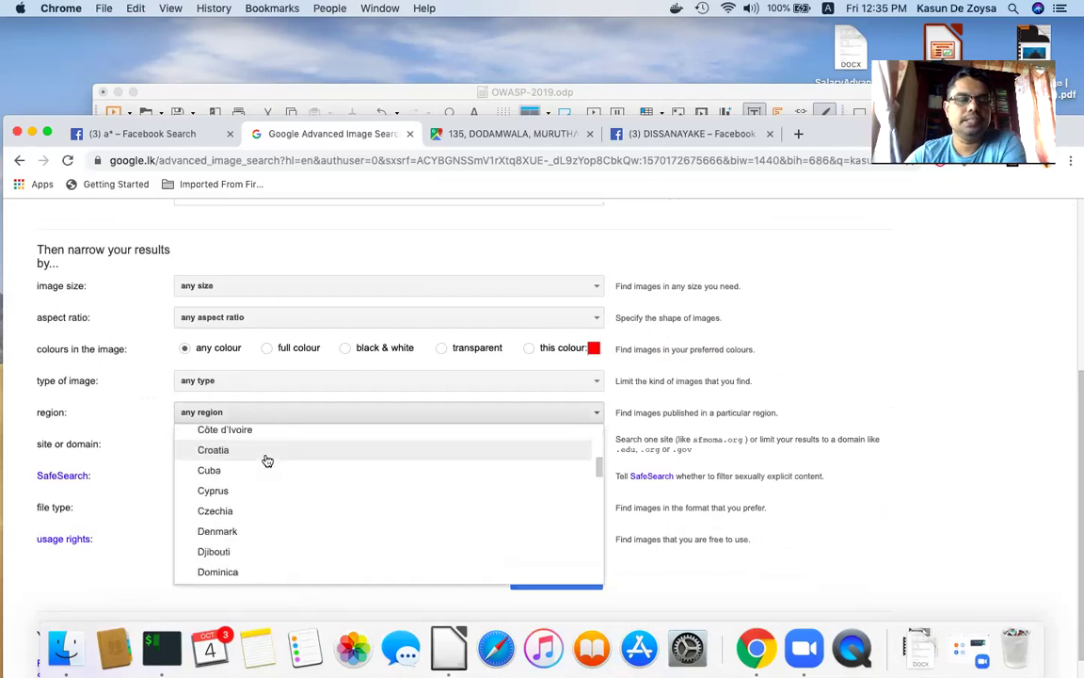
scroll(267, 461, "down", 15)
scroll(268, 461, "down", 20)
scroll(267, 460, "up", 3)
scroll(267, 460, "up", 1)
left_click(268, 457)
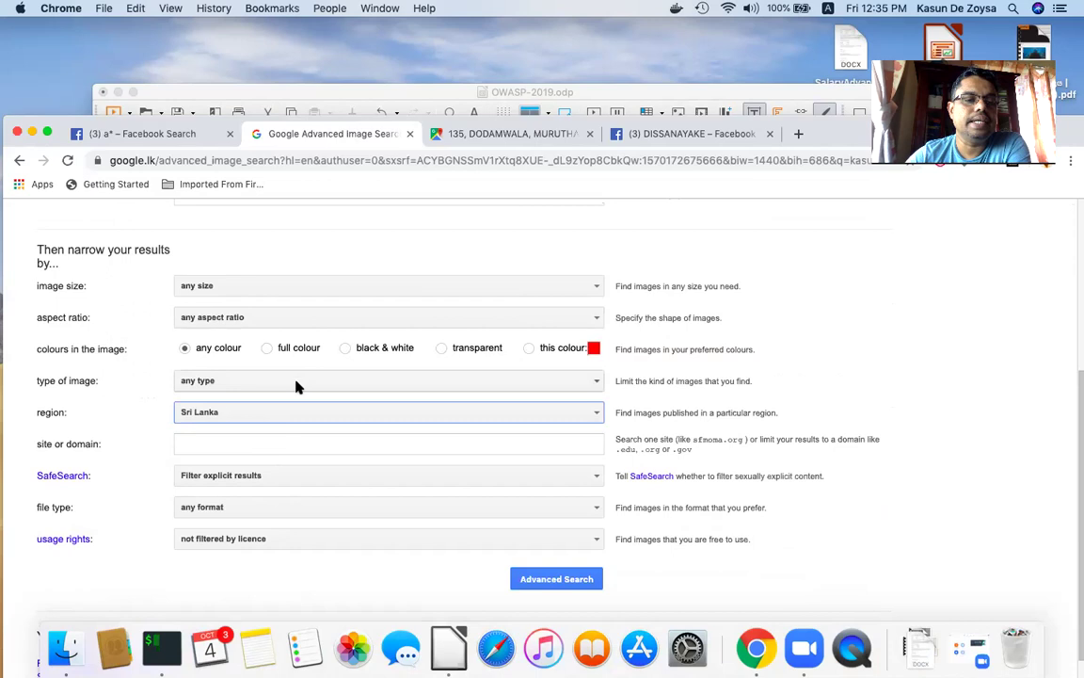
left_click(266, 383)
left_click(266, 425)
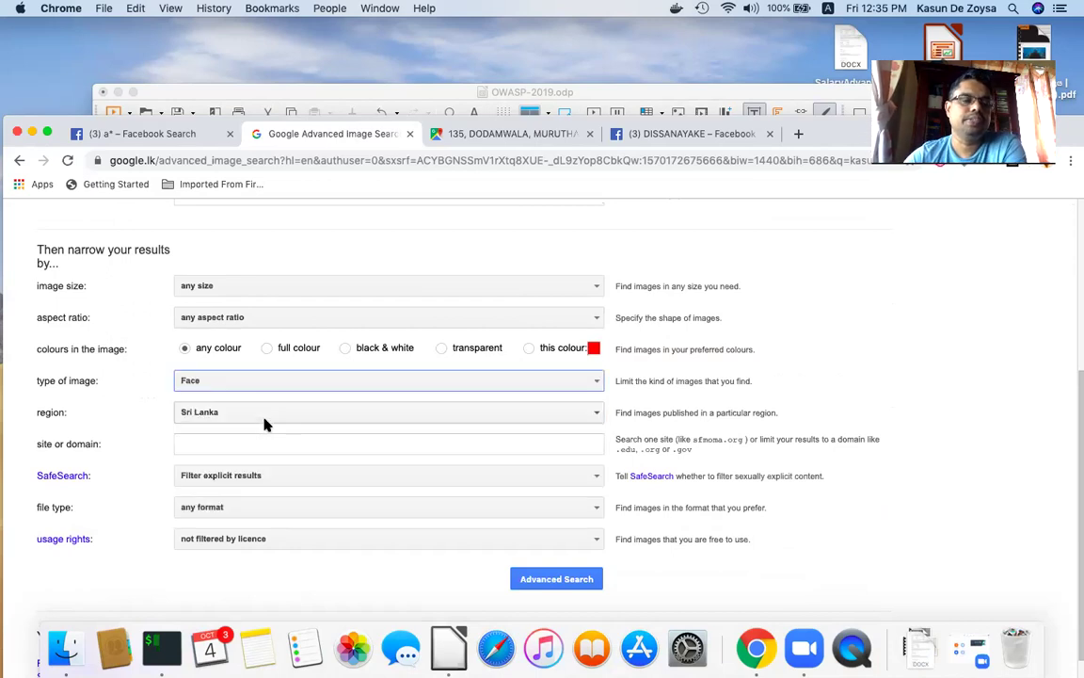
left_click(554, 579)
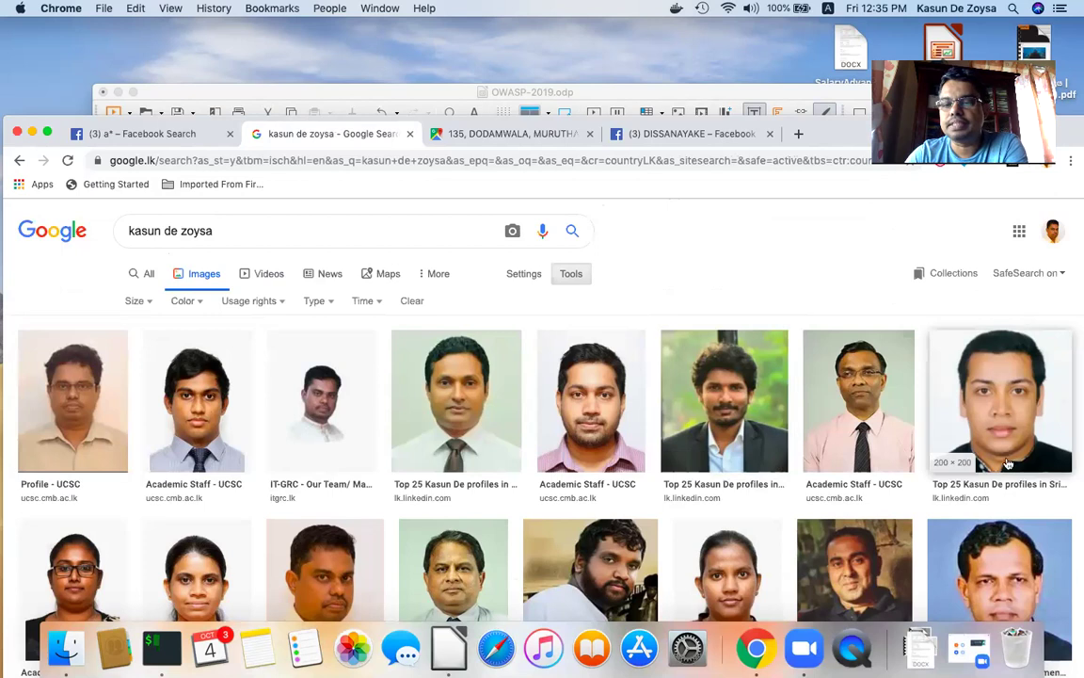
scroll(459, 433, "down", 3)
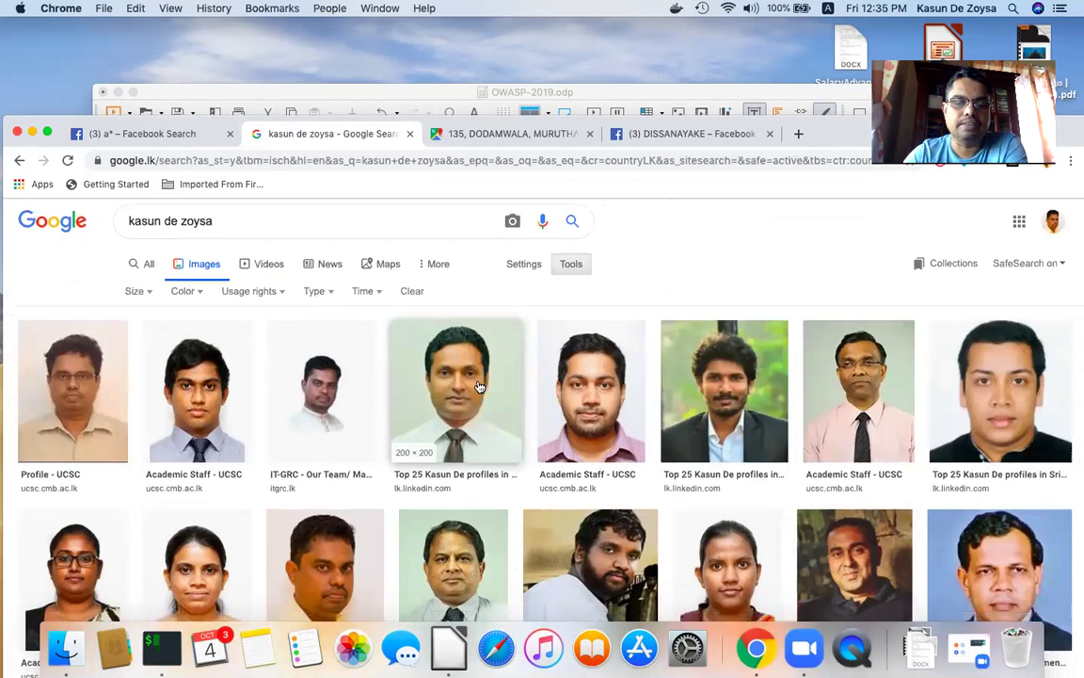
scroll(478, 387, "up", 3)
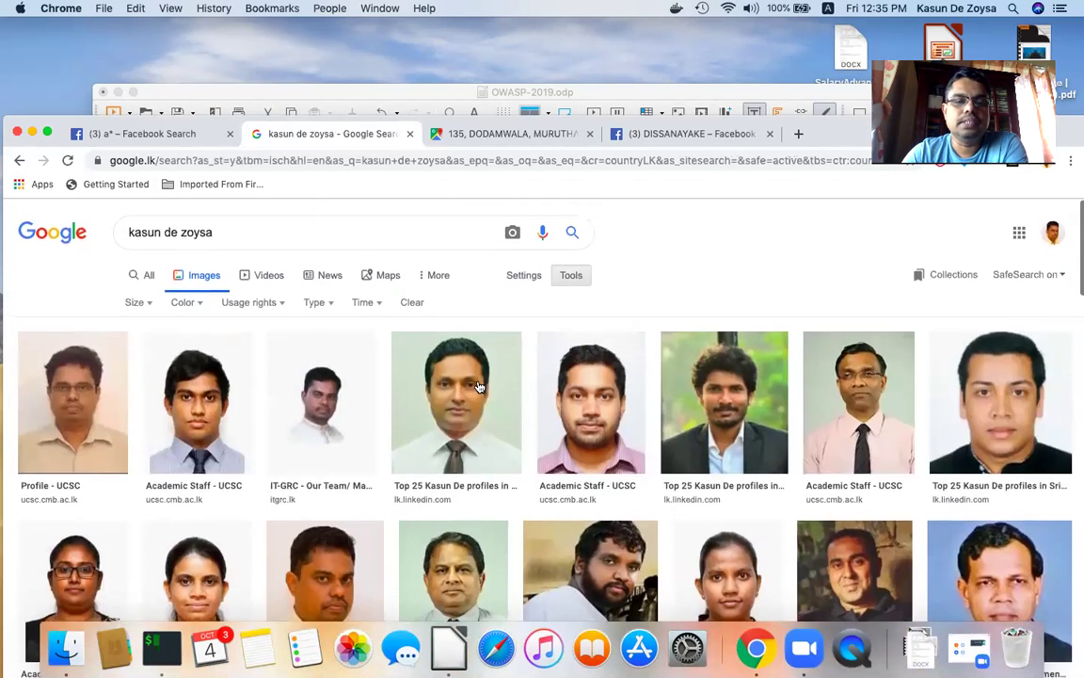
scroll(411, 440, "down", 2)
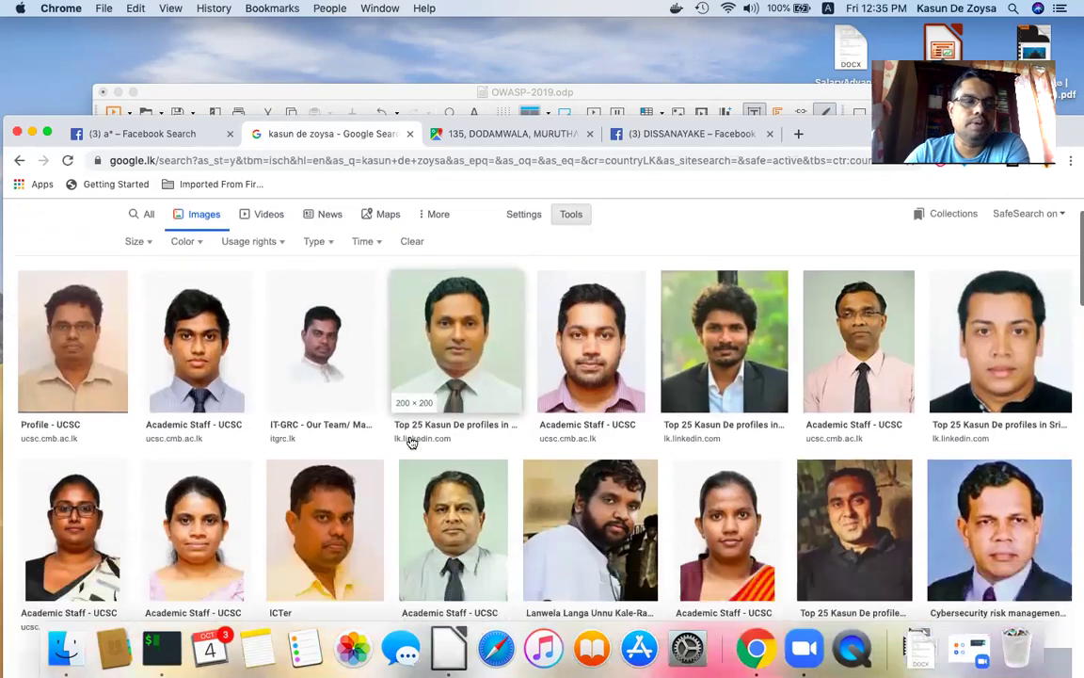
scroll(412, 443, "down", 3)
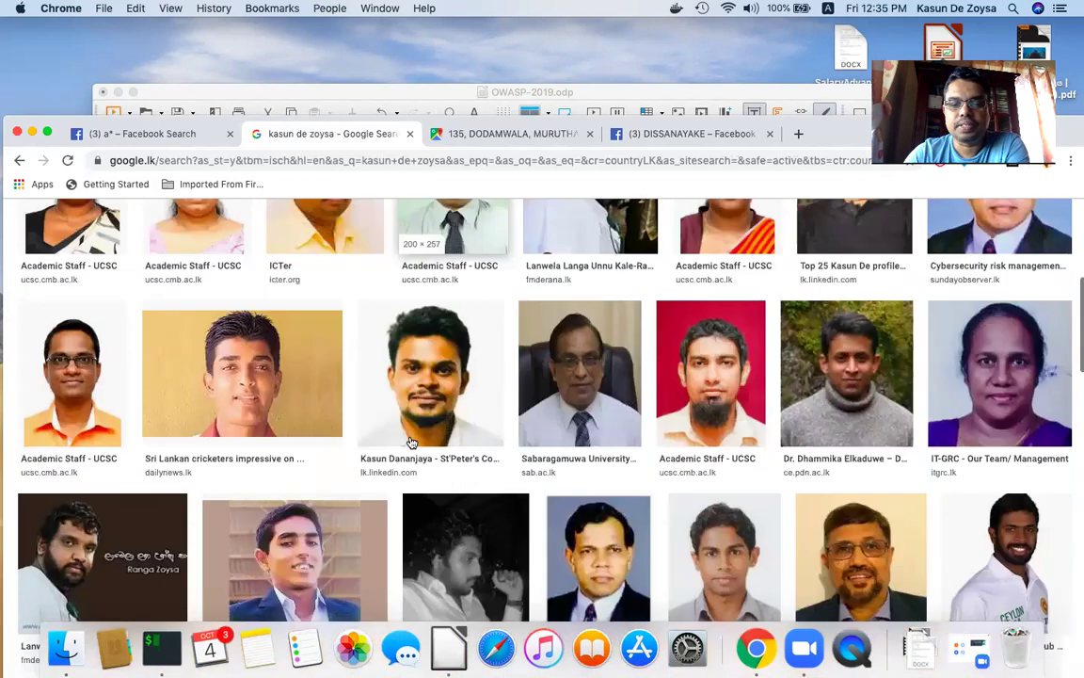
scroll(411, 440, "up", 5)
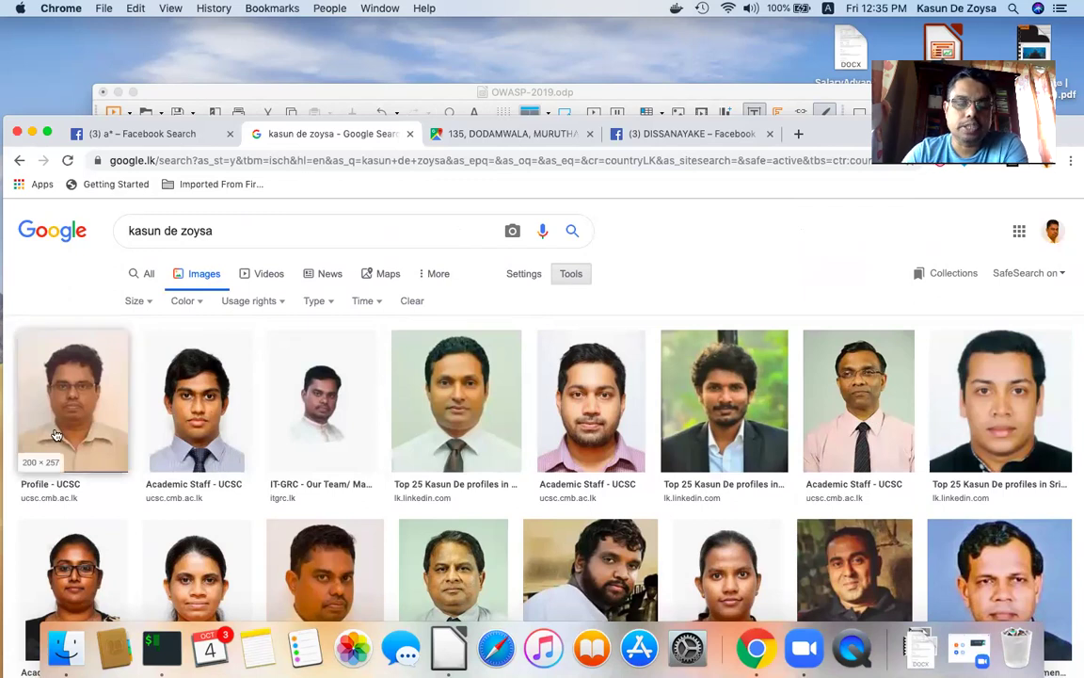
- Erase the text query and open Search by image on its 'Upload an image' tab
left_click(305, 235)
key("BackSpace")
key("BackSpace")
key("BackSpace")
key("BackSpace")
key("BackSpace")
key("BackSpace")
key("BackSpace")
key("BackSpace")
key("BackSpace")
key("BackSpace")
key("BackSpace")
key("BackSpace")
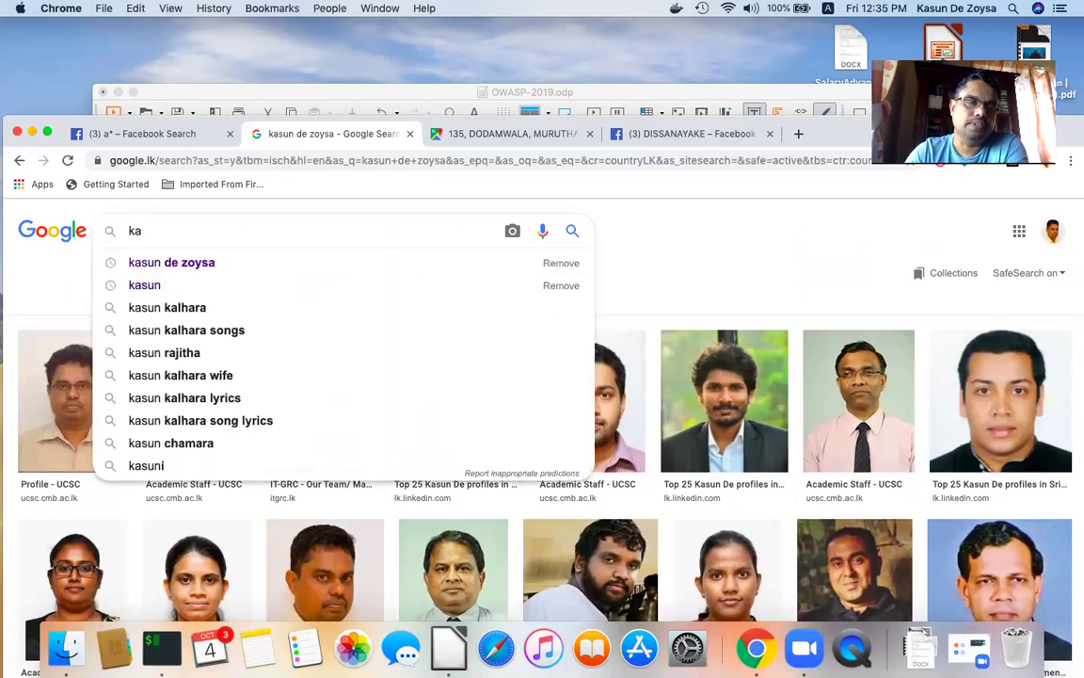
key("BackSpace")
key("BackSpace")
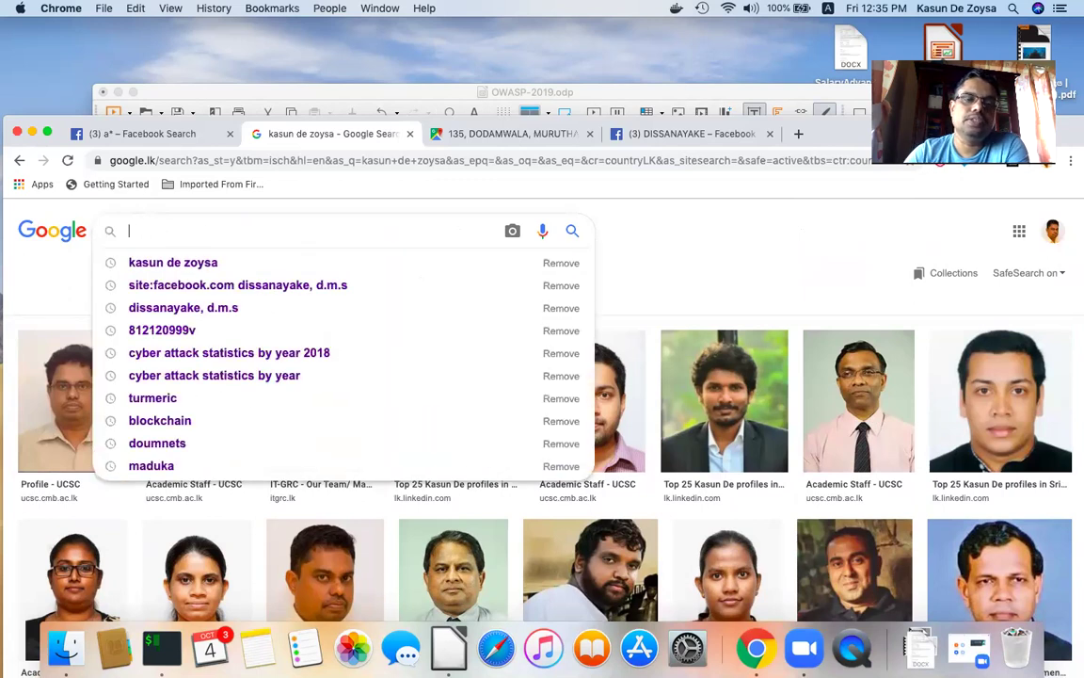
left_click(515, 233)
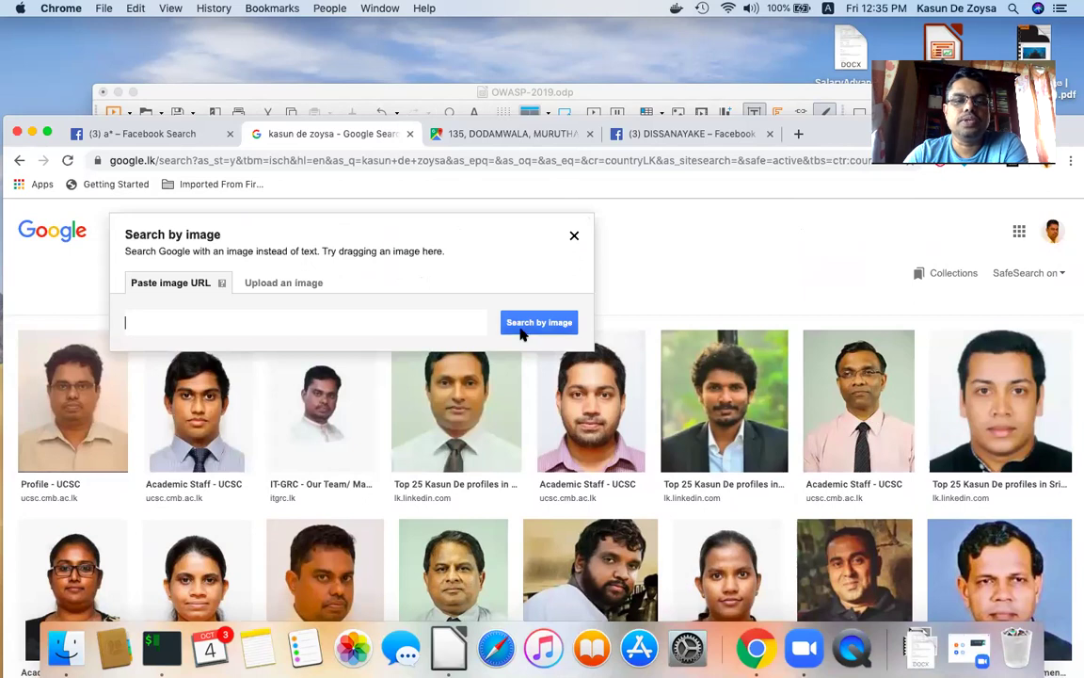
left_click(301, 291)
- Upload xfile.jpg from the Desktop's OSINT folder as the search image
left_click(158, 321)
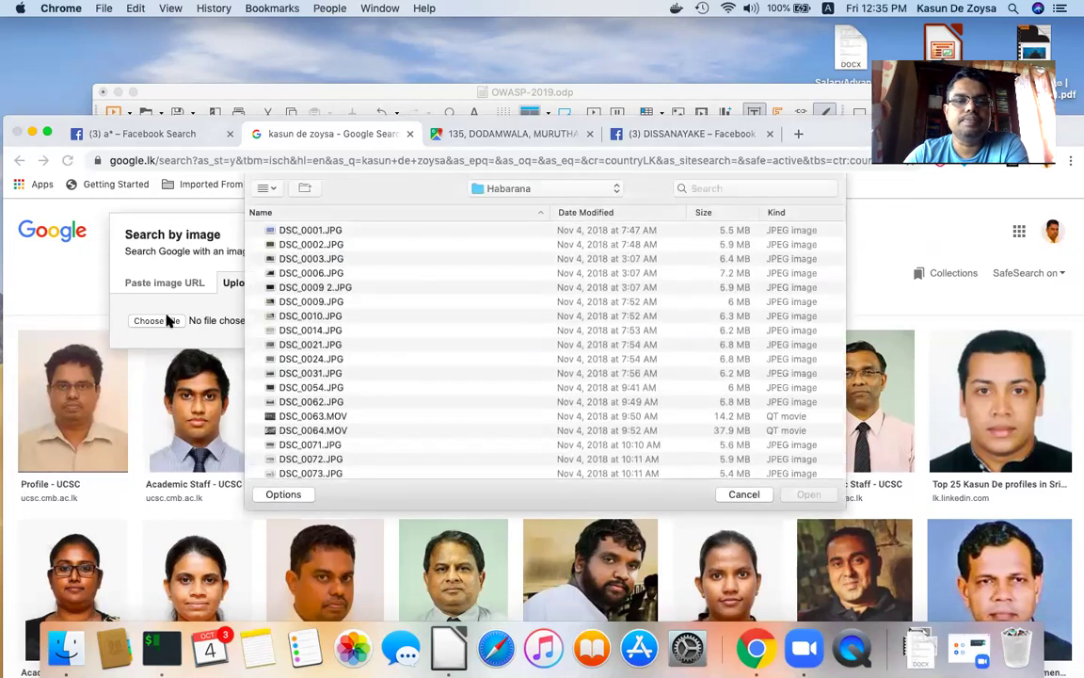
left_click(593, 189)
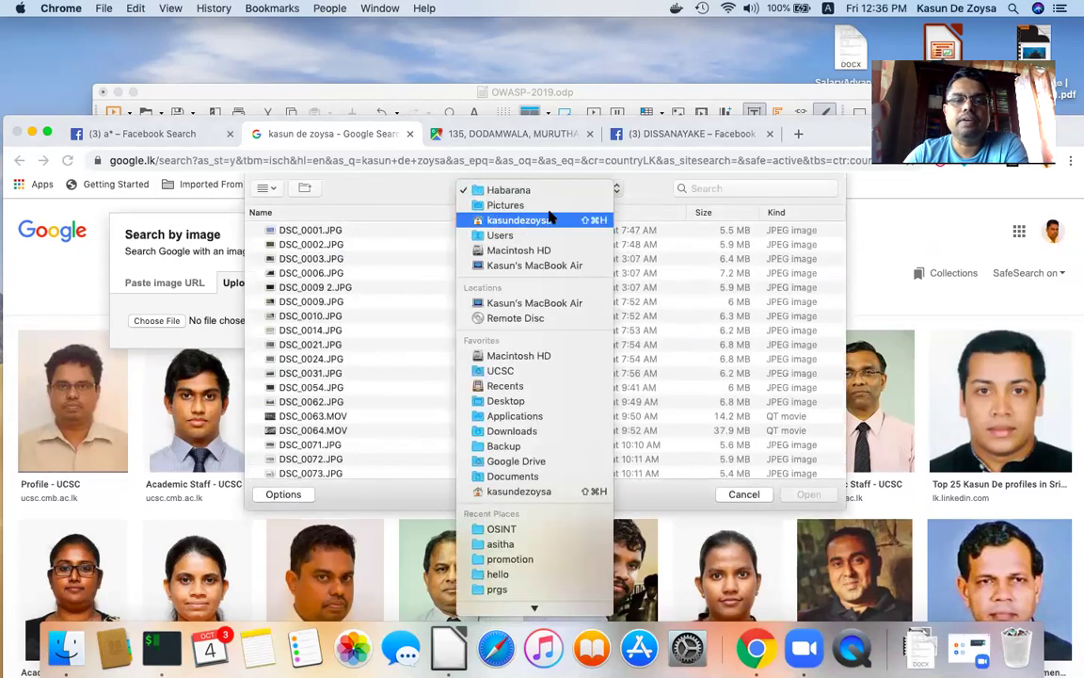
left_click(499, 403)
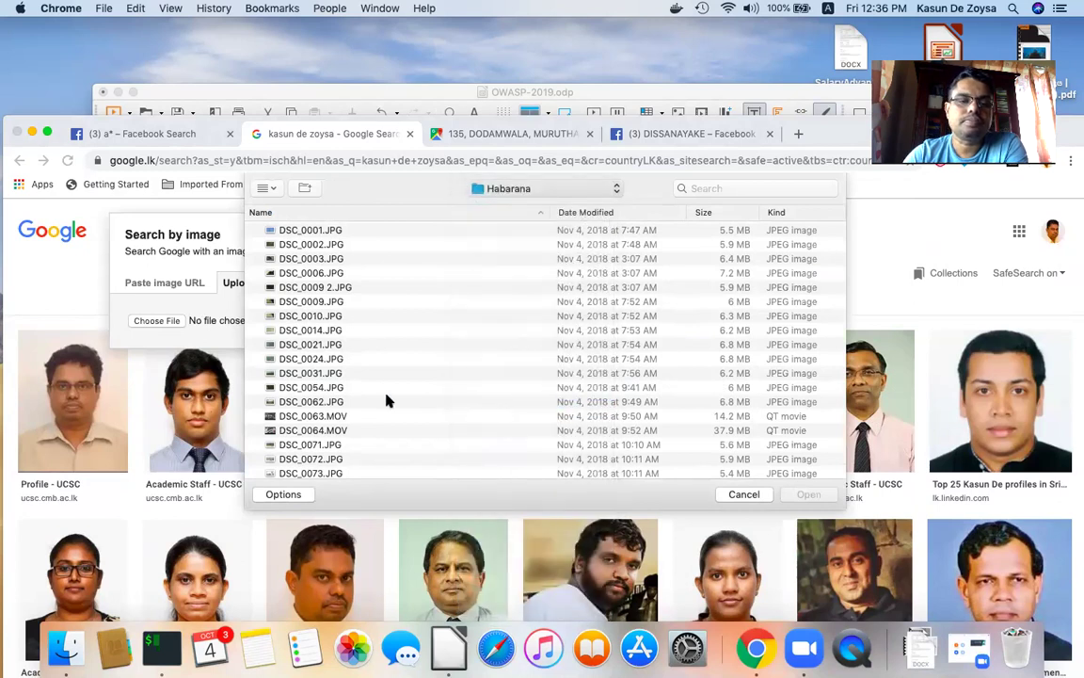
double_click(273, 332)
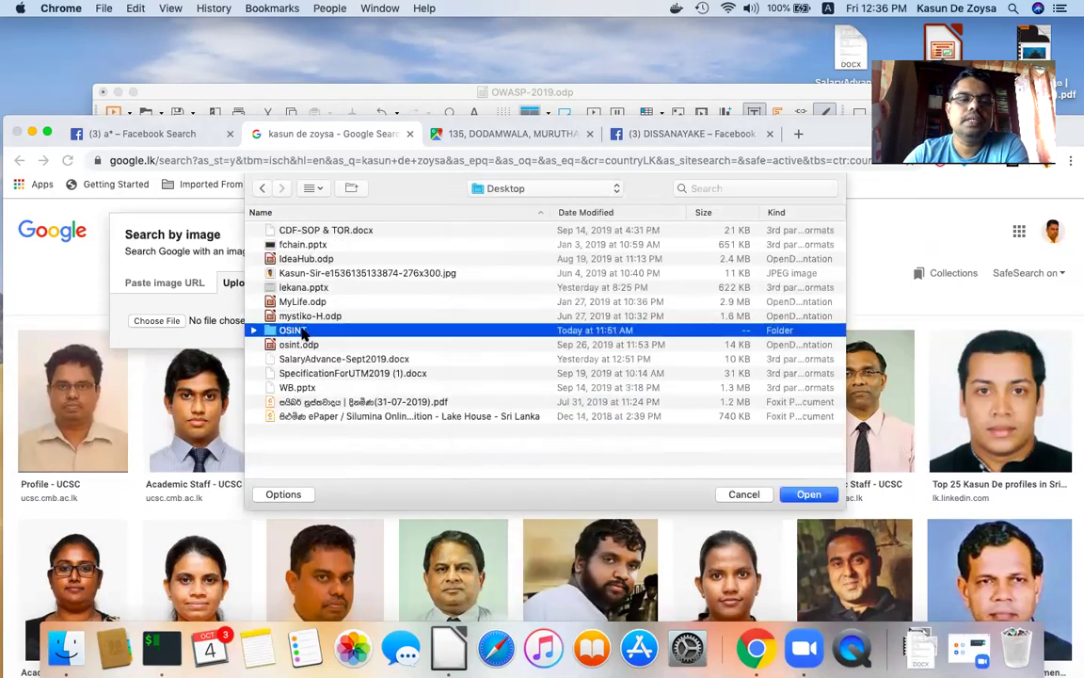
left_click(294, 361)
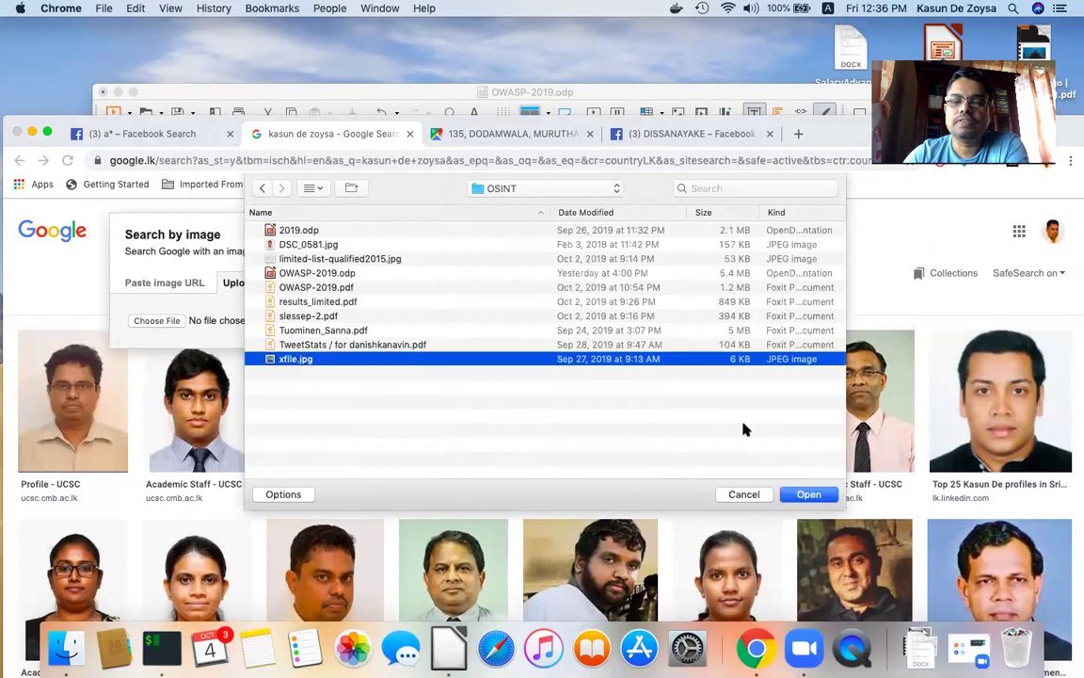
left_click(825, 500)
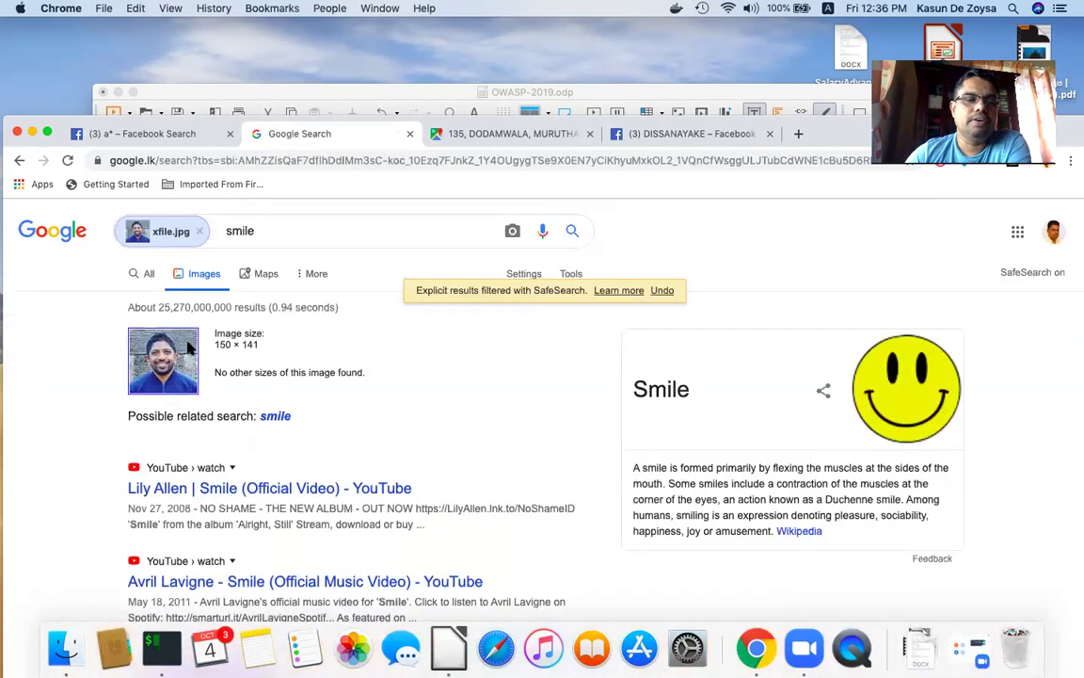
- Scroll the xfile.jpg results past Visually similar images to the Fedora and Red Hat pages using it
scroll(340, 417, "down", 2)
scroll(341, 416, "down", 3)
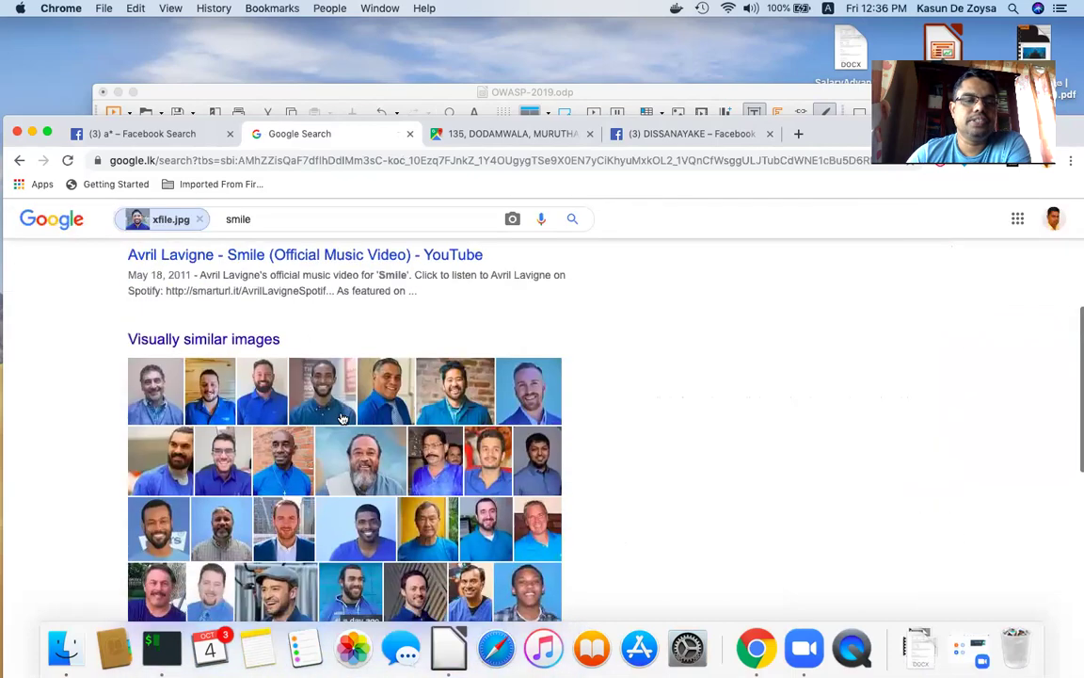
scroll(340, 417, "down", 6)
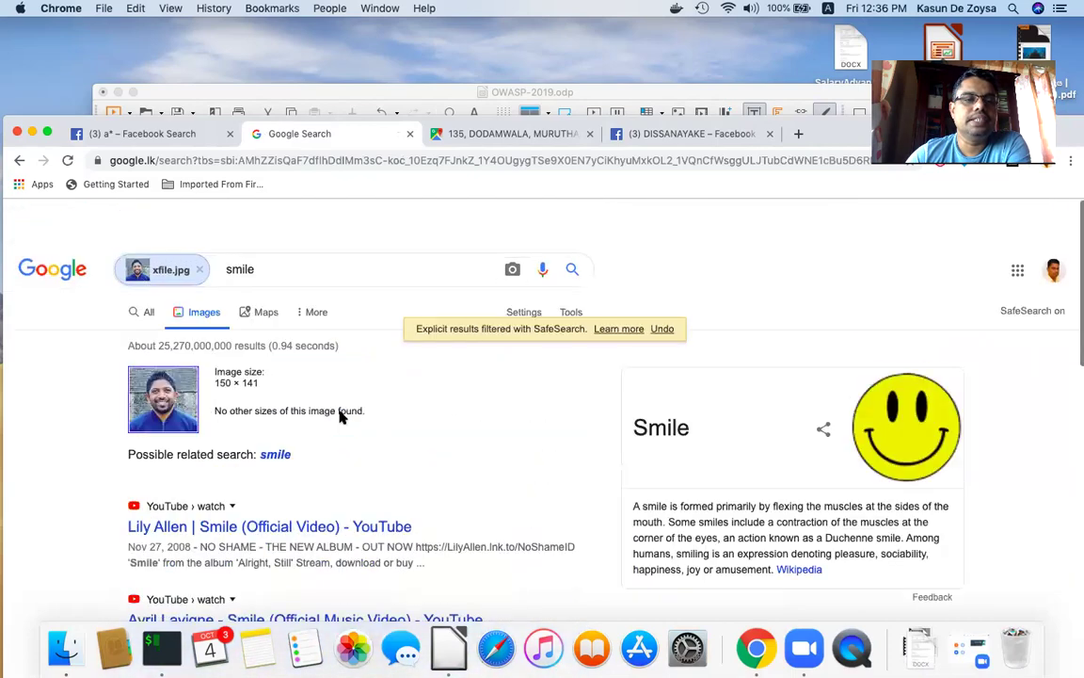
scroll(340, 417, "down", 2)
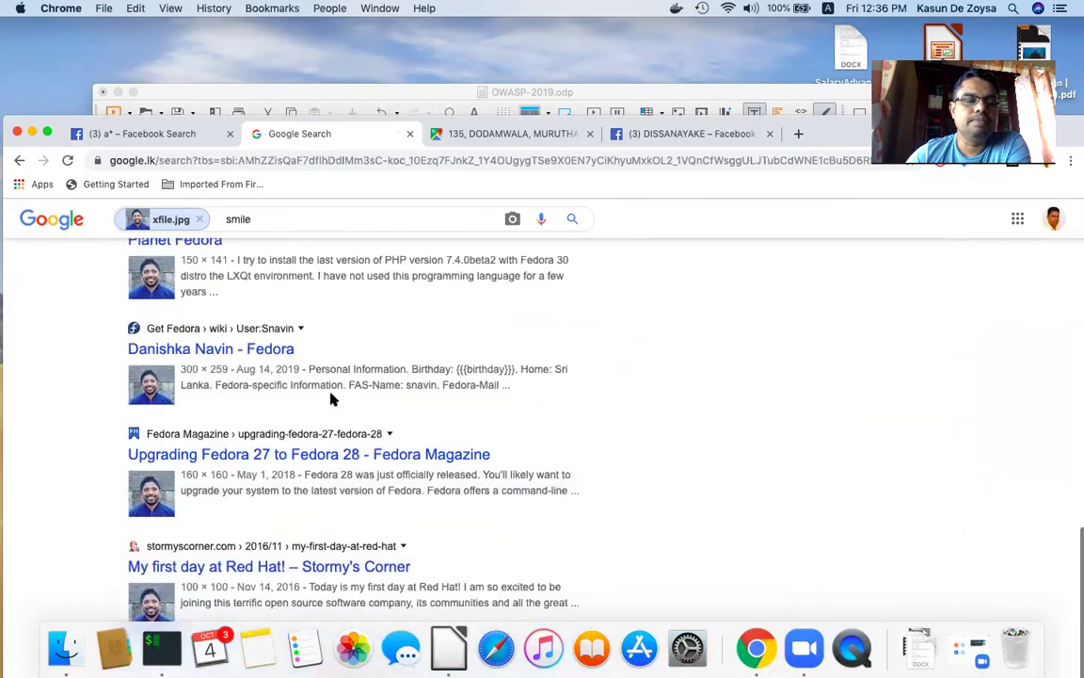
scroll(330, 399, "down", 2)
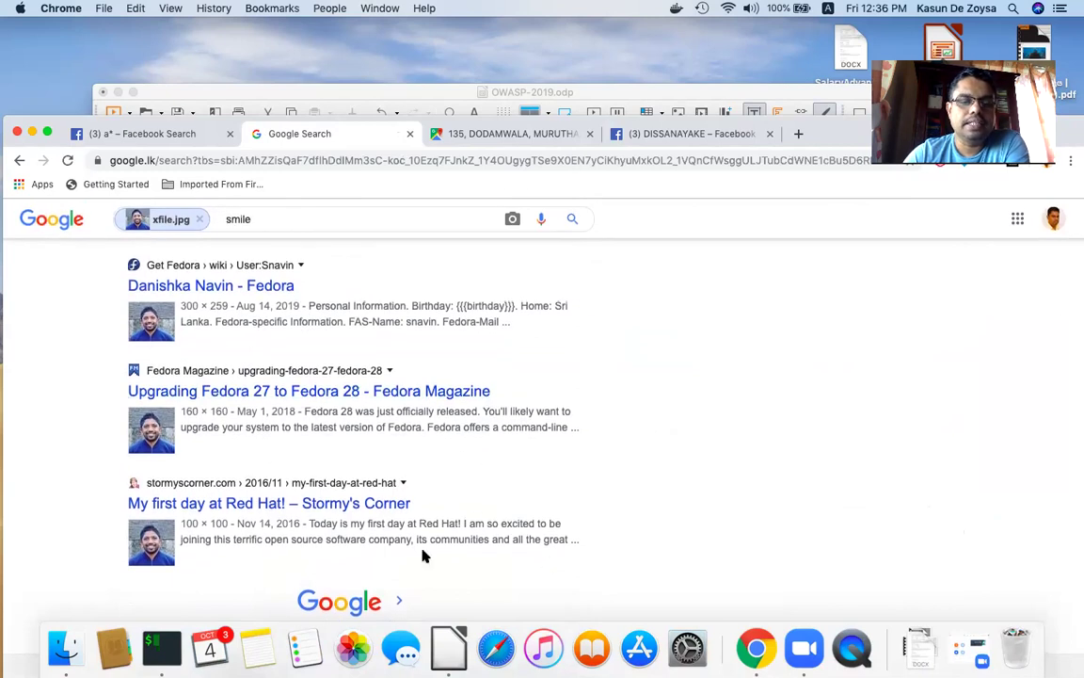
- Browse the second page of pages matching the photo
left_click(399, 599)
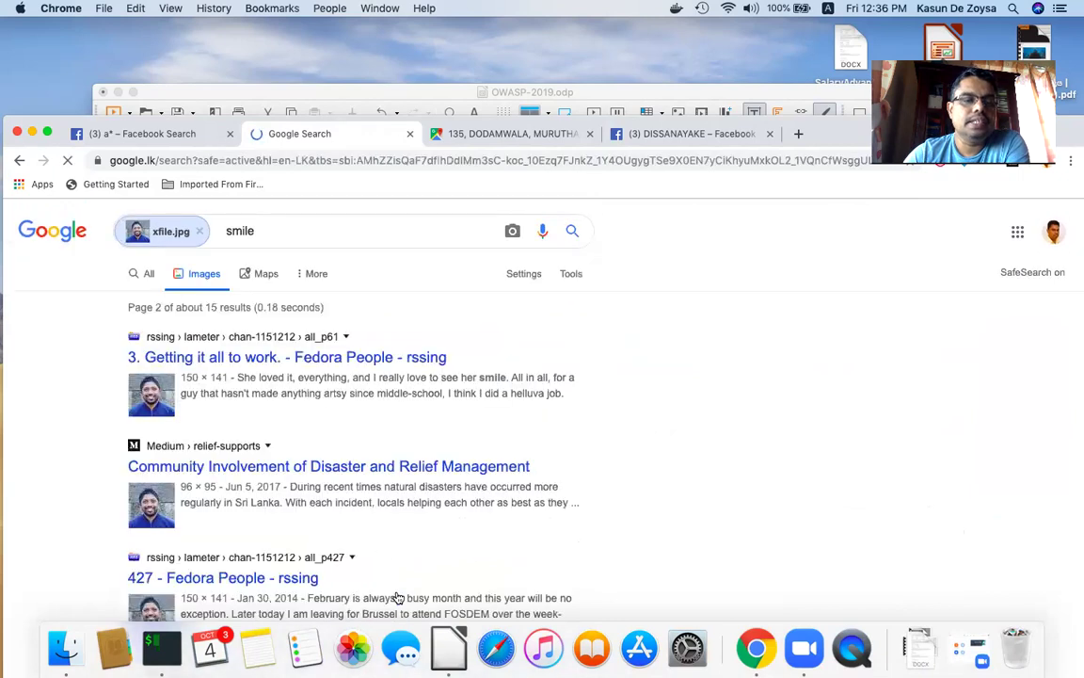
scroll(325, 411, "down", 5)
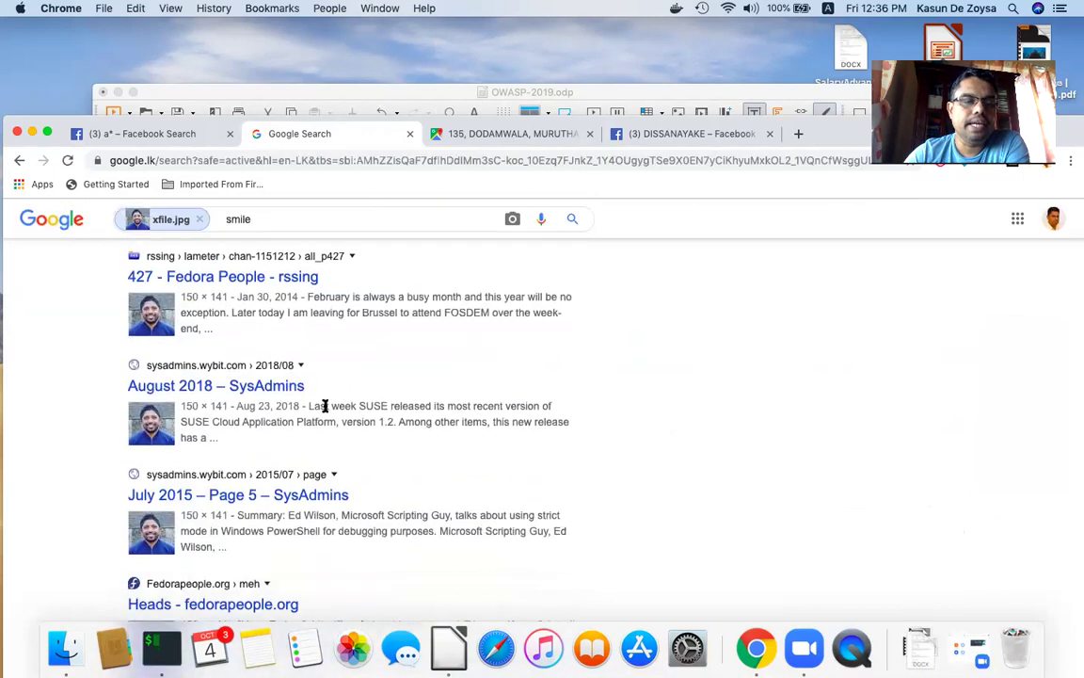
scroll(326, 411, "down", 5)
scroll(320, 399, "down", 4)
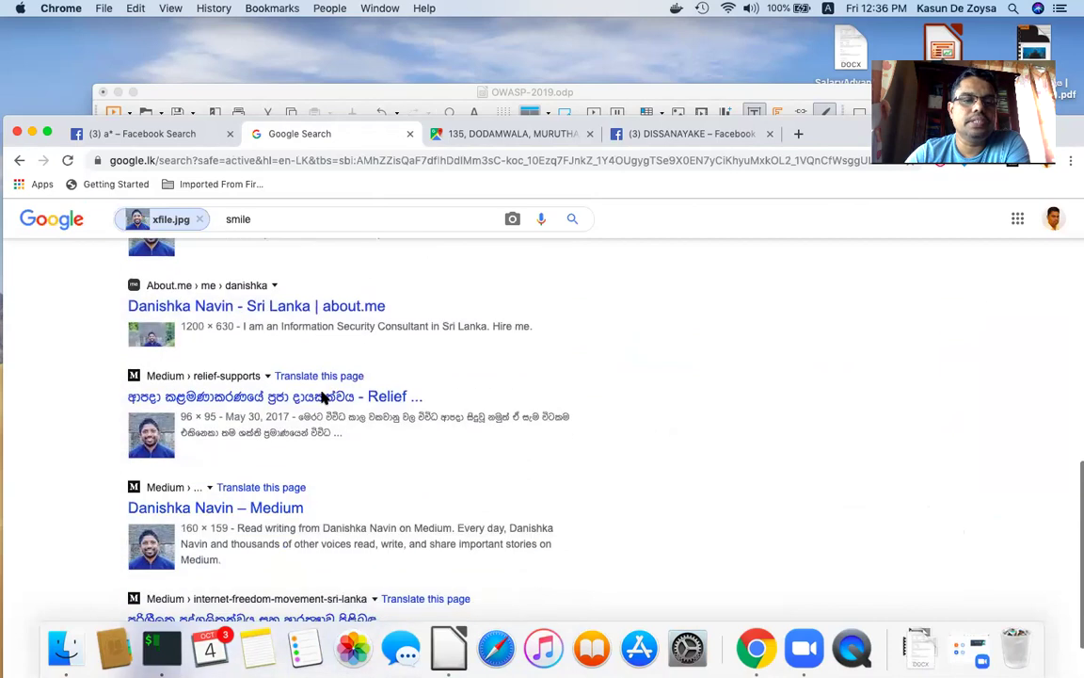
scroll(308, 420, "down", 4)
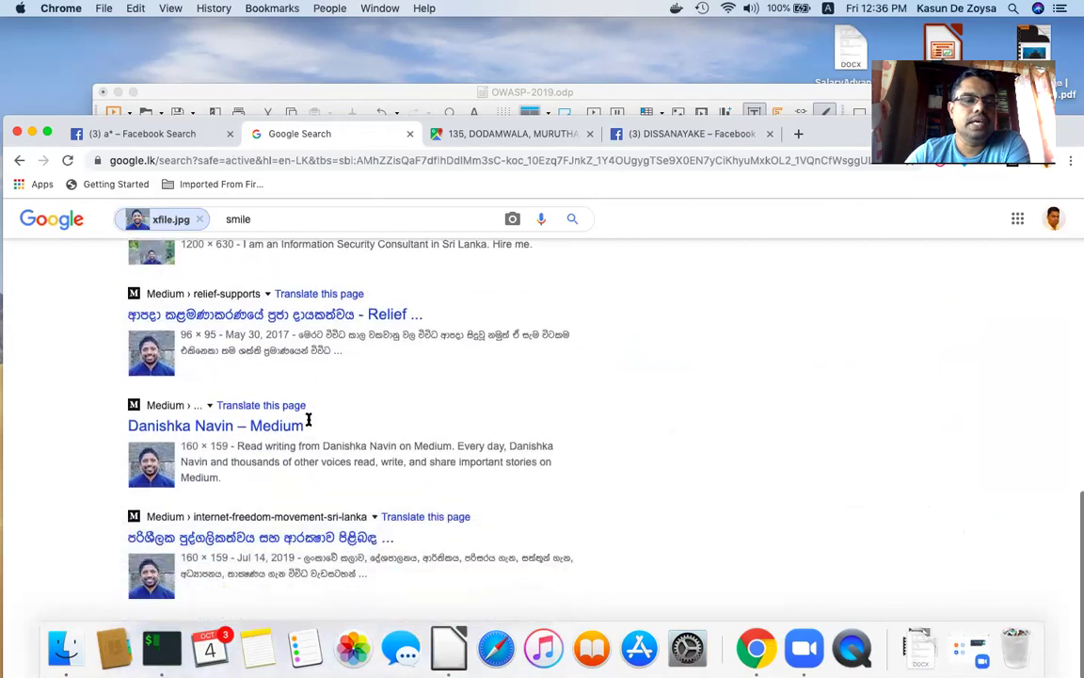
scroll(307, 420, "up", 1)
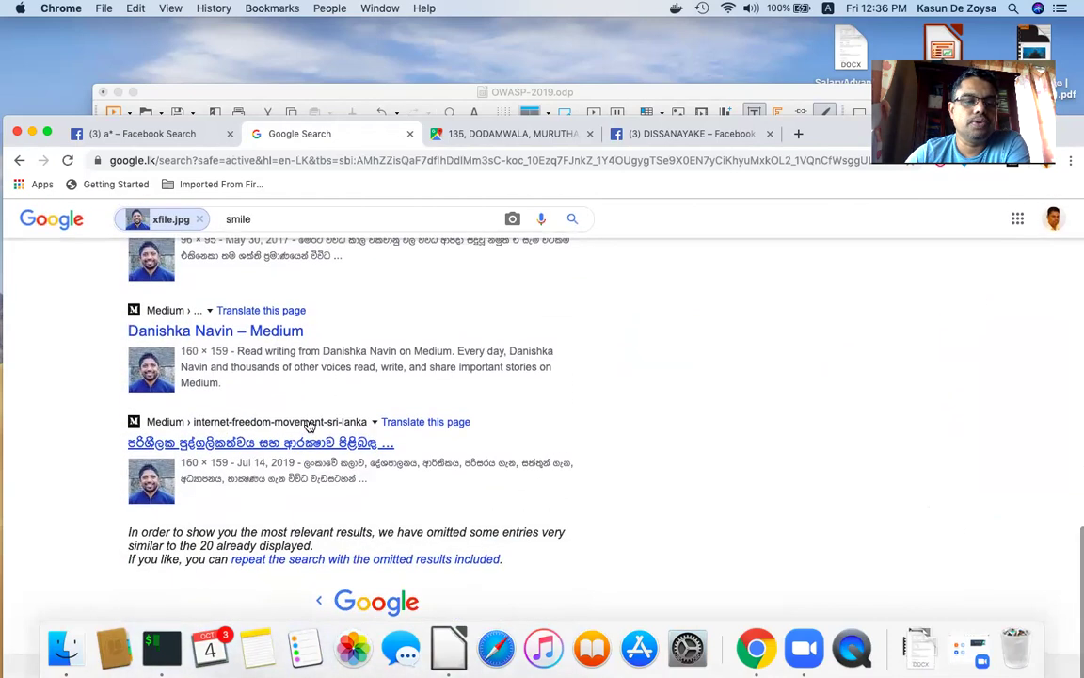
scroll(310, 426, "up", 7)
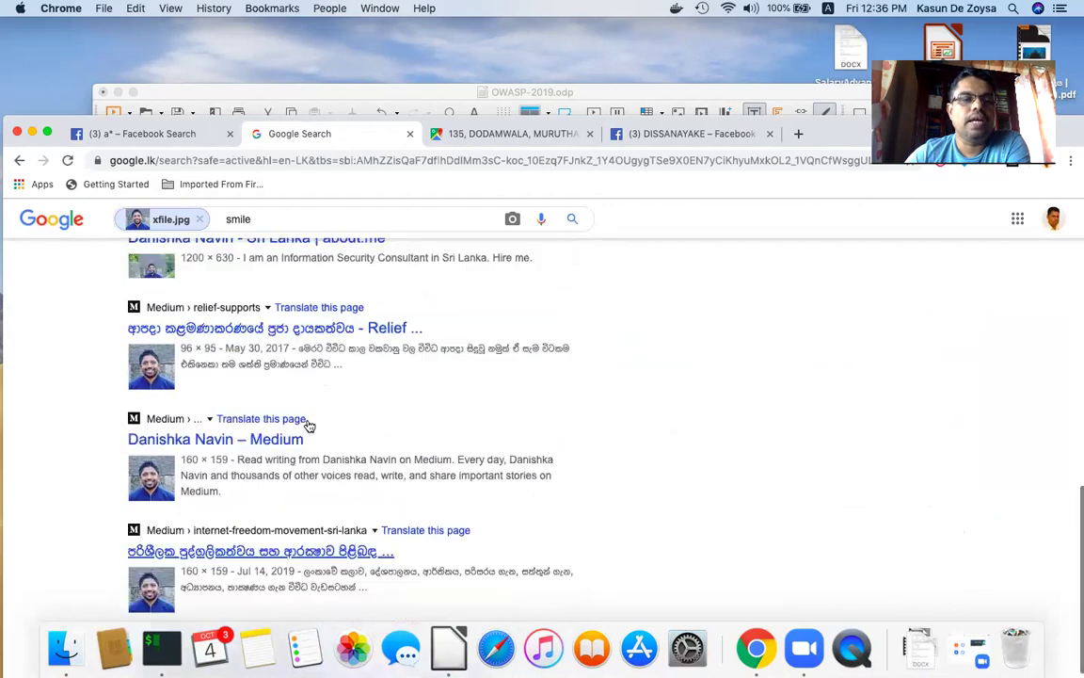
scroll(310, 425, "up", 4)
scroll(308, 425, "up", 5)
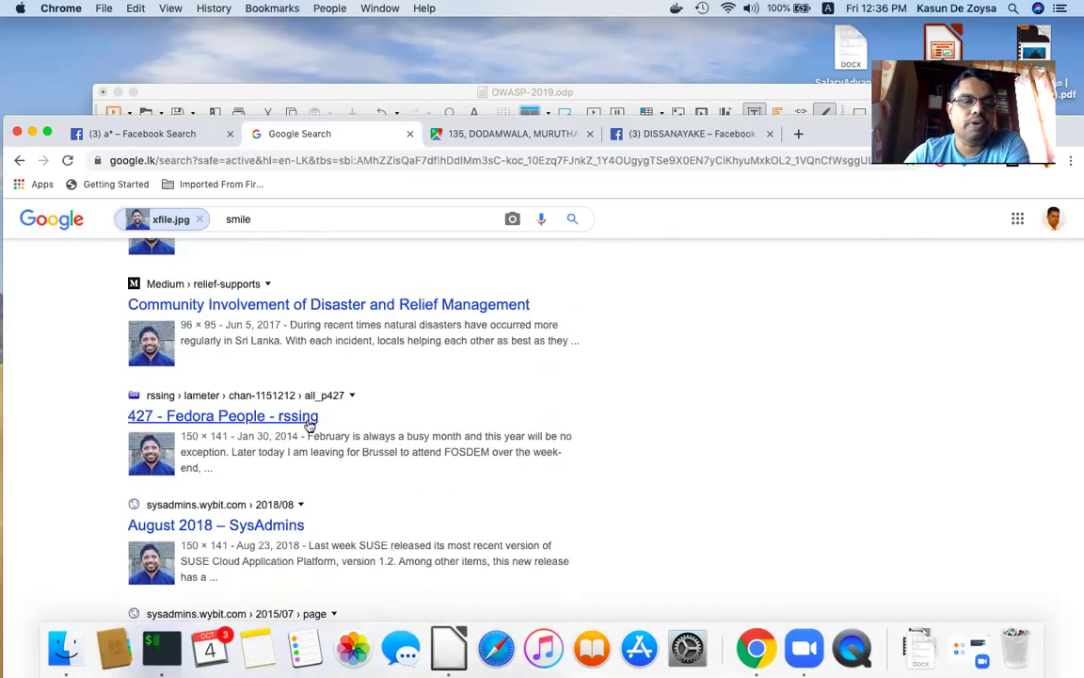
scroll(309, 426, "up", 4)
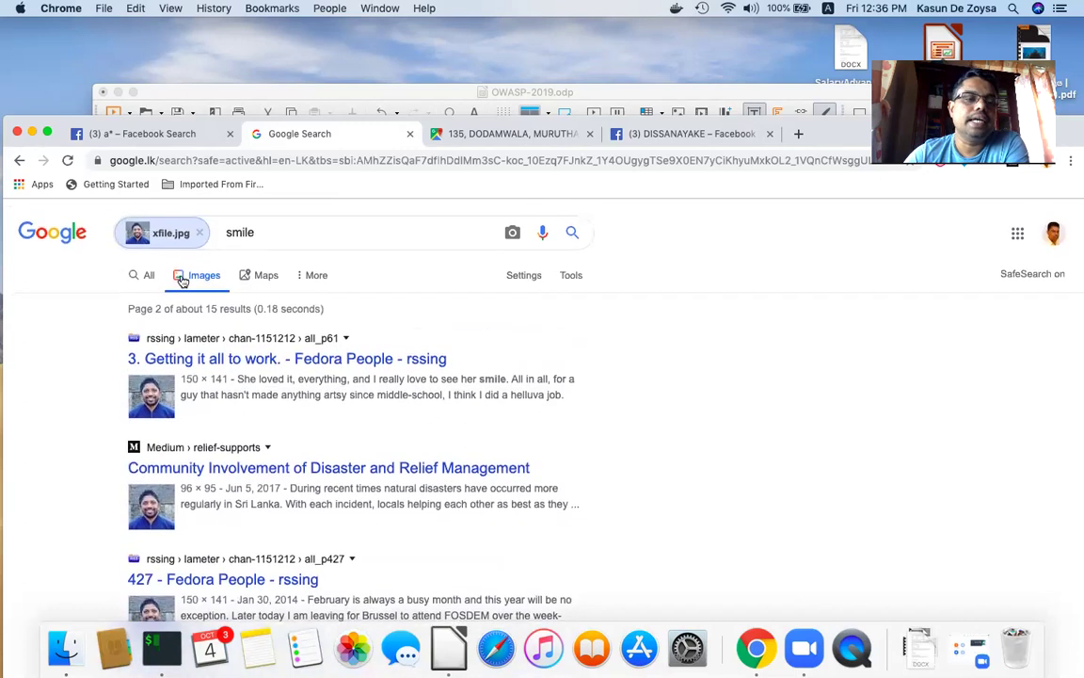
- Return to the first results page, then go to Impress slide 15 on Twint
left_click(25, 163)
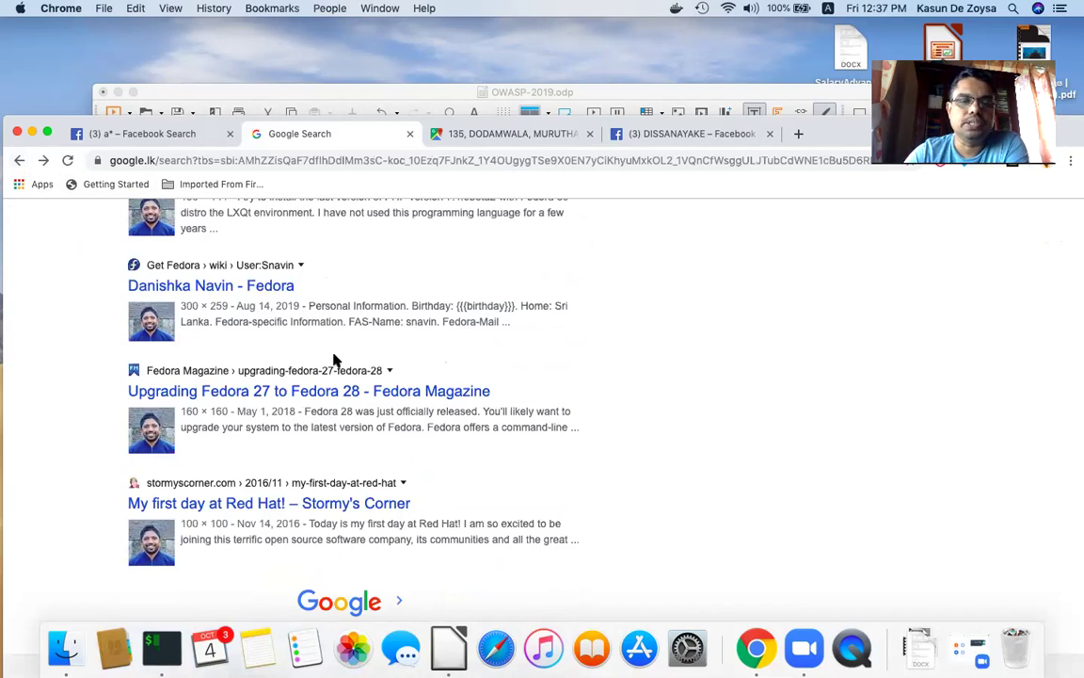
left_click(388, 89)
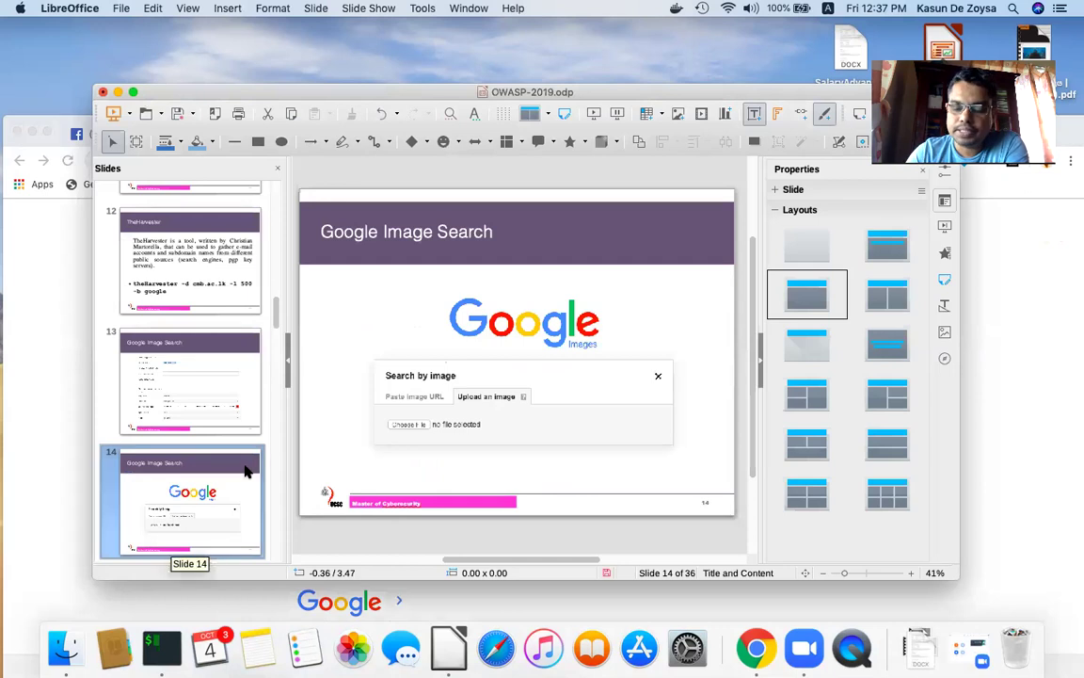
key("Down")
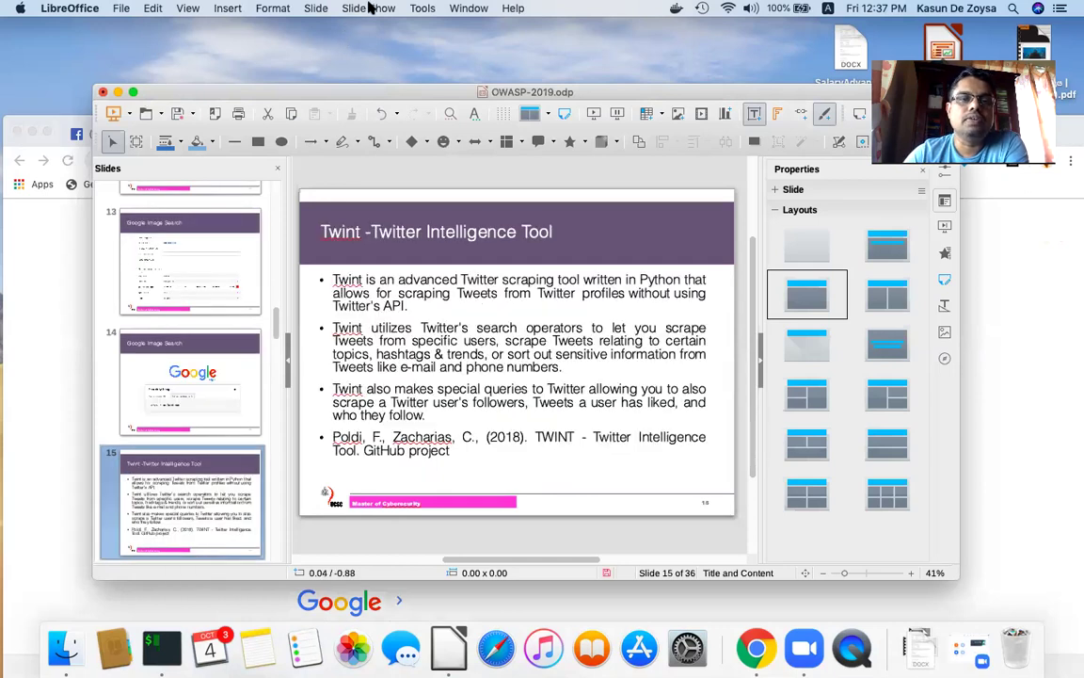
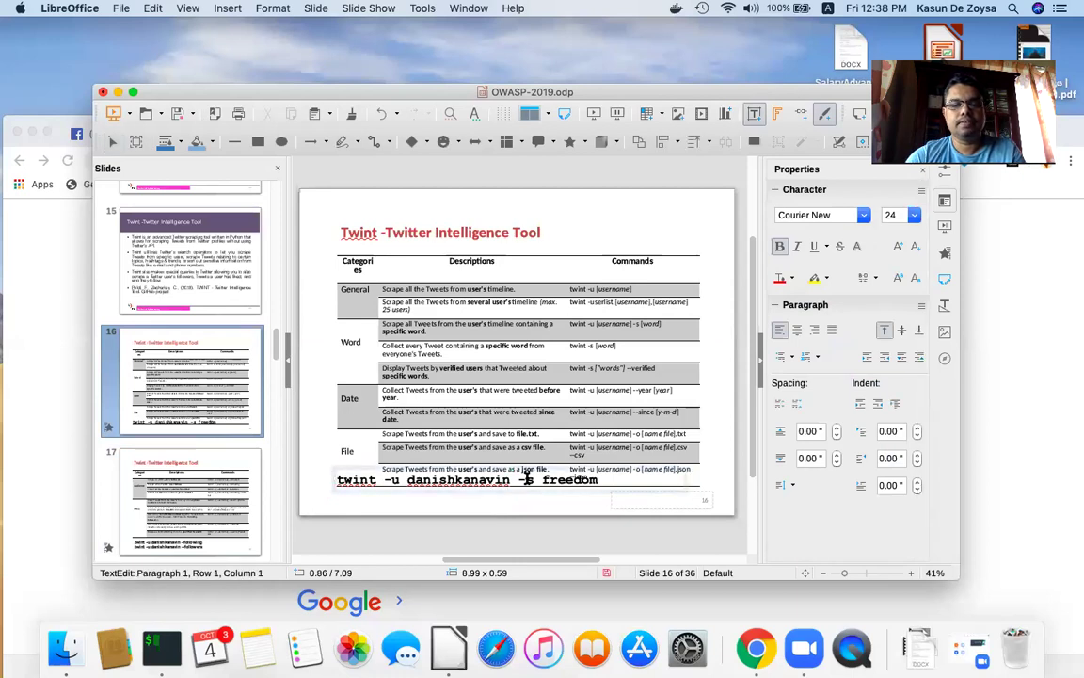
- Copy slide 16's twint search command and run it in iTerm2 to list the account's tweets mentioning freedom
left_click_drag(337, 479, 614, 483)
key("super+c")
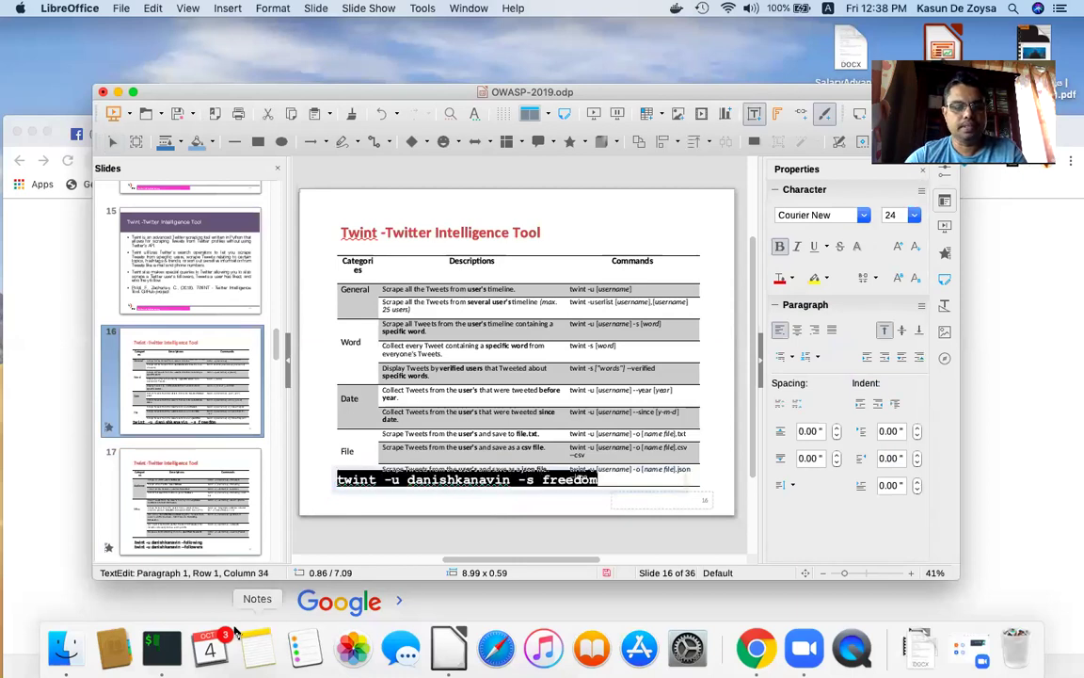
key("super+Tab")
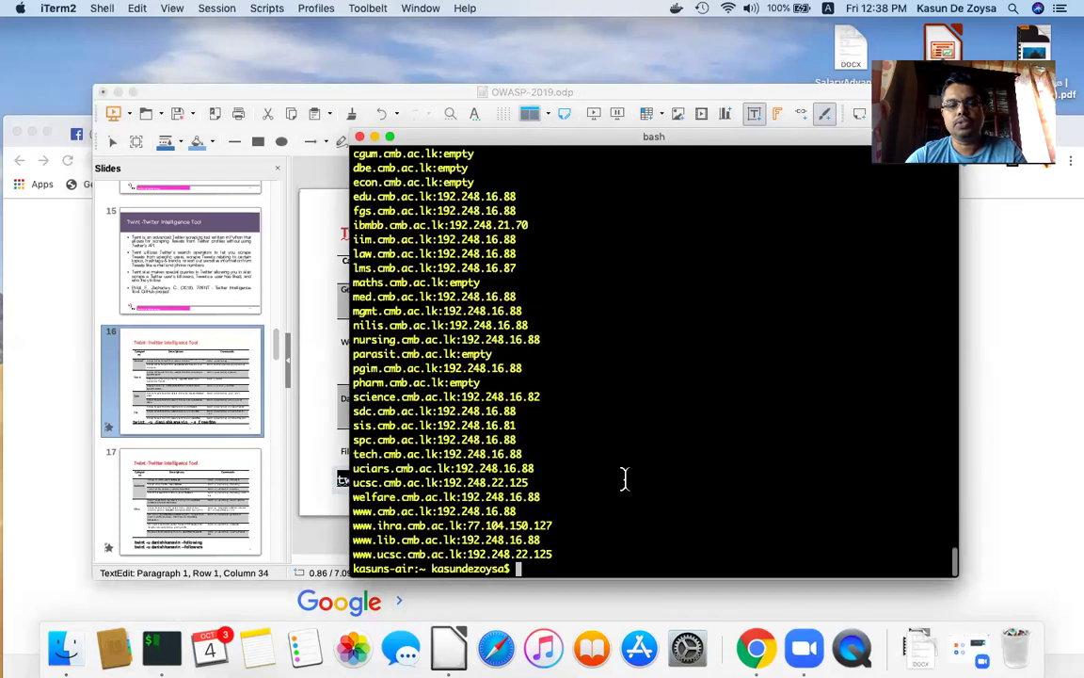
key("super+v")
key("Return")
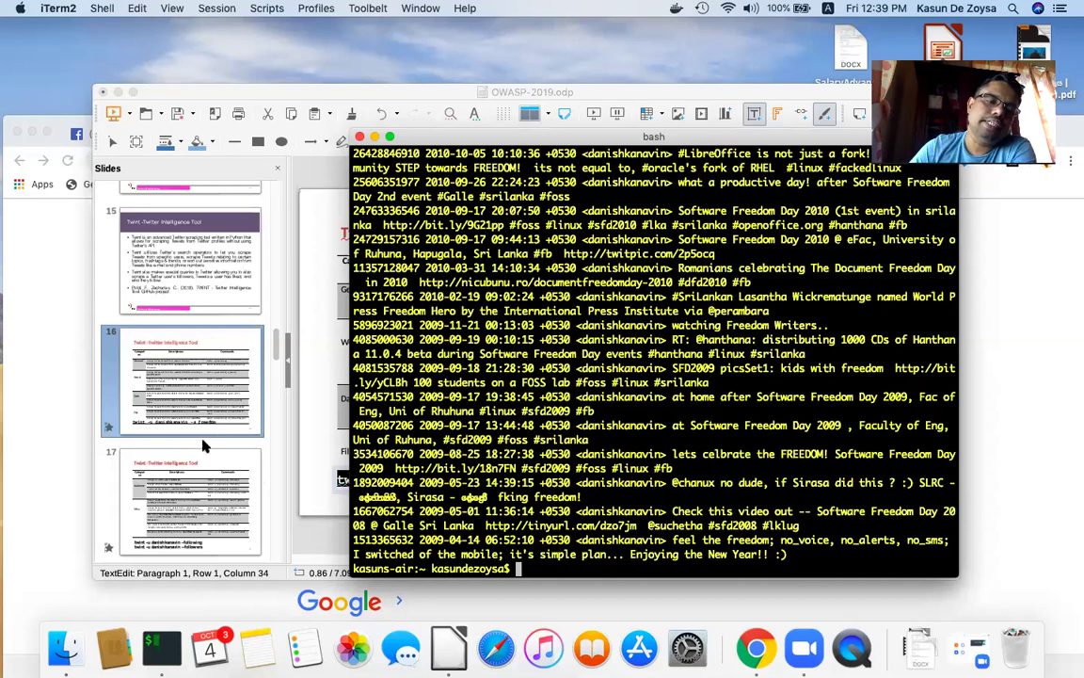
left_click(226, 418)
- Go to slide 17 and select the twint followers command line in its text box
key("Page_Down")
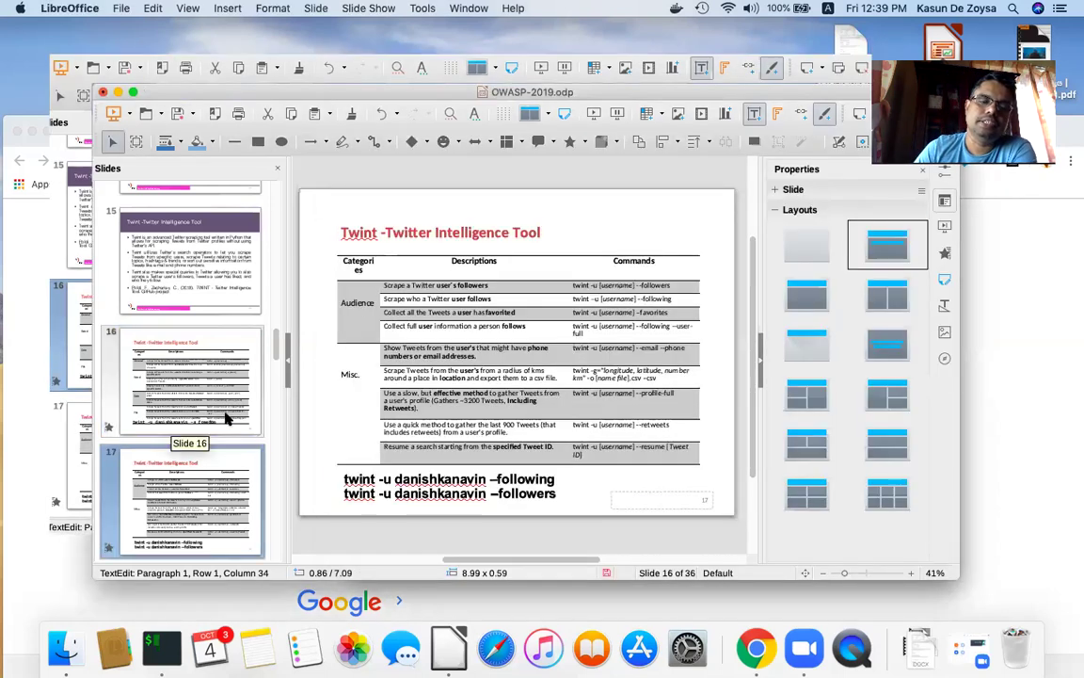
left_click(347, 486)
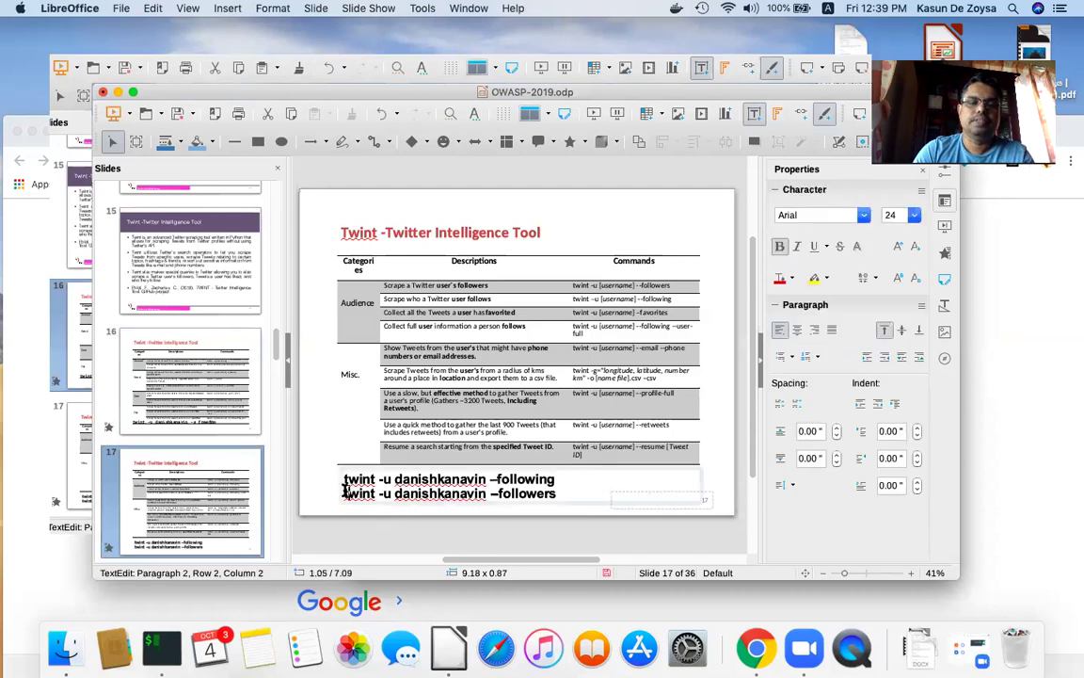
left_click(340, 486)
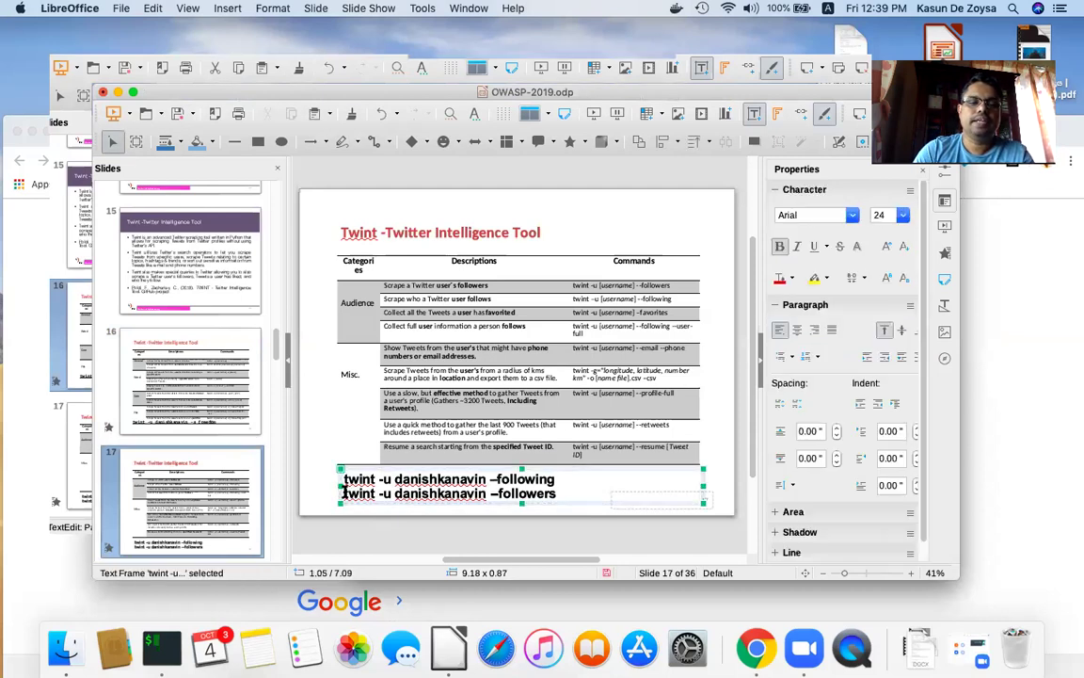
left_click(344, 493)
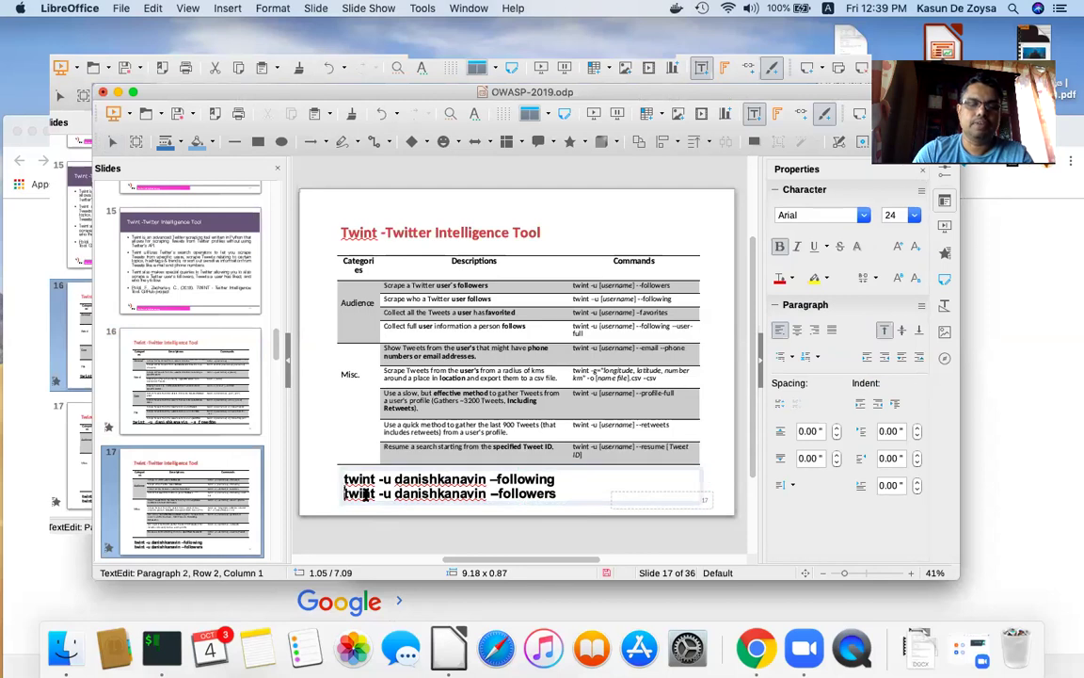
left_click_drag(344, 492, 561, 494)
left_click(562, 494)
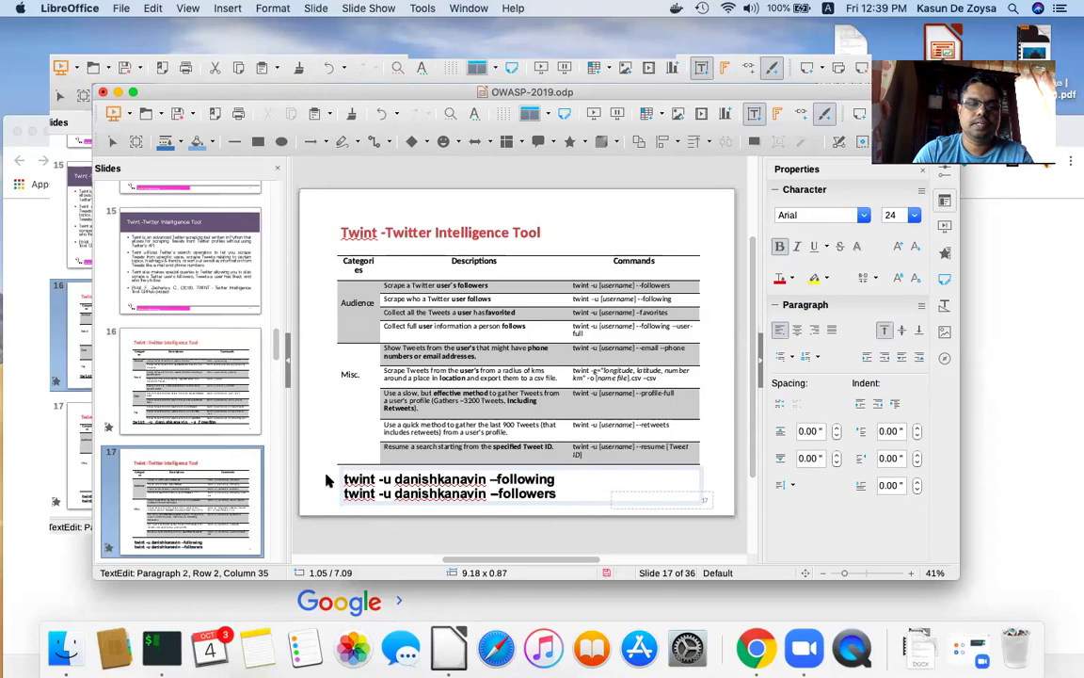
key("shift+Left")
key("shift+Left")
key("shift+Left")
key("shift+Left")
key("shift+Left")
key("shift+Left")
key("shift+Left")
key("shift+Left")
key("shift+Left")
key("shift+Left")
key("shift+Left")
key("shift+Left")
key("shift+Left")
key("shift+Left")
key("shift+Left")
key("shift+Left")
key("shift+Left")
key("shift+Left")
key("shift+Left")
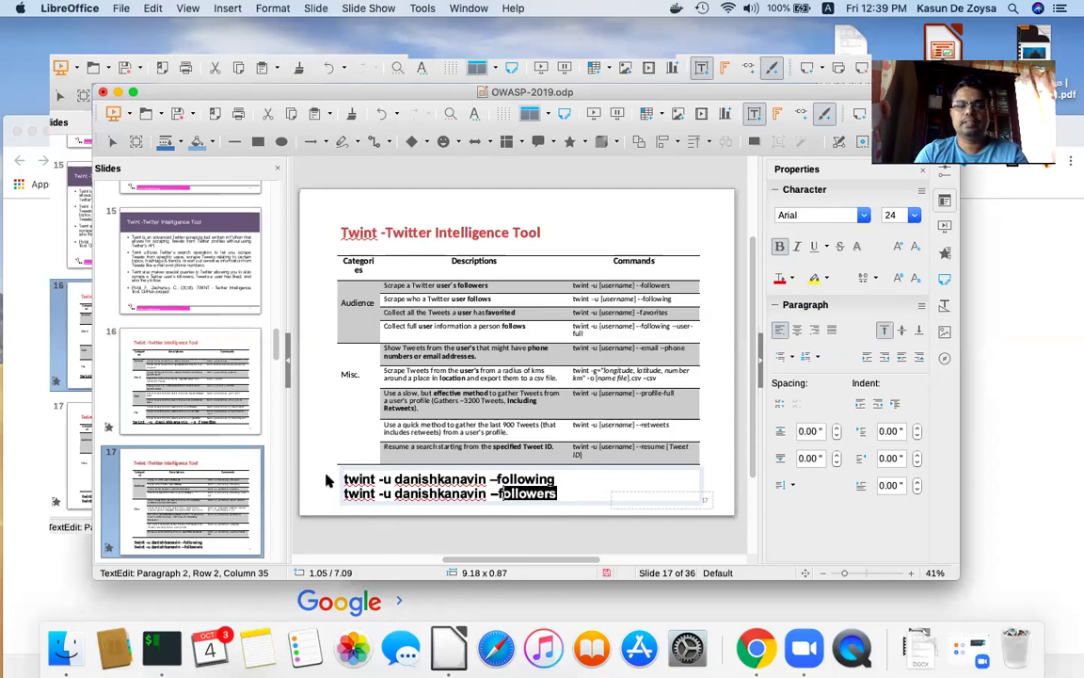
key("shift+Left")
key("shift+Left")
key("shift+Left")
key("shift+Left")
key("shift+Left")
key("shift+Left")
key("shift+Left")
key("shift+Left")
key("shift+Left")
key("shift+Left")
key("shift+Left")
key("shift+Left")
key("shift+Left")
key("shift+Left")
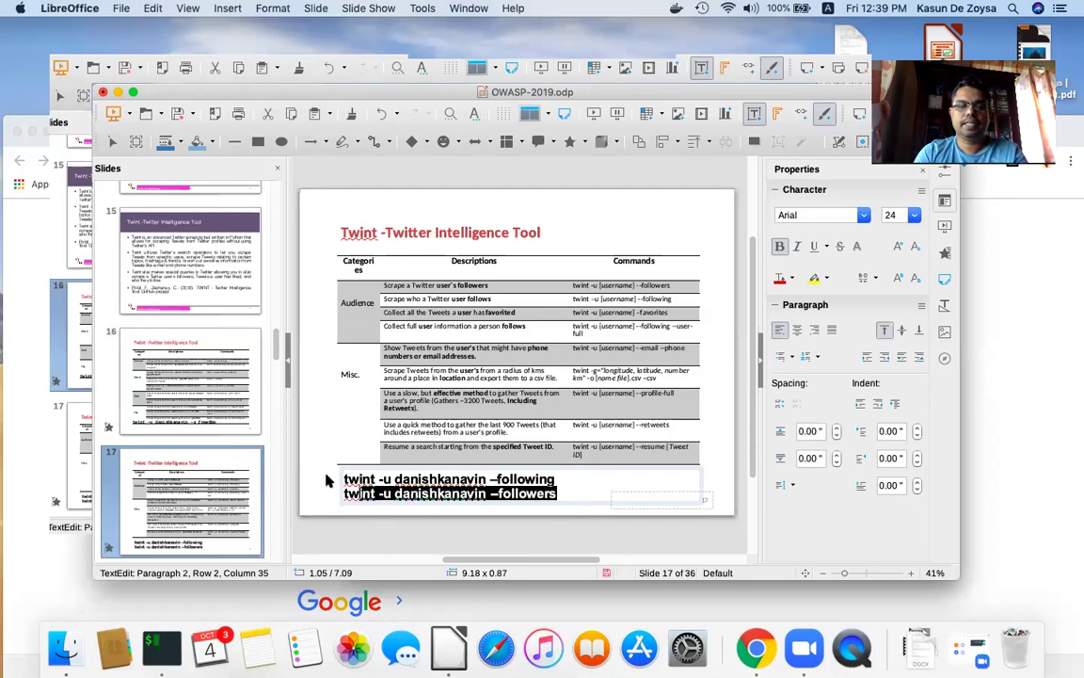
left_click(161, 647)
- Paste and run the twint followers command at a fresh bash prompt
key("Return")
key("Return")
type("twint -u danishkanavin --followers")
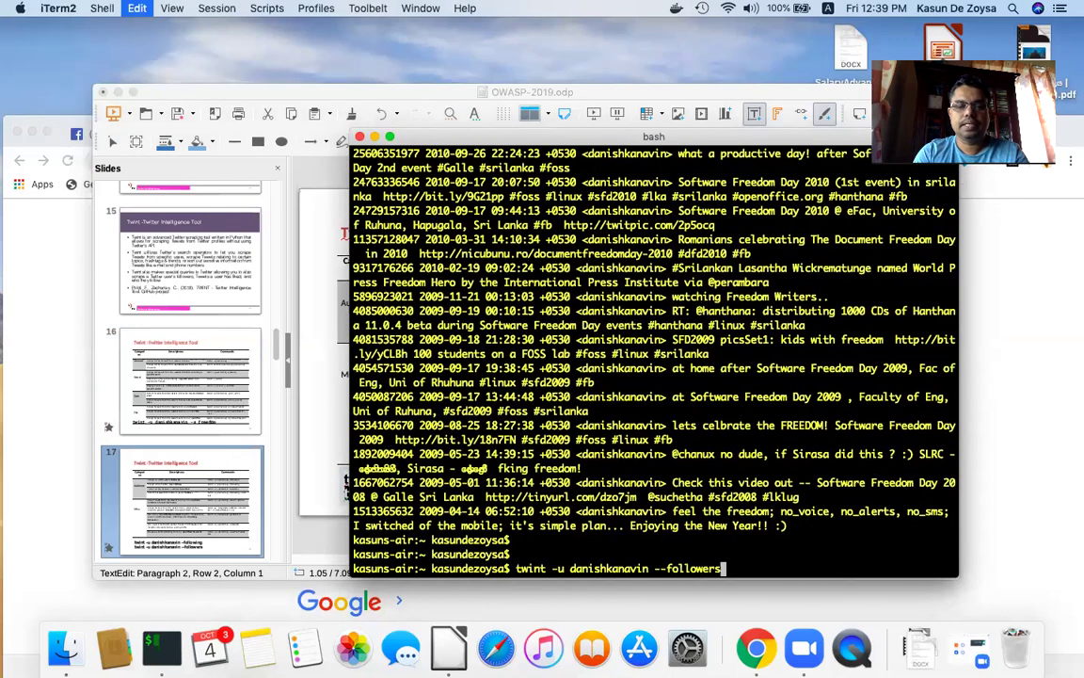
key("Return")
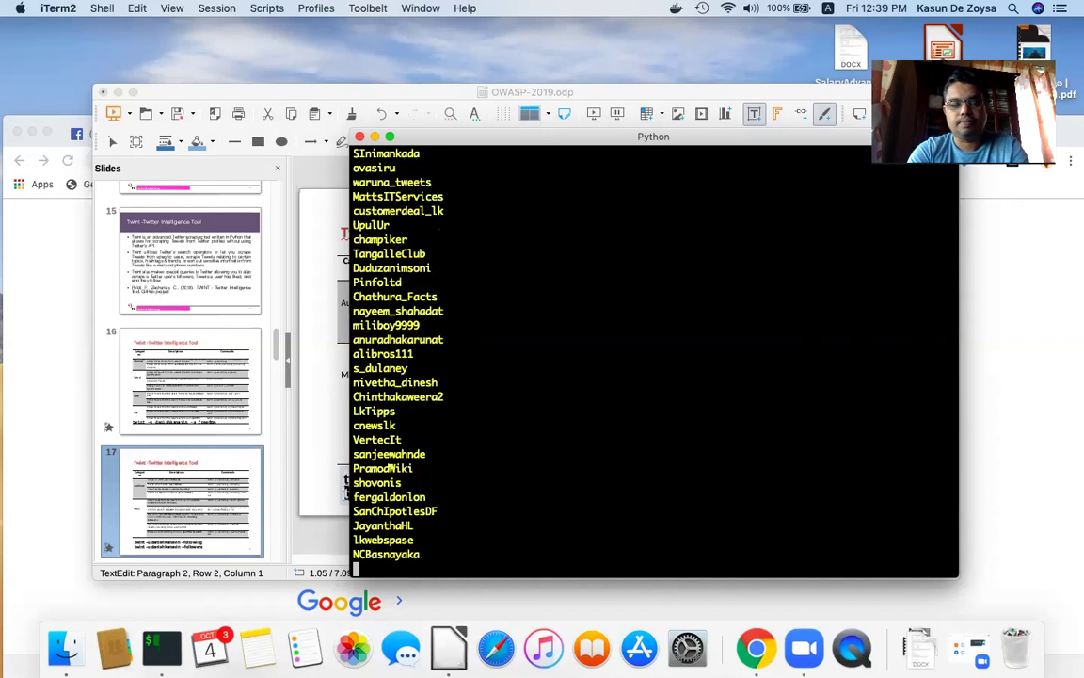
- Interrupt the followers listing with Ctrl+C and clear the terminal
key("ctrl+c")
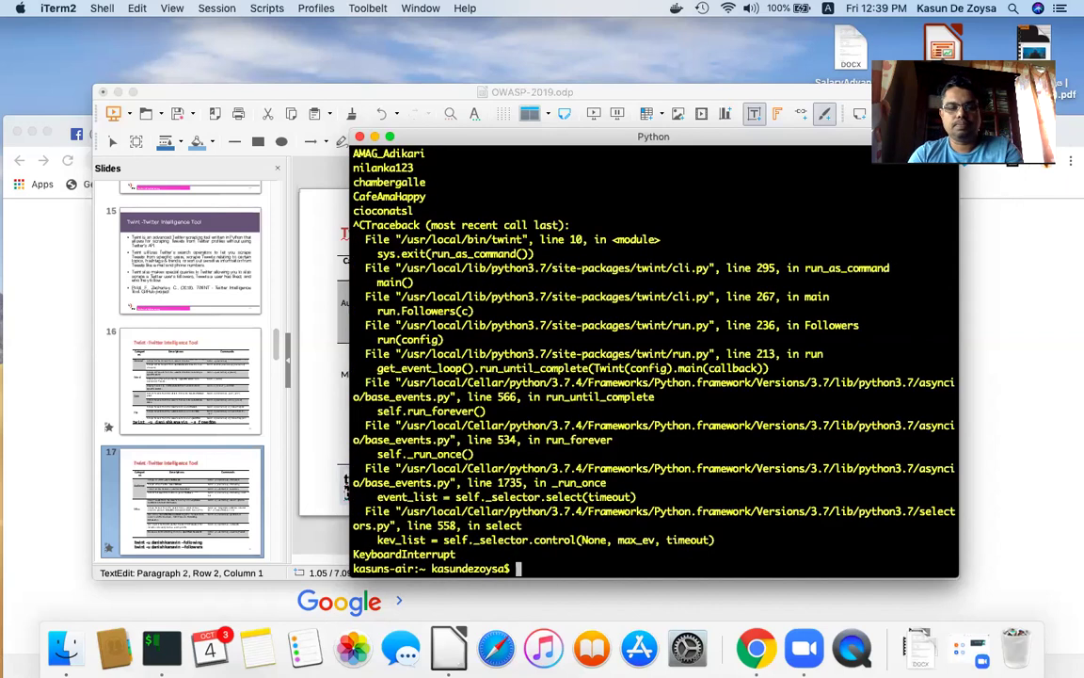
type("clear")
key("Return")
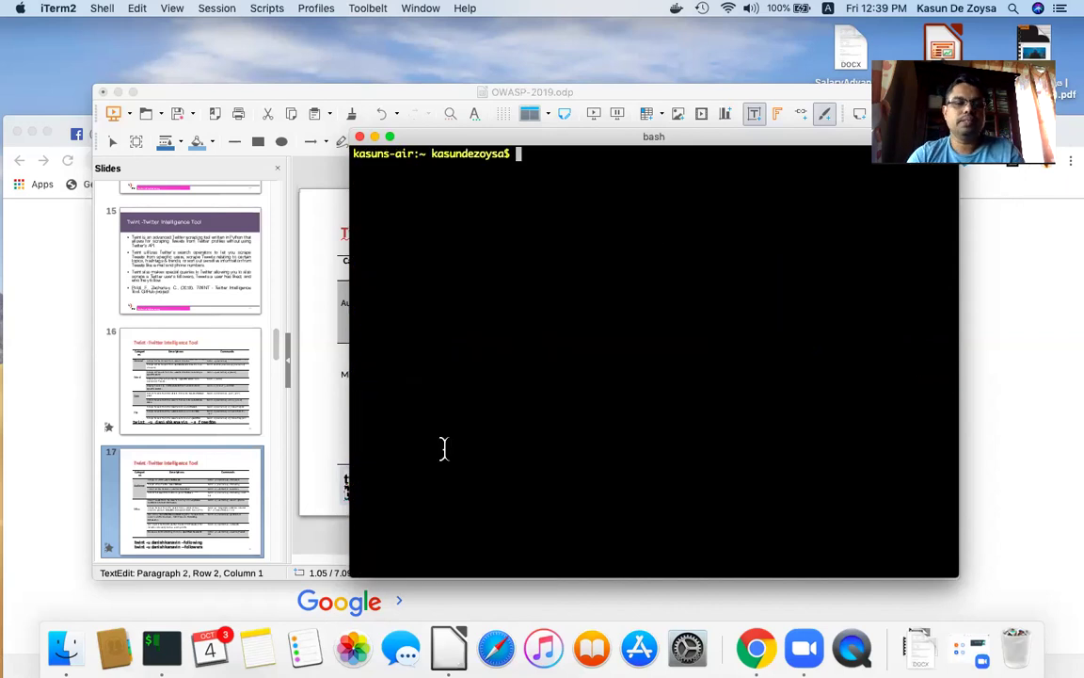
- Select slide 17's first line, the twint following command, in the commands text box
left_click(316, 422)
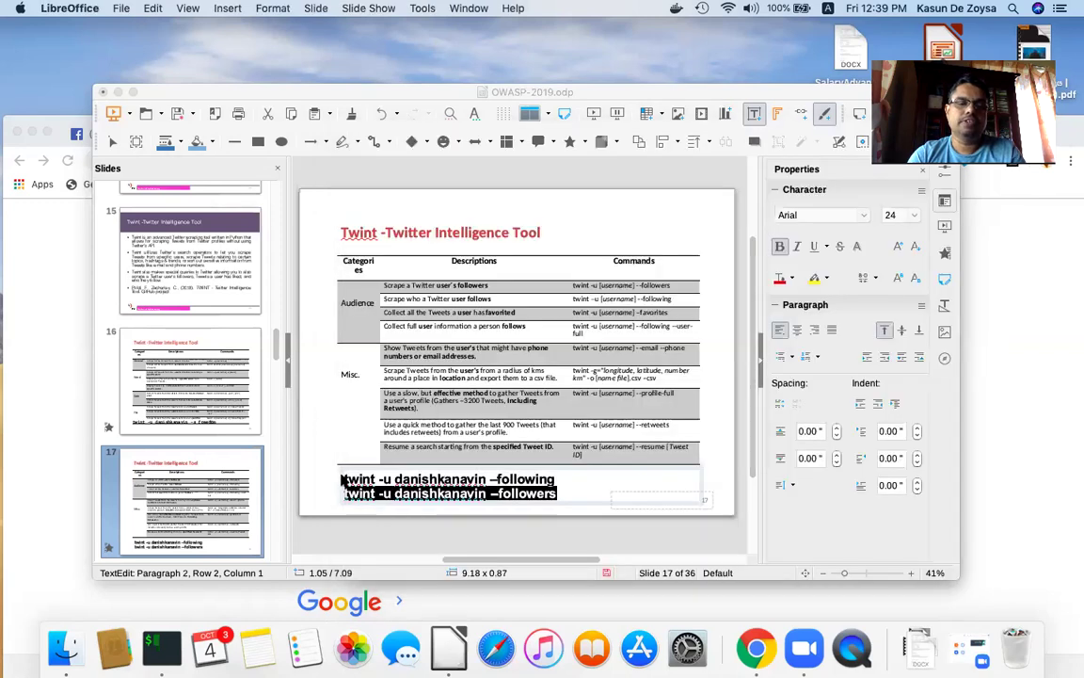
left_click(350, 477)
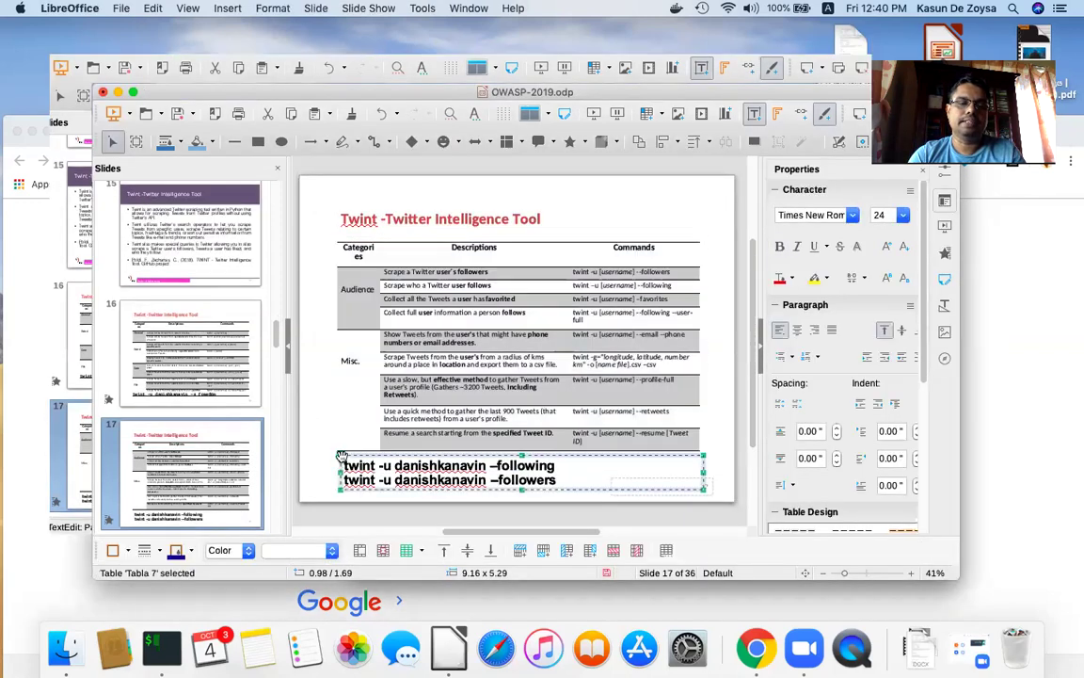
left_click(348, 463)
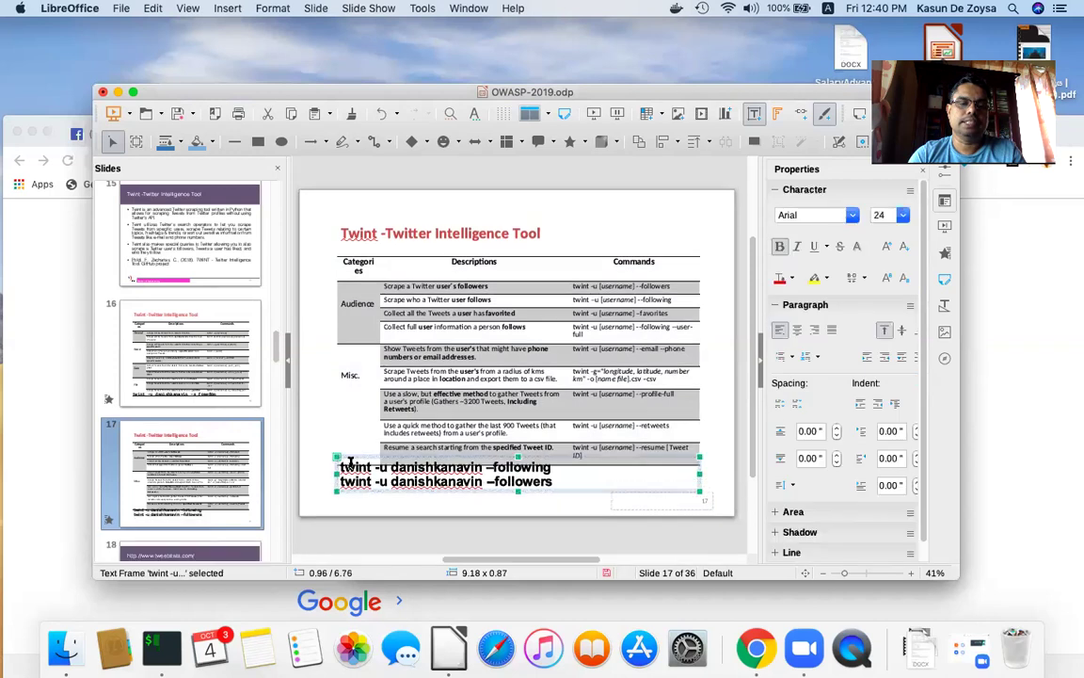
left_click(350, 463)
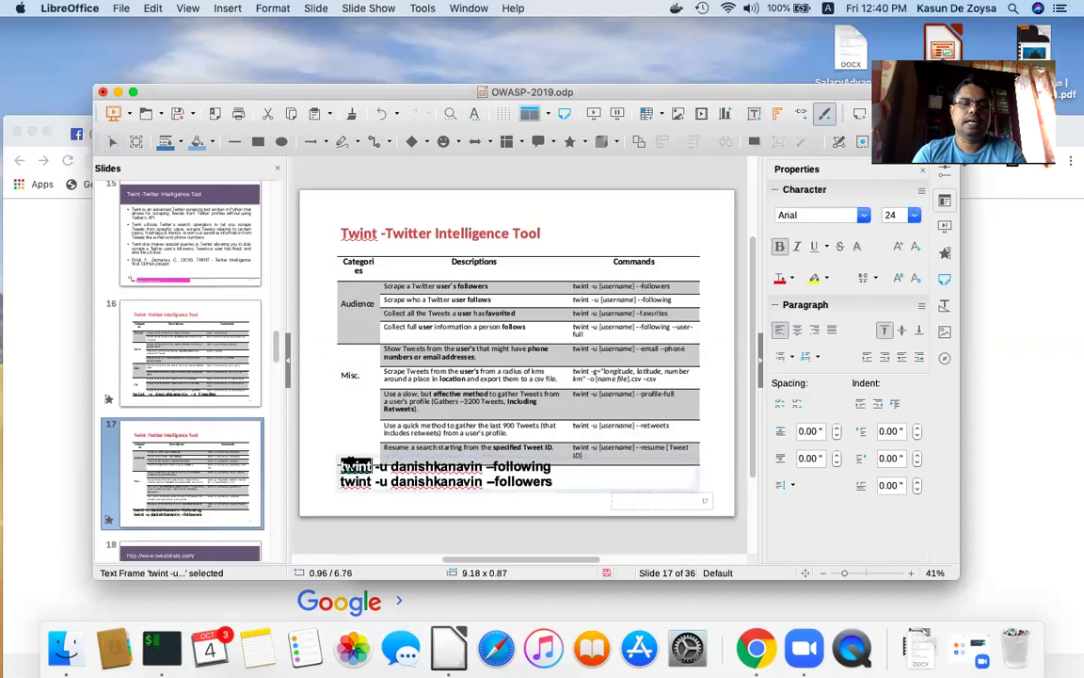
triple_click(350, 463)
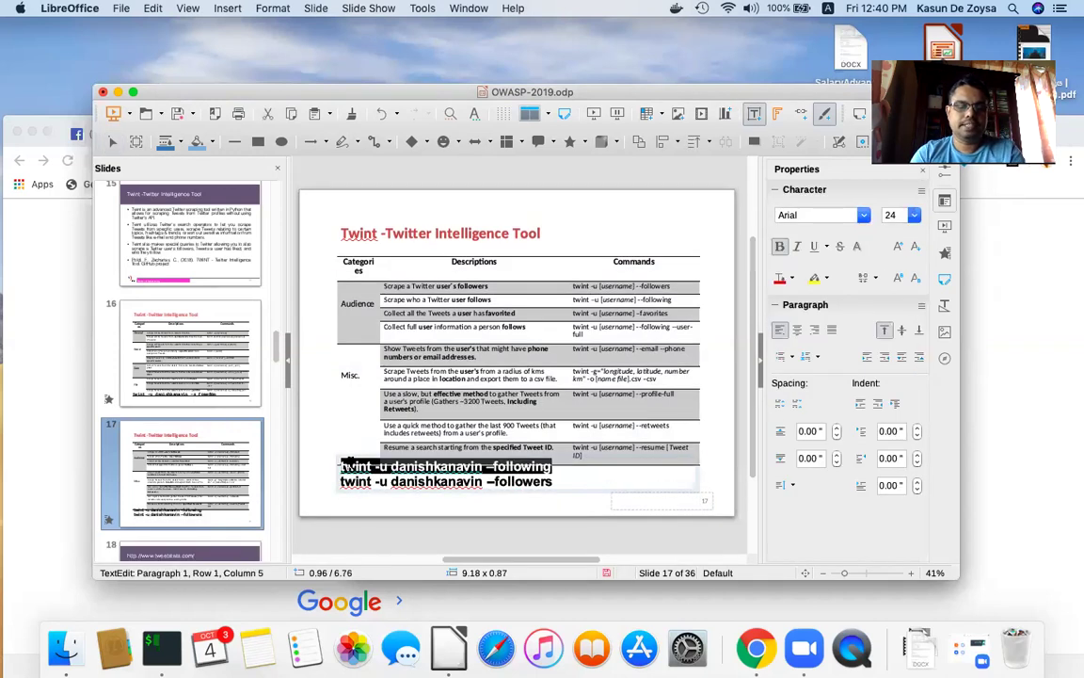
left_click(162, 648)
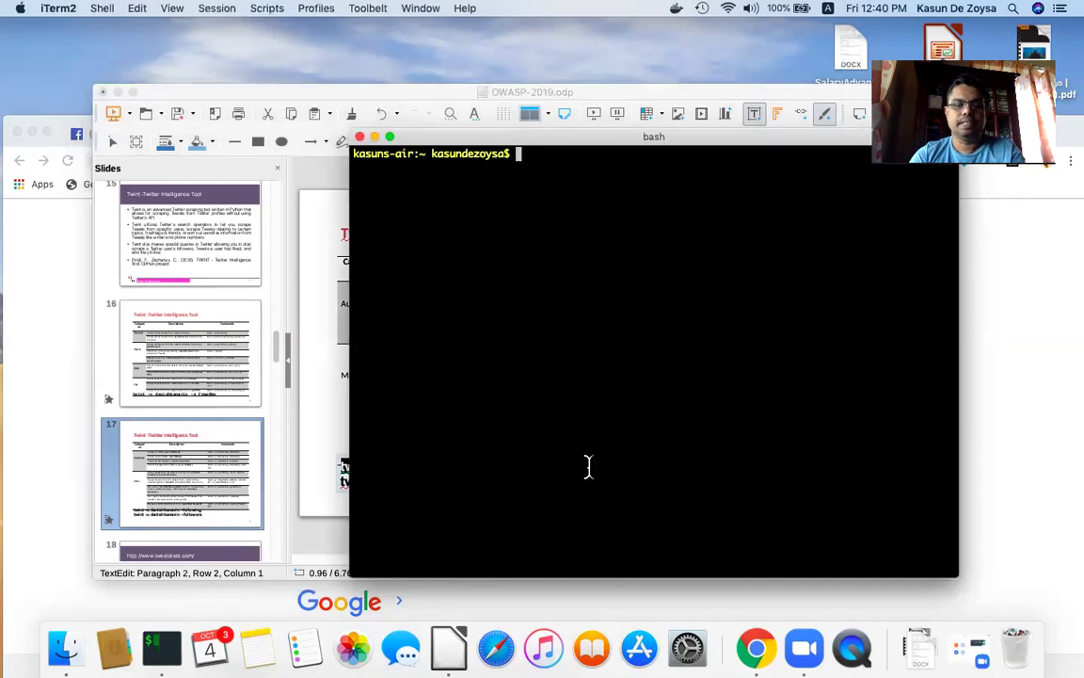
- Paste and rerun the twint following command, then recall it and move to the option's dash
key("super+v")
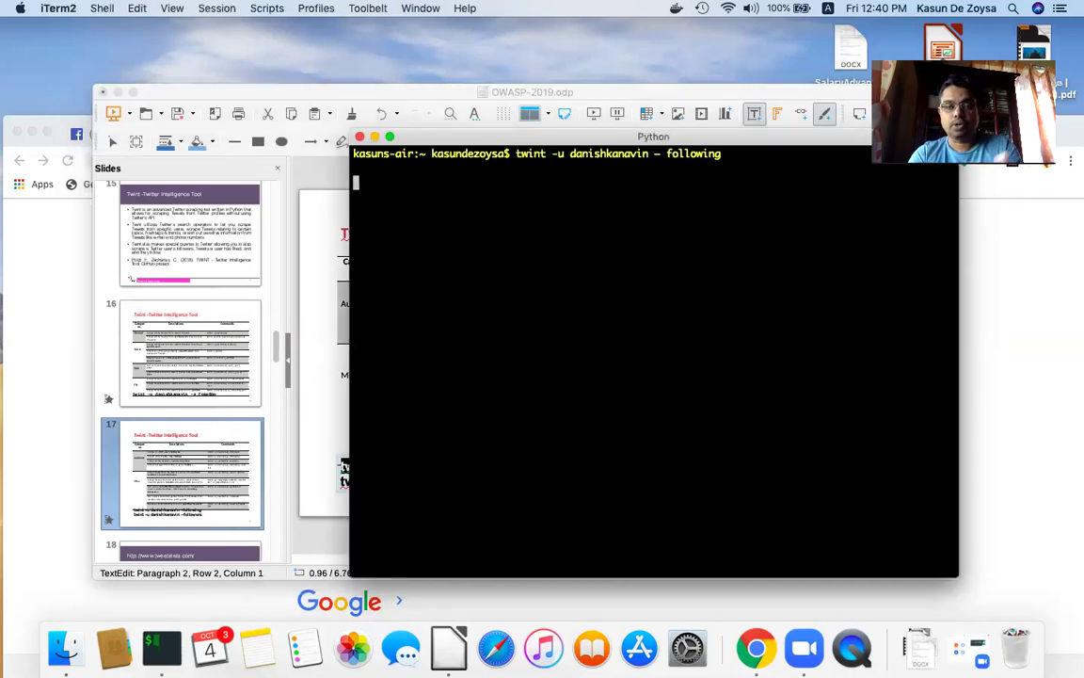
key("Up")
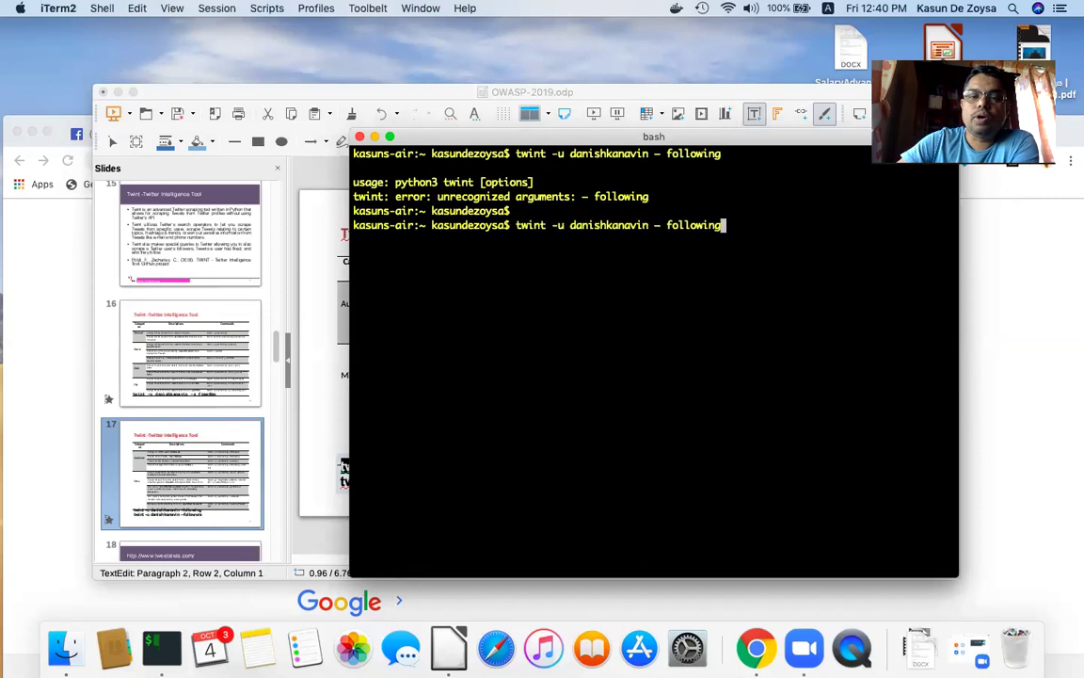
key("Return")
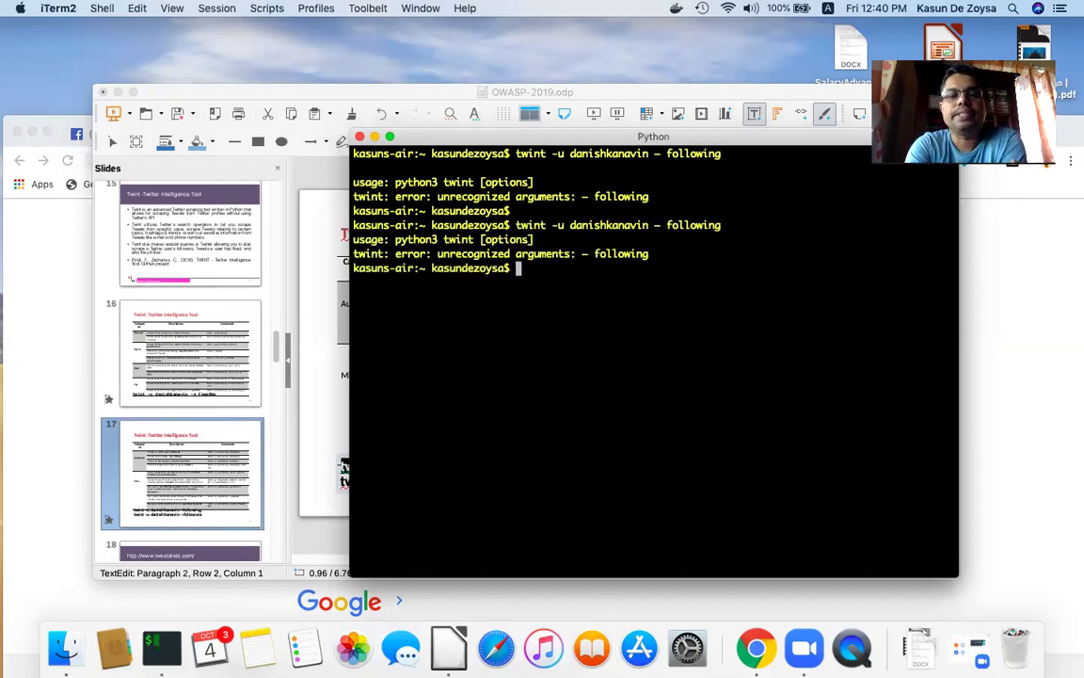
key("Up")
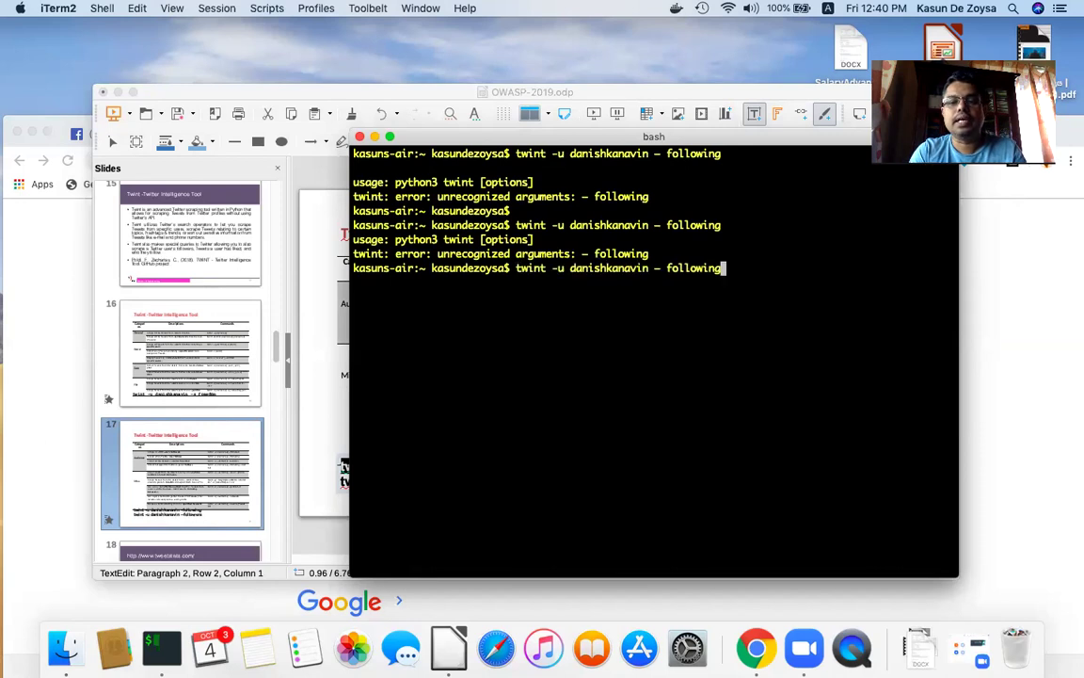
key("Left")
key("Left")
key("Left")
key("Left")
key("Left")
key("Left")
key("Left")
key("Left")
key("Left")
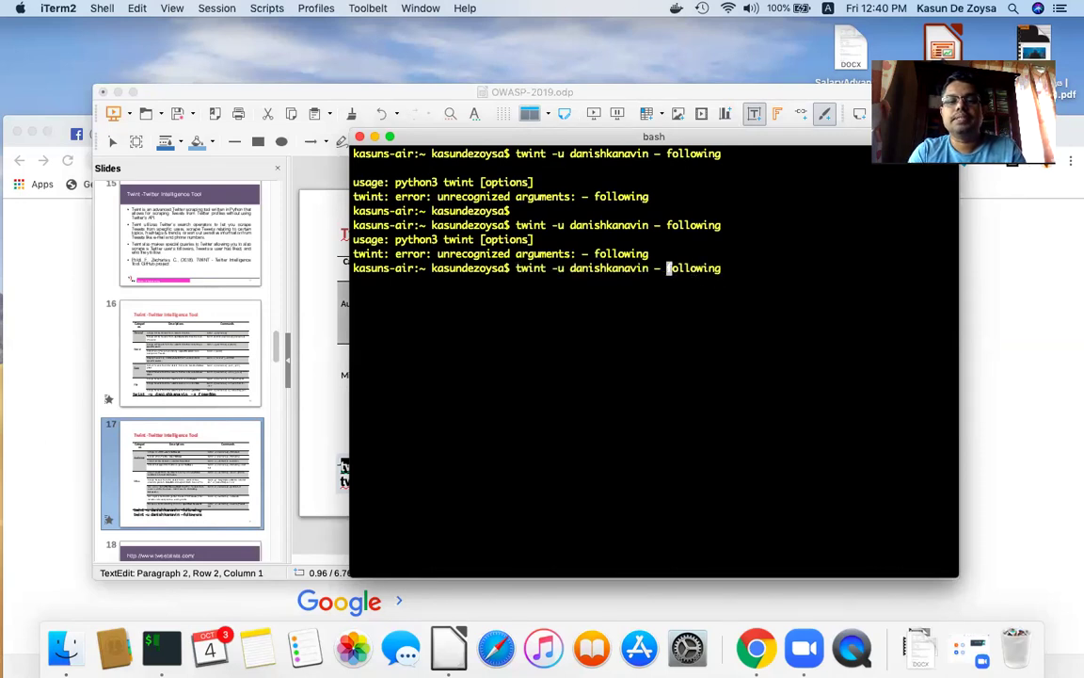
key("BackSpace")
key("Right")
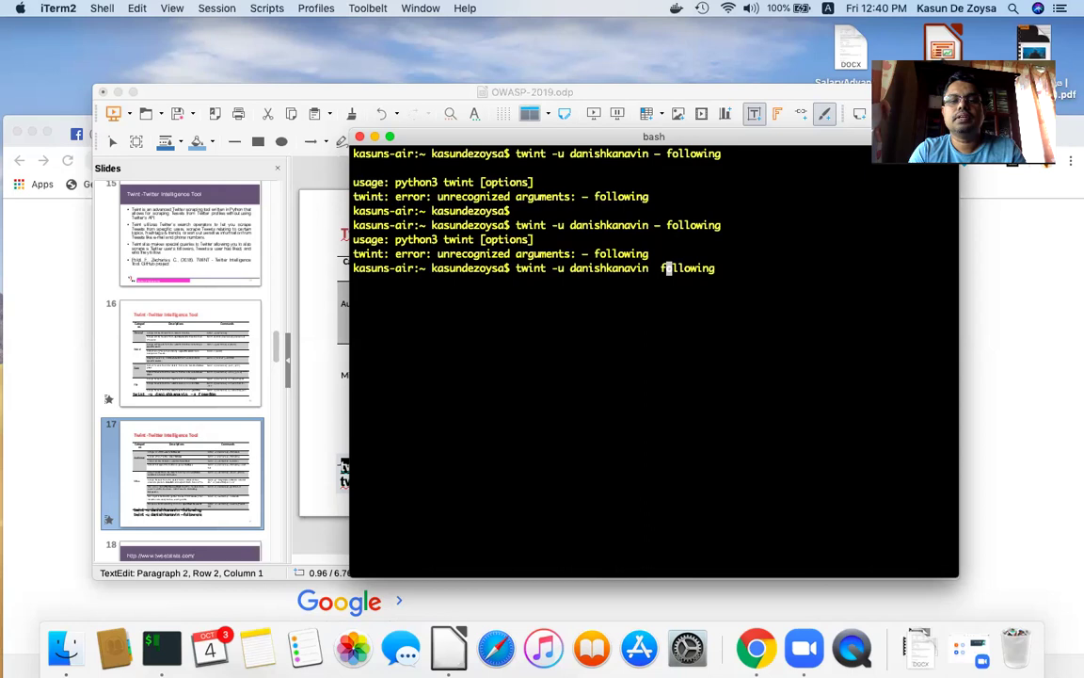
key("Left")
key("Left")
key("Left")
key("Left")
key("Left")
key("Left")
key("Left")
key("Left")
key("Left")
key("Left")
key("Left")
key("Left")
key("Left")
key("Left")
key("Left")
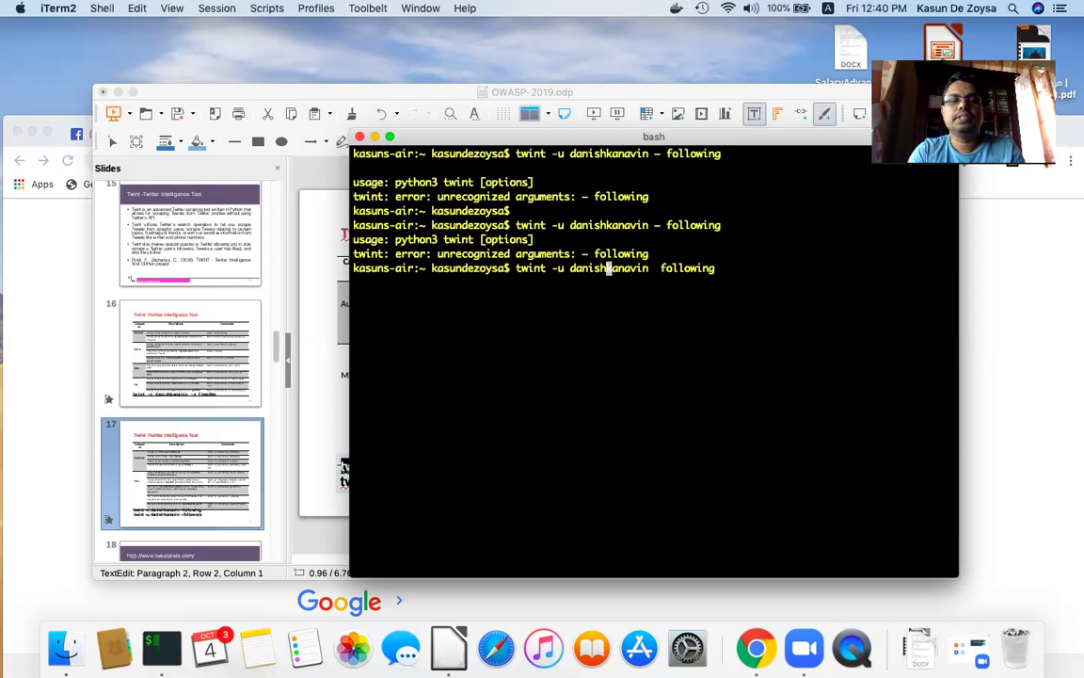
key("Left")
key("Left")
key("Left")
key("Left")
key("Left")
key("Left")
key("Left")
key("Left")
key("Right")
key("Right")
key("Right")
key("Right")
key("Right")
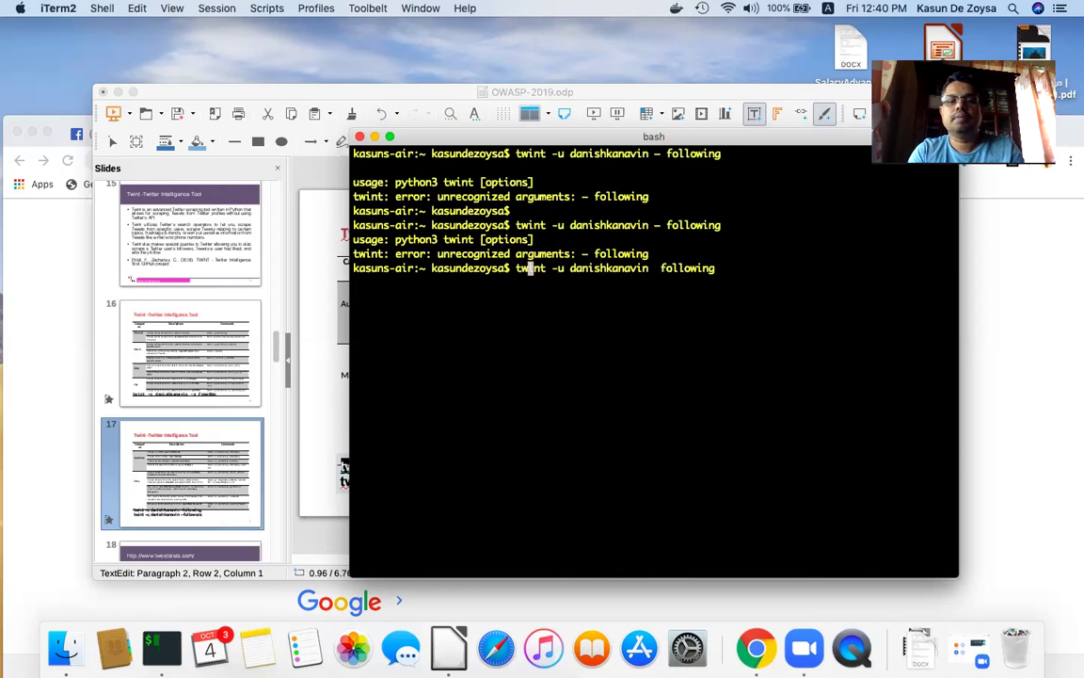
key("Right")
key("Right")
key("Right")
key("Right")
key("Right")
key("Right")
key("Right")
key("Right")
key("Right")
key("Right")
key("Right")
key("Right")
key("Right")
key("Right")
key("Right")
key("Right")
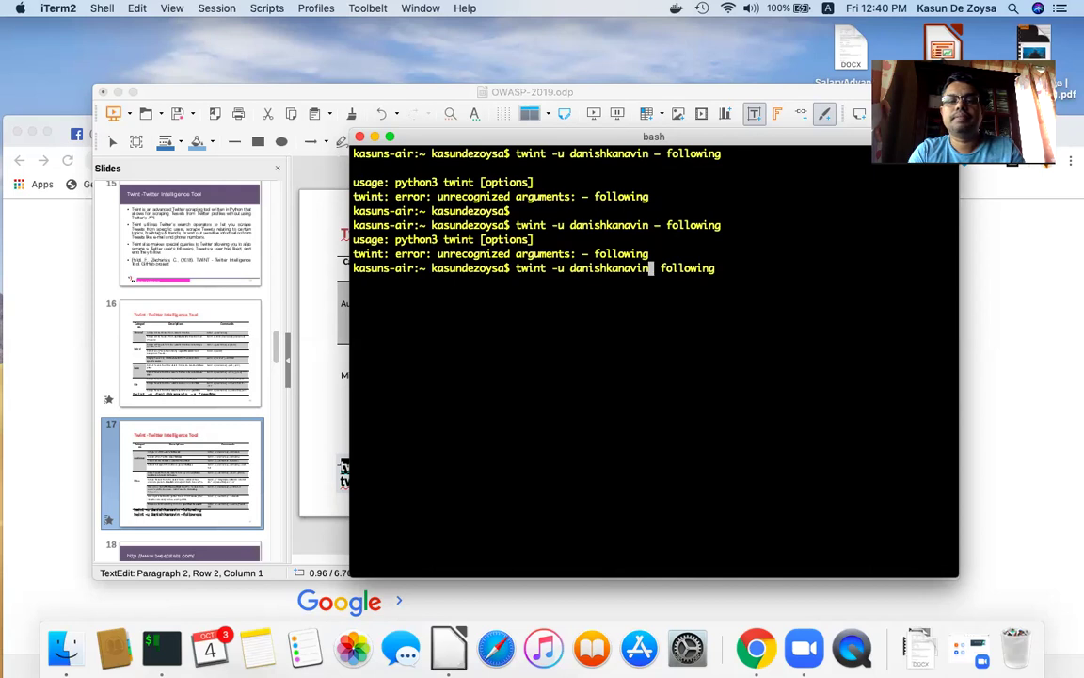
- Rerun the command with a single-hyphen -following option, then retry it as -followings
left_click(303, 455)
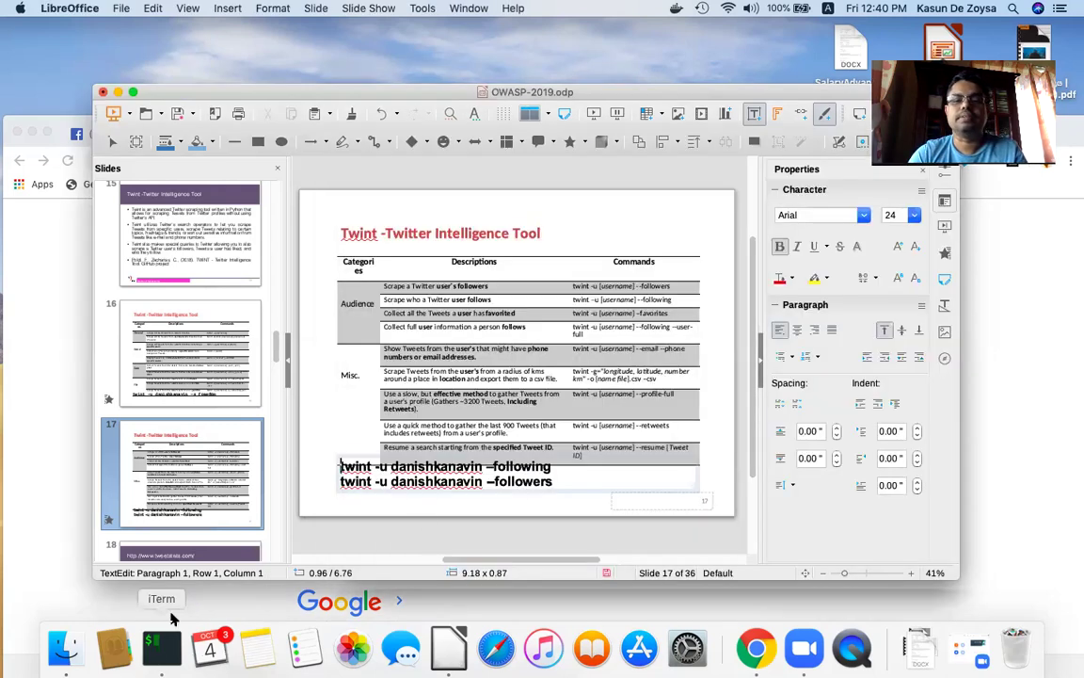
left_click(162, 648)
key("BackSpace")
key("BackSpace")
type("-")
key("Return")
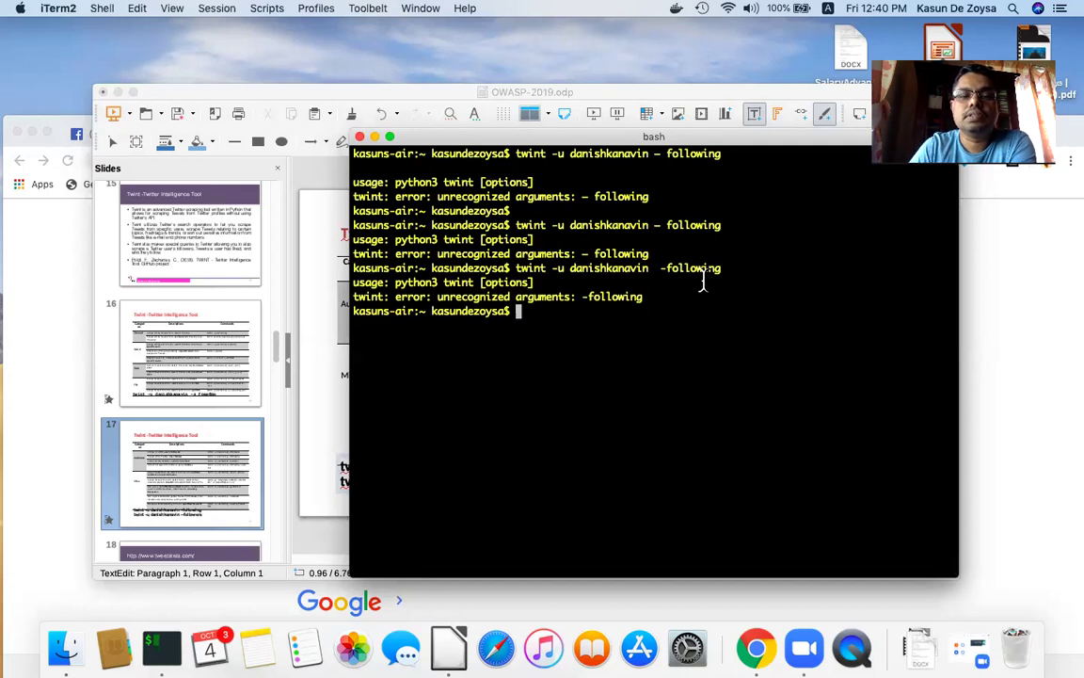
type("twint -u danishkanavin -following")
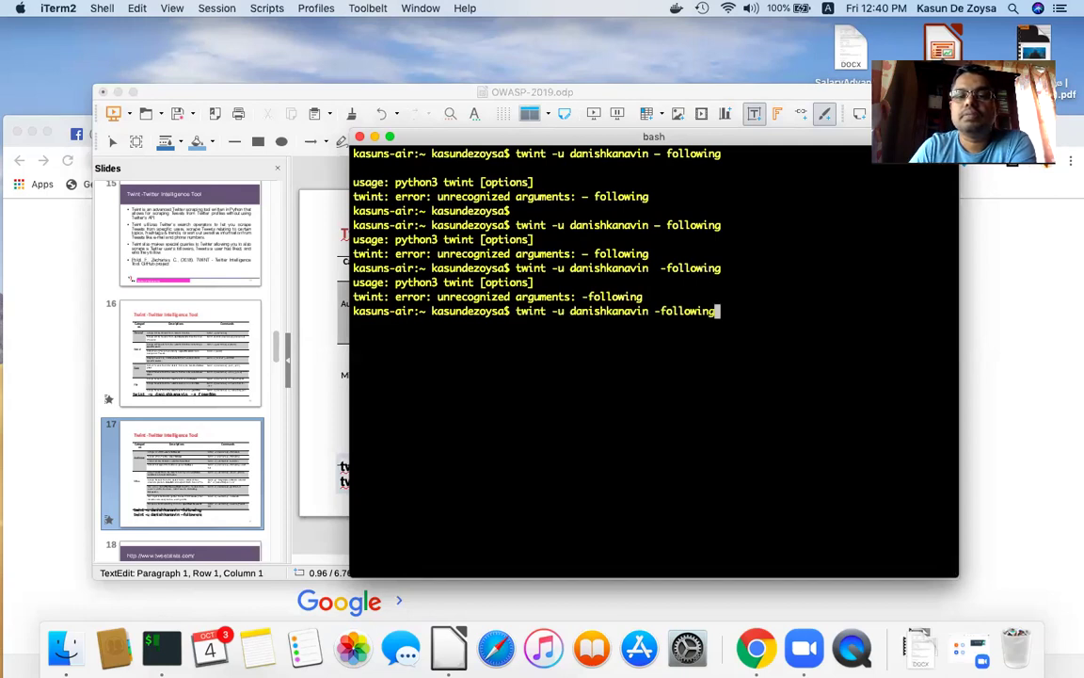
type("s")
key("Return")
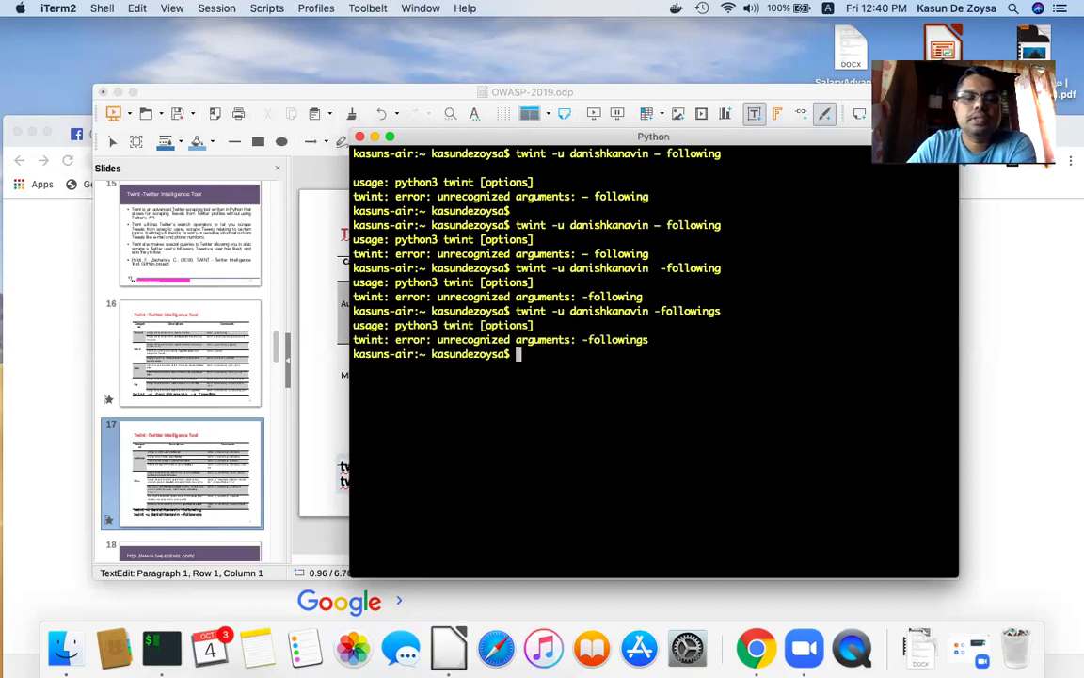
- Copy slide 17's first twint following command afresh and paste it at the iTerm2 prompt
left_click(275, 364)
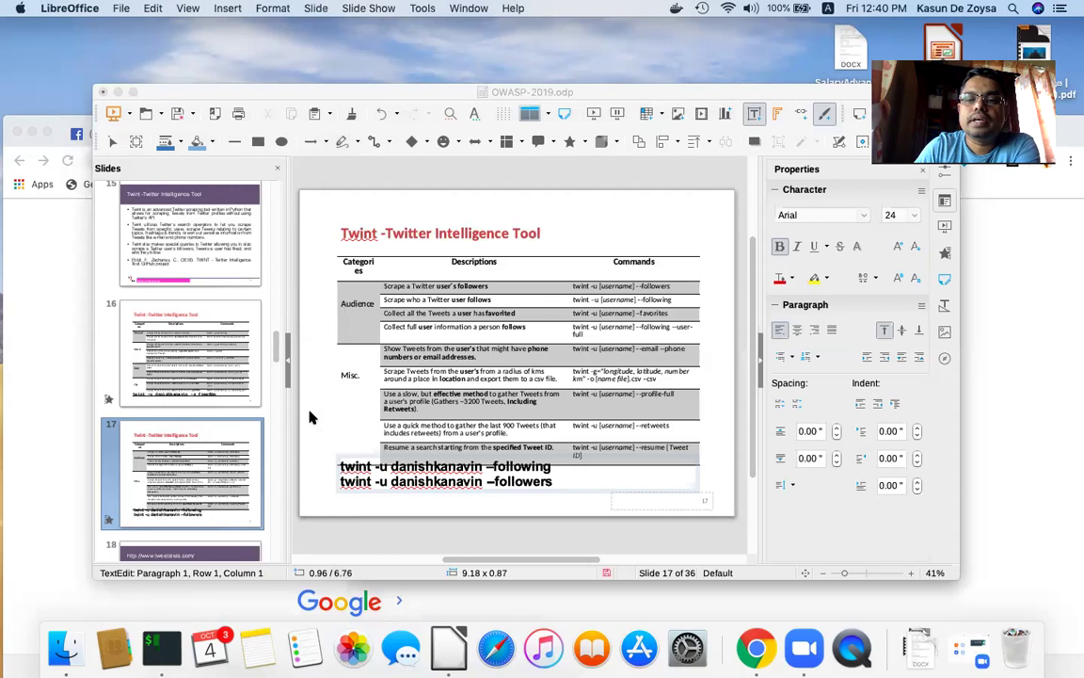
left_click(556, 481)
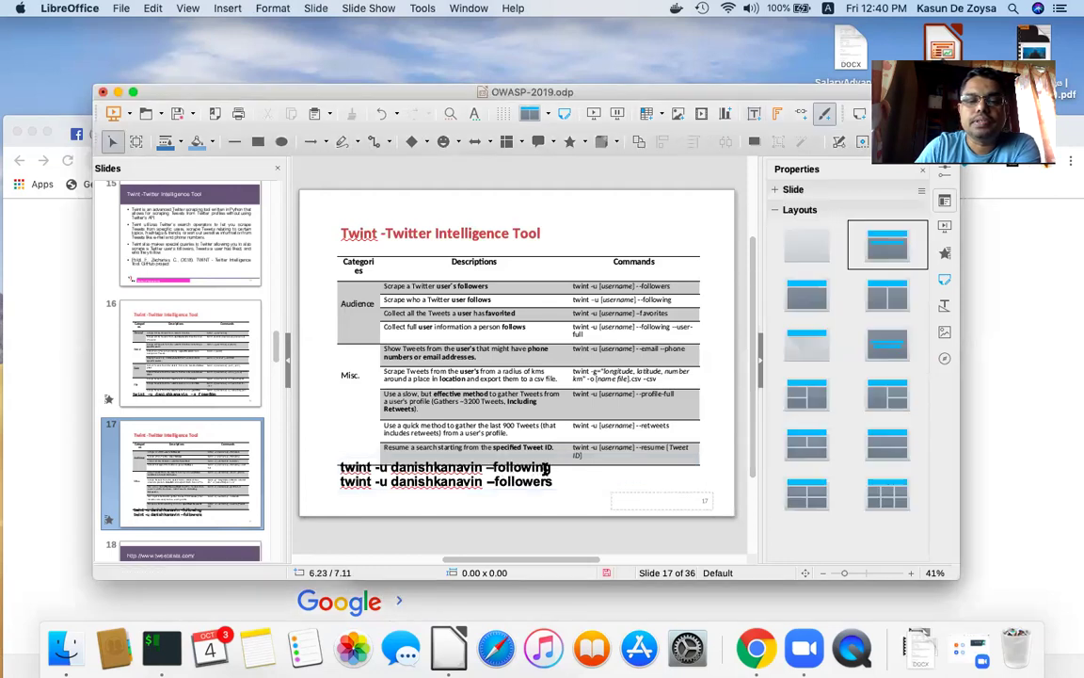
double_click(545, 468)
left_click(550, 469)
left_click_drag(550, 468, 322, 450)
key("super+c")
key("super+Tab")
key("super+v")
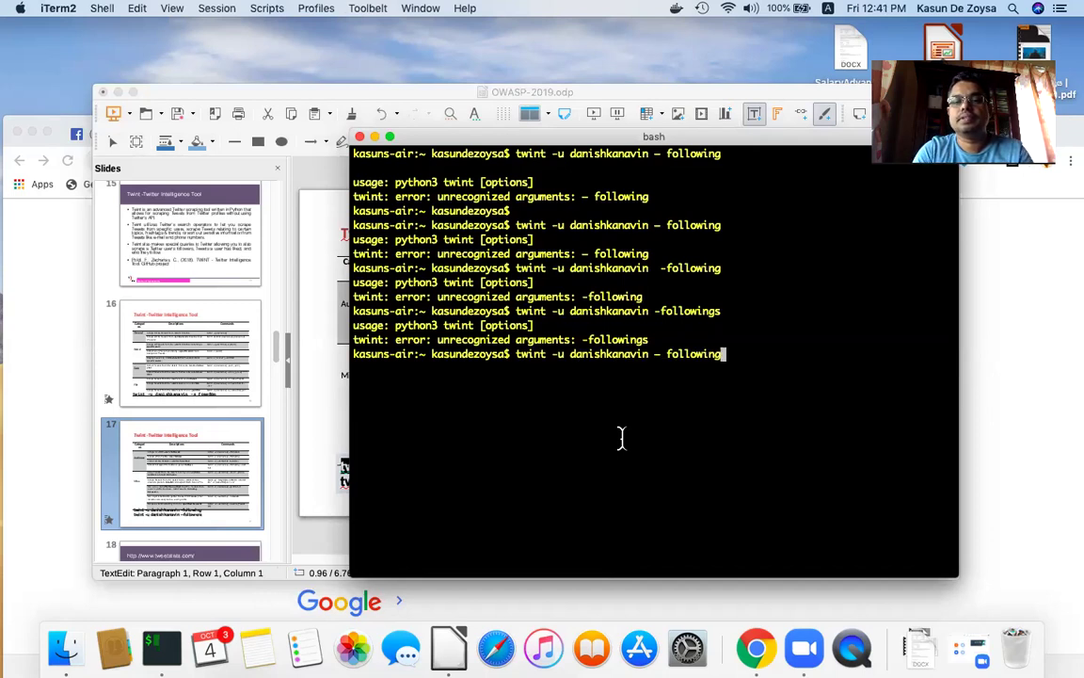
- Run the pasted twint following command and review its error output
key("Left")
key("Left")
key("Left")
key("Left")
key("Left")
key("Left")
key("Left")
key("Left")
key("Left")
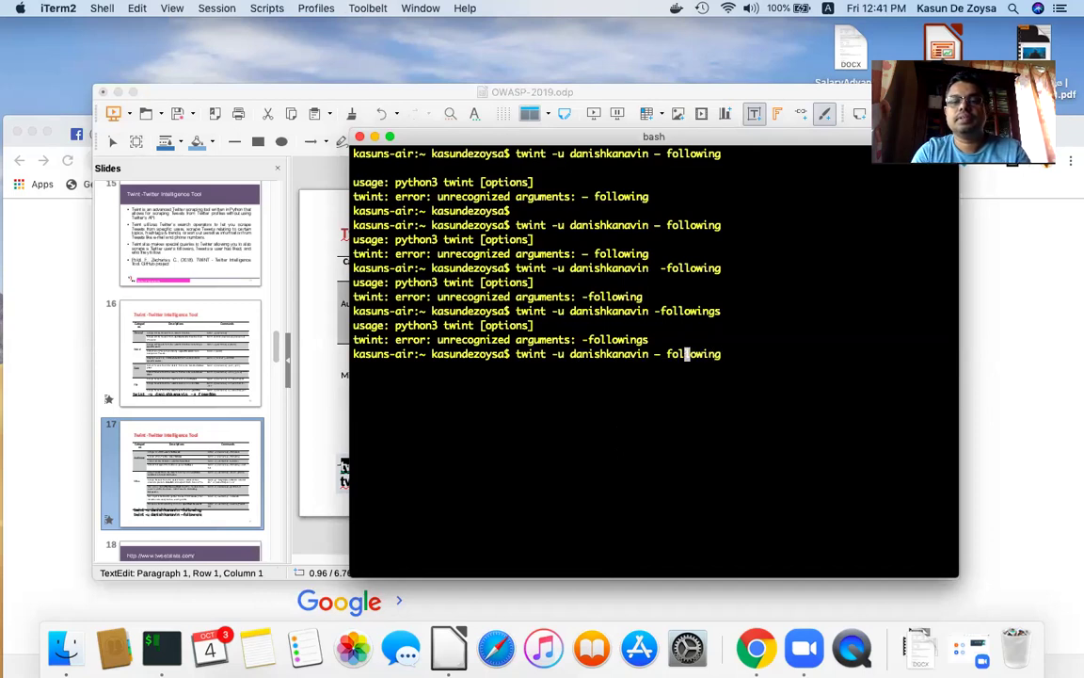
key("Return")
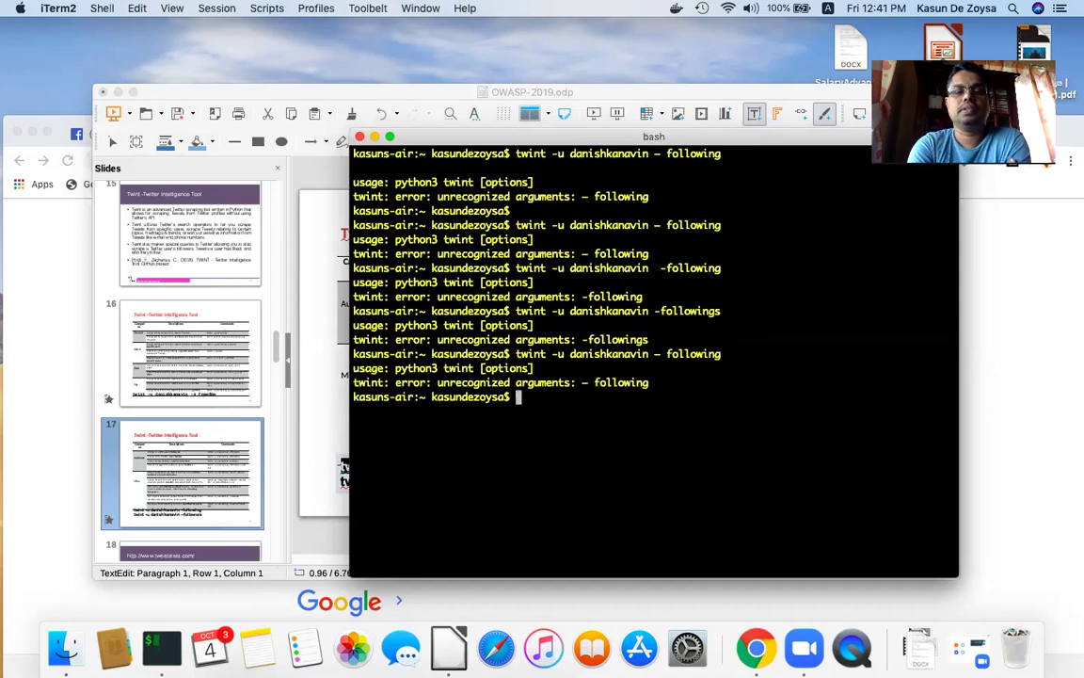
scroll(653, 358, "up", 3)
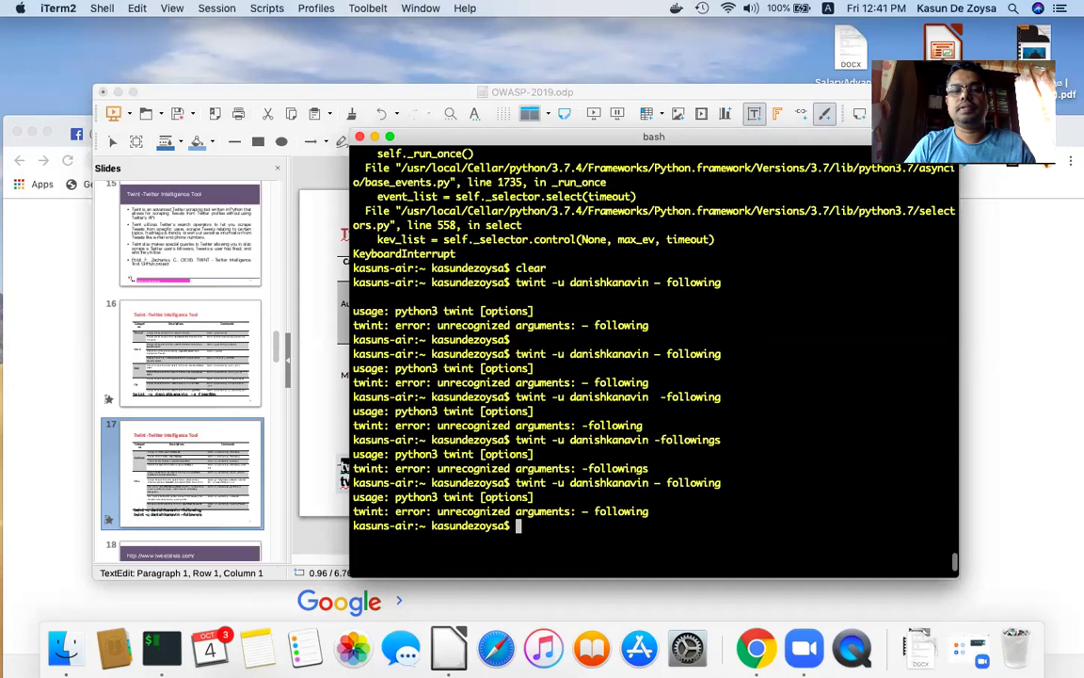
scroll(654, 358, "down", 3)
- Recall the command, replace the en dash with '--' and run it as --following
key("Up")
key("Up")
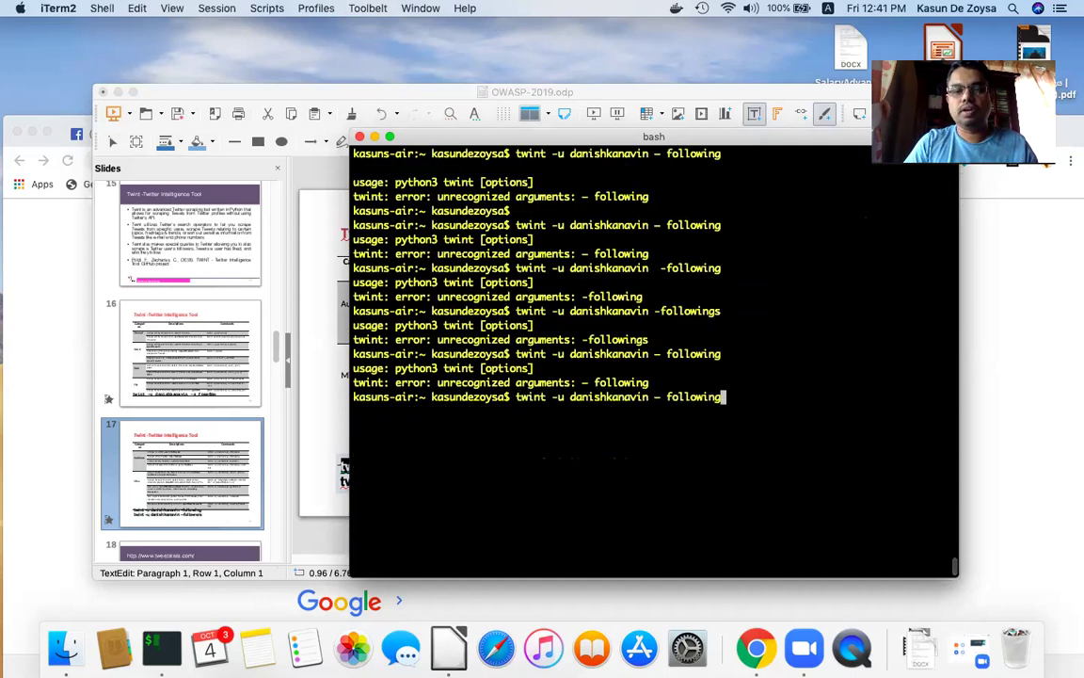
key("Up")
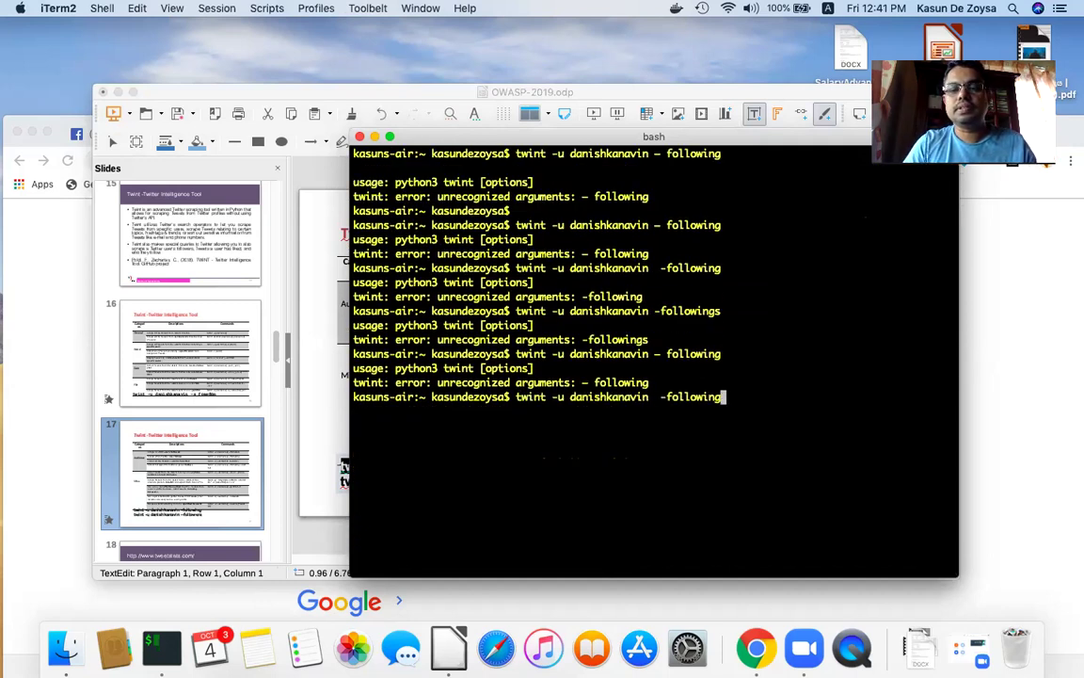
key("Up")
key("Up")
key("Up")
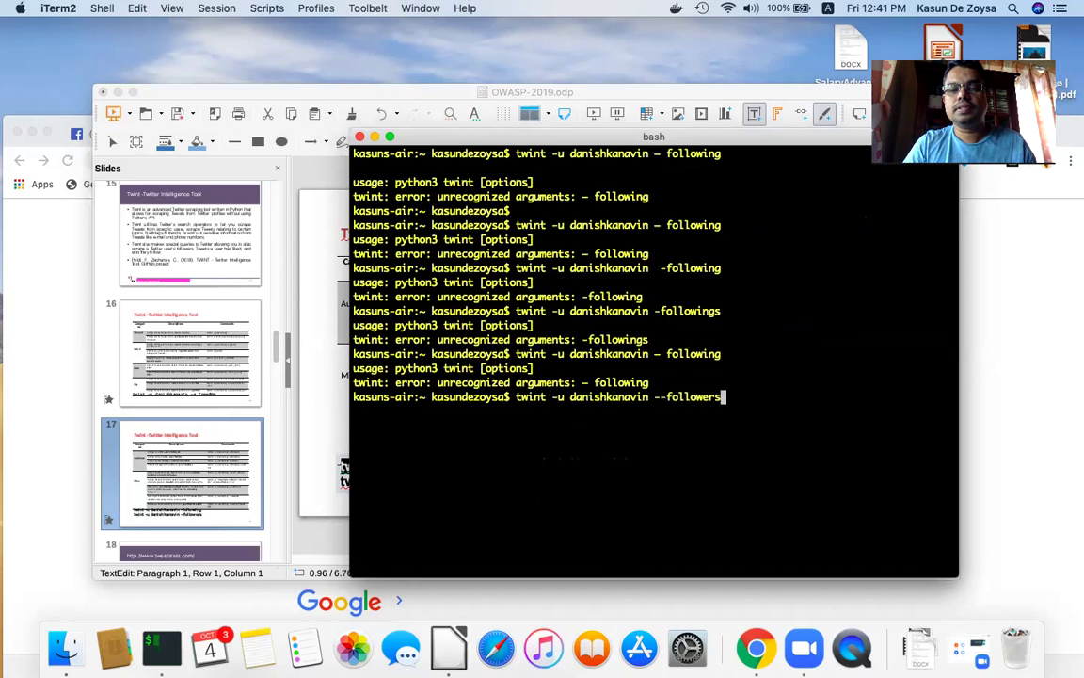
key("Down")
key("Down")
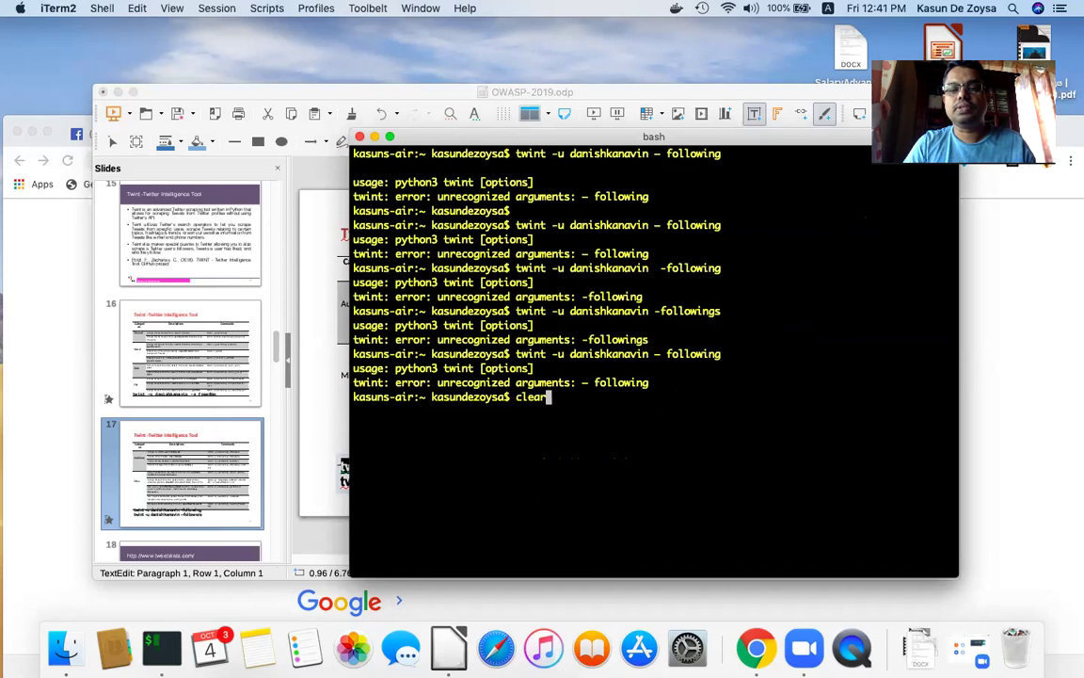
key("Left")
key("Left")
key("Left")
key("Left")
key("Left")
key("Left")
key("Left")
key("Left")
key("Left")
key("Left")
key("BackSpace")
type("--")
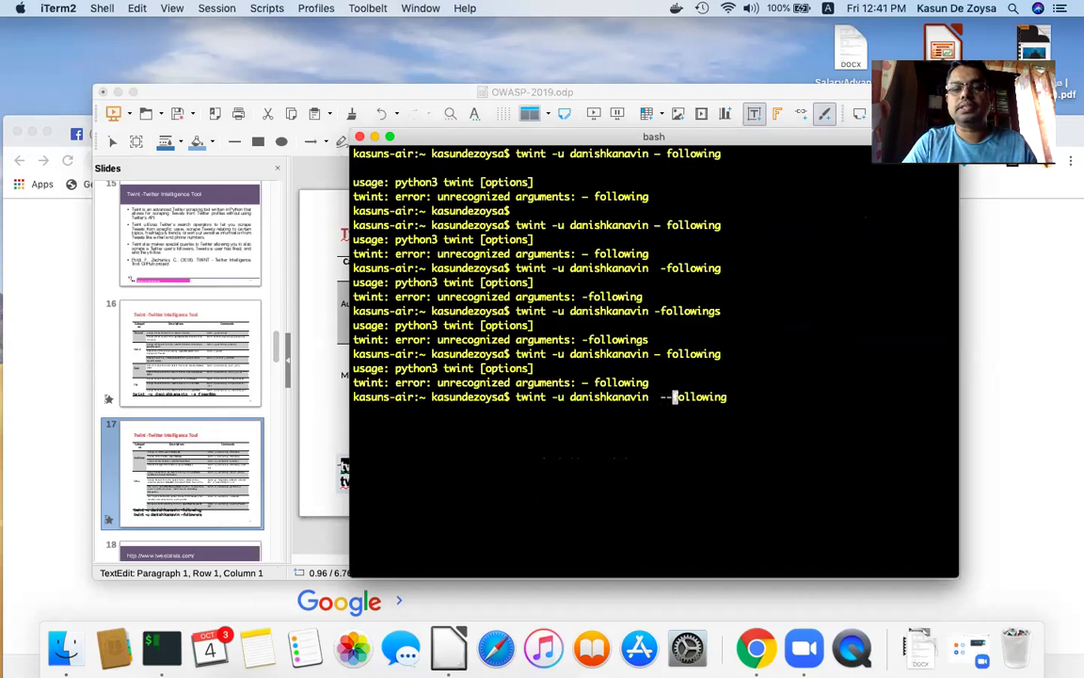
key("Return")
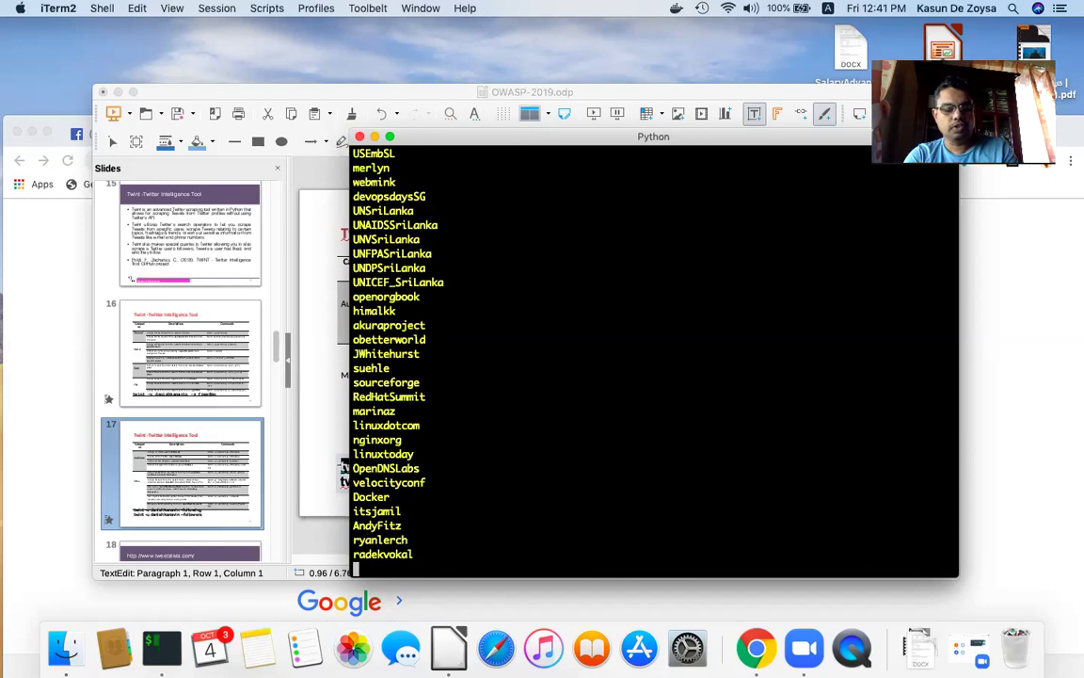
- Interrupt the followed-accounts listing with Ctrl+C and type clear to wipe the terminal
key("ctrl+c")
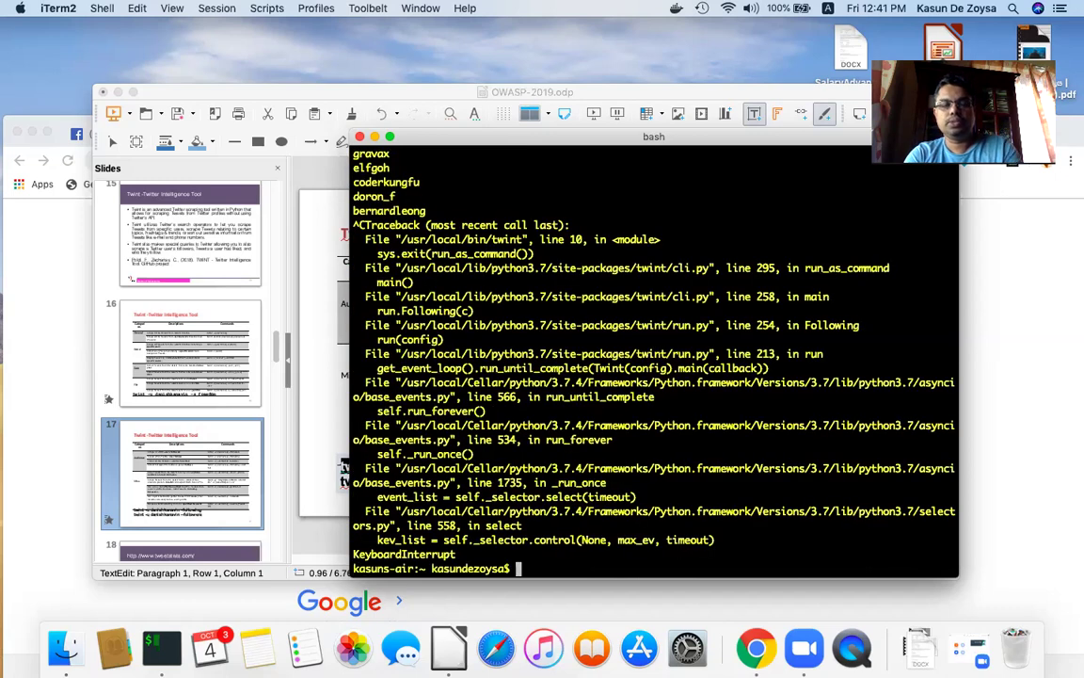
type("clear")
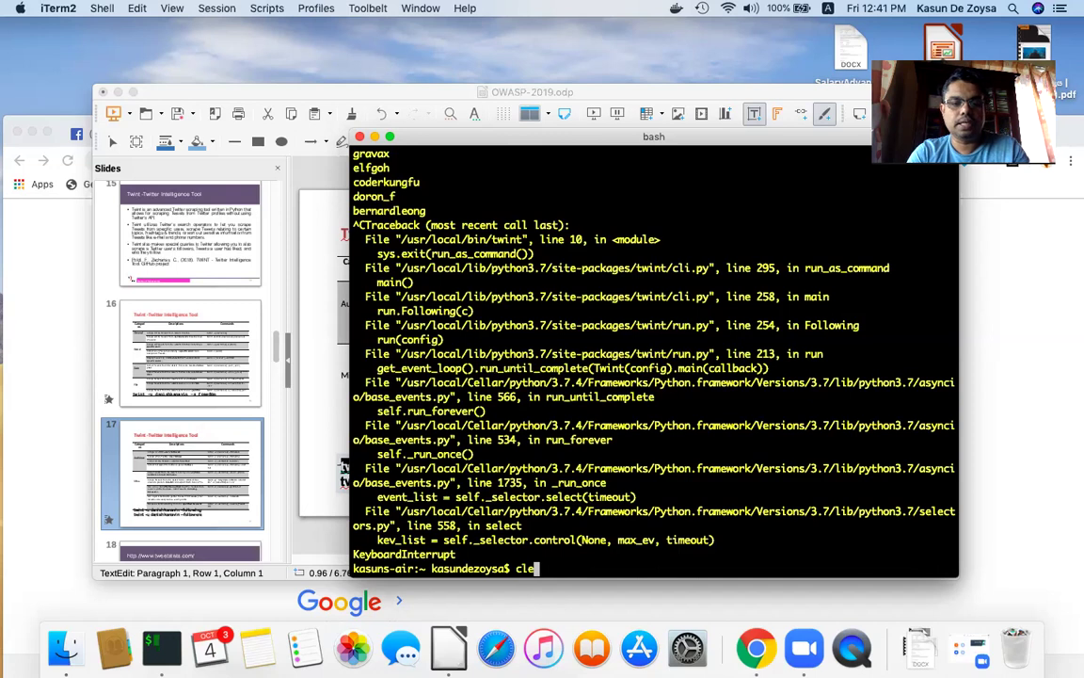
key("Return")
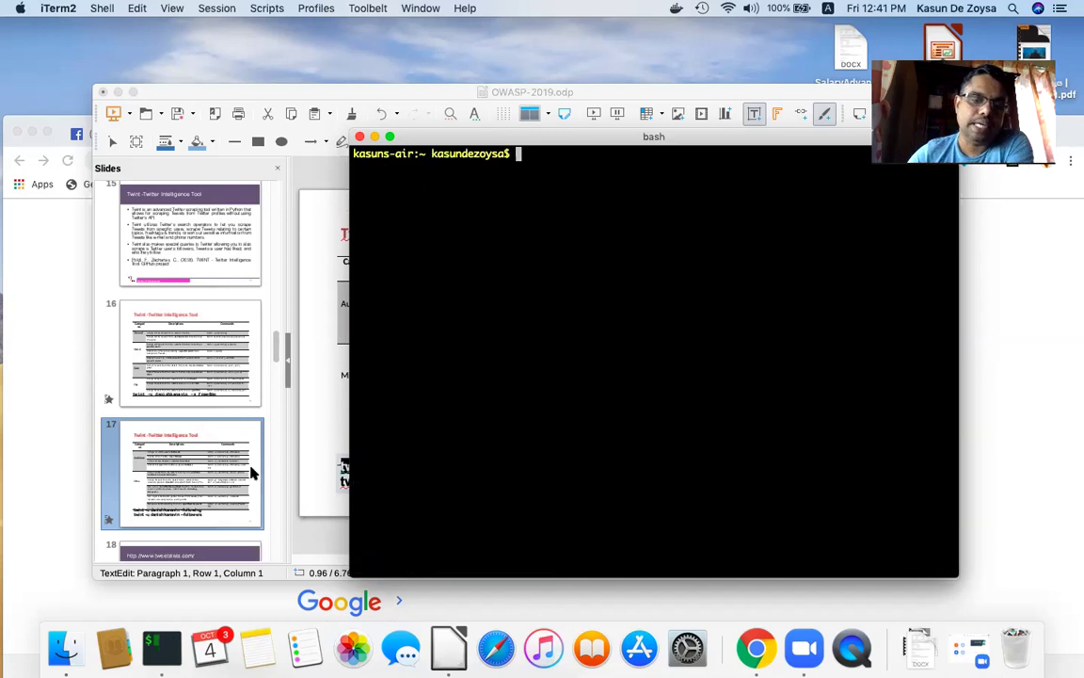
- Deselect the commands text box and start the slide show from current slide 17
left_click(218, 471)
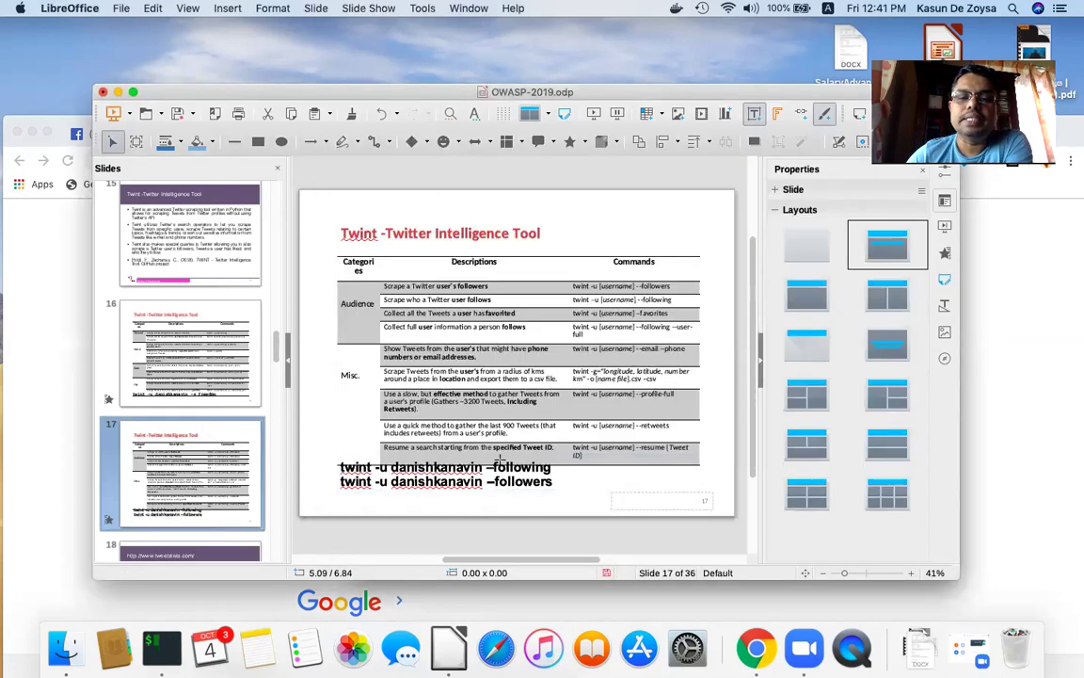
left_click(486, 468)
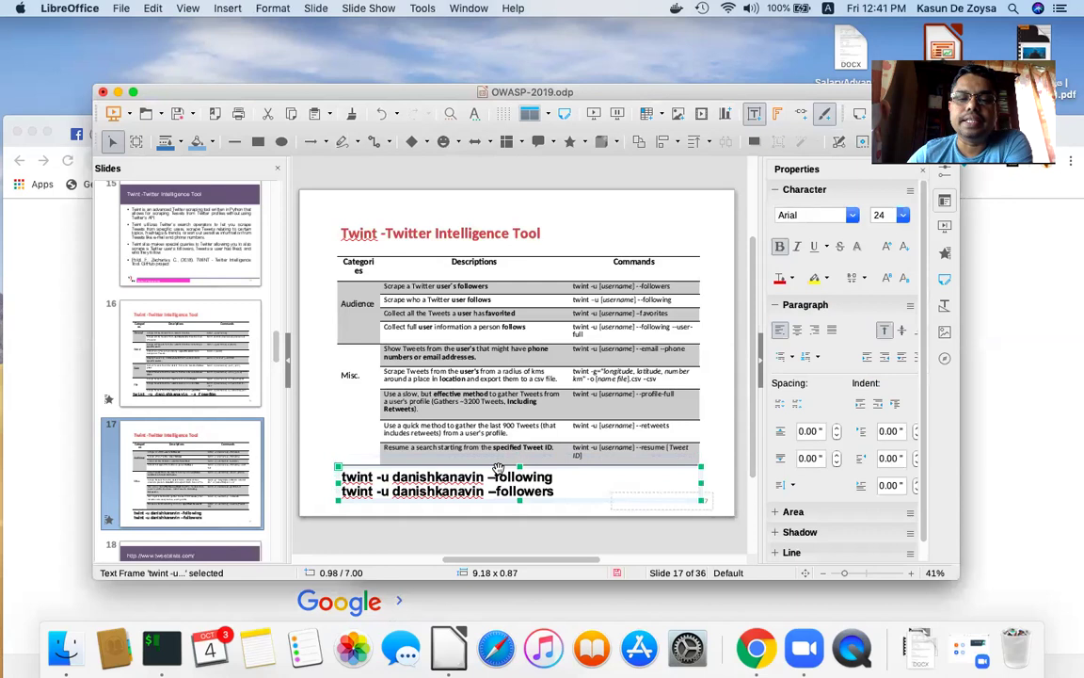
left_click(312, 447)
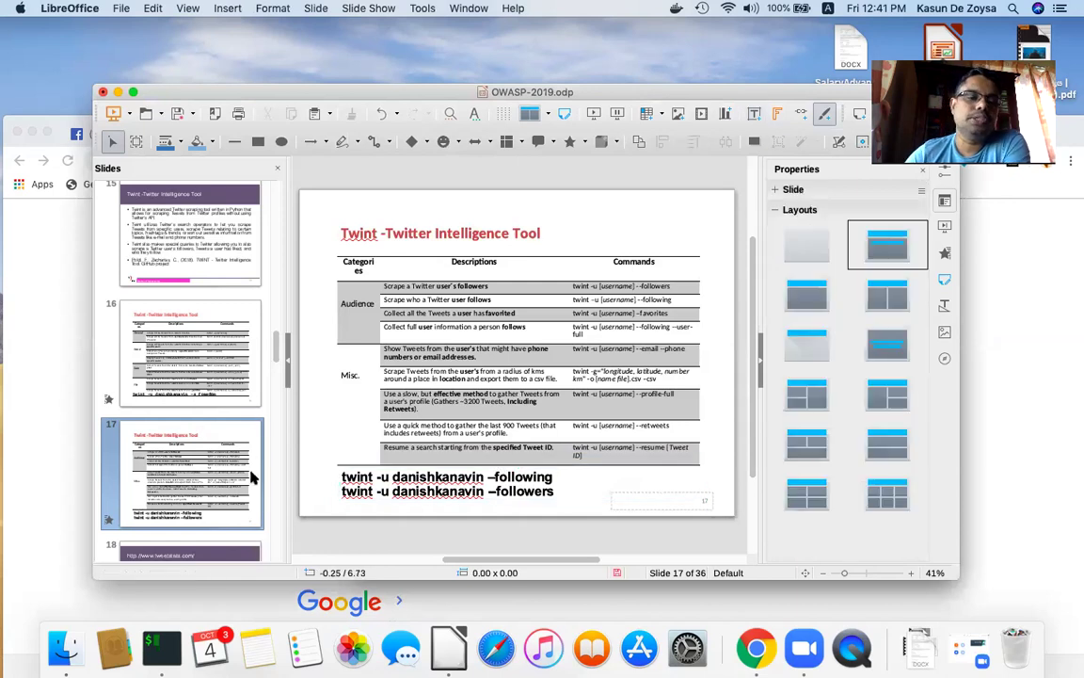
left_click(386, 9)
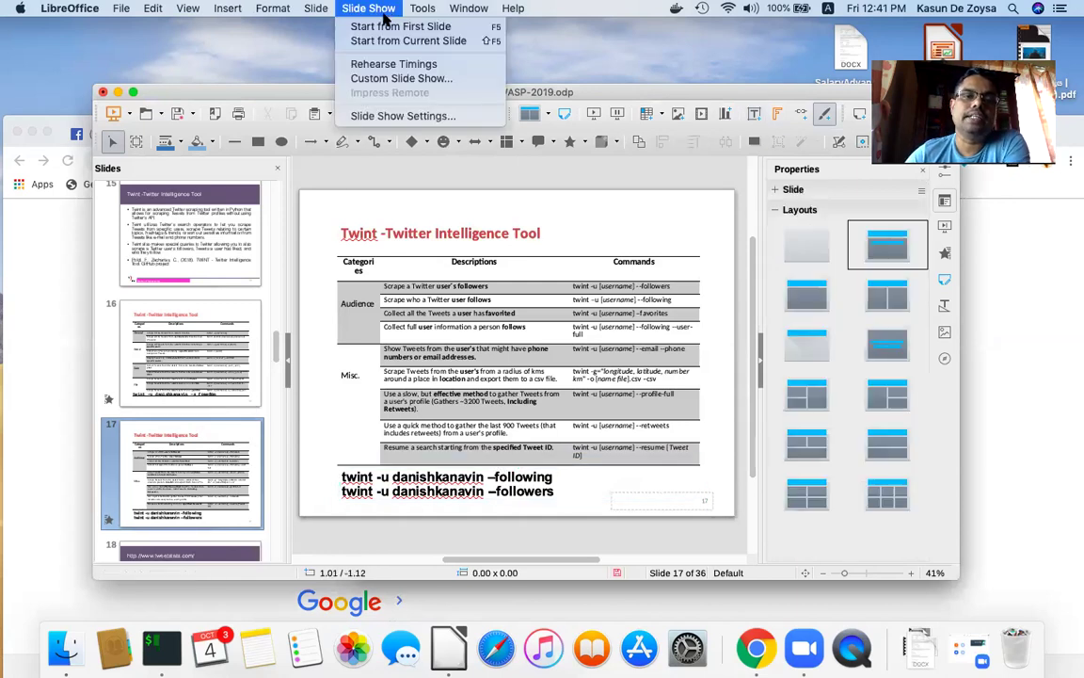
left_click(380, 41)
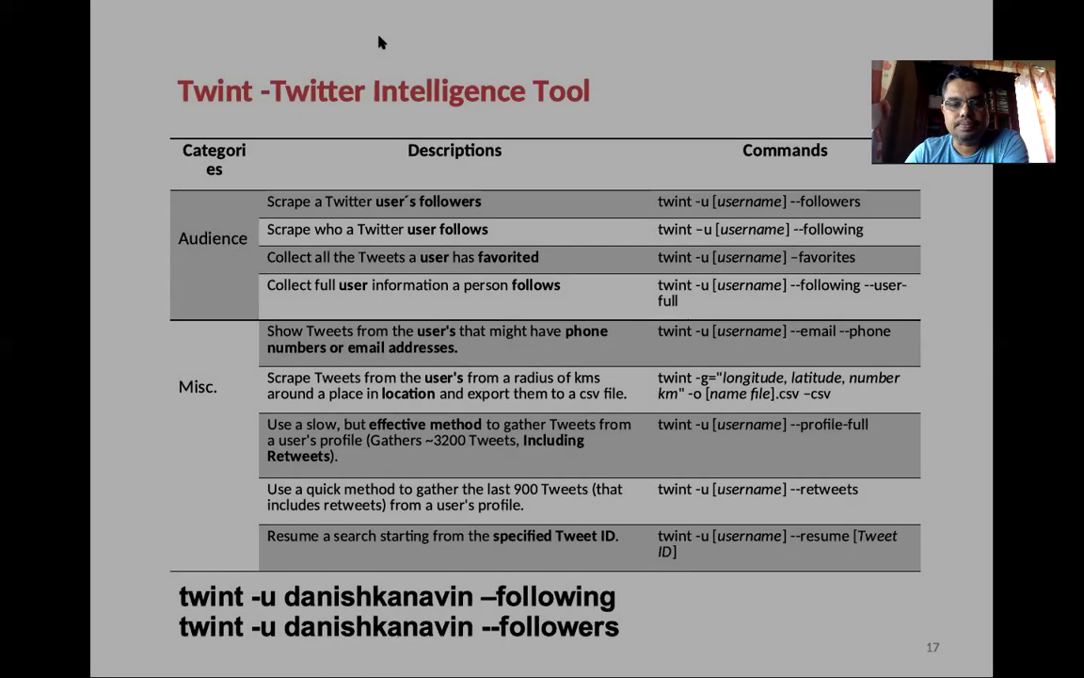
- Advance the slide show through TweetStats slide 18 to slide 19, 'Facebook Graph Search'
key("Right")
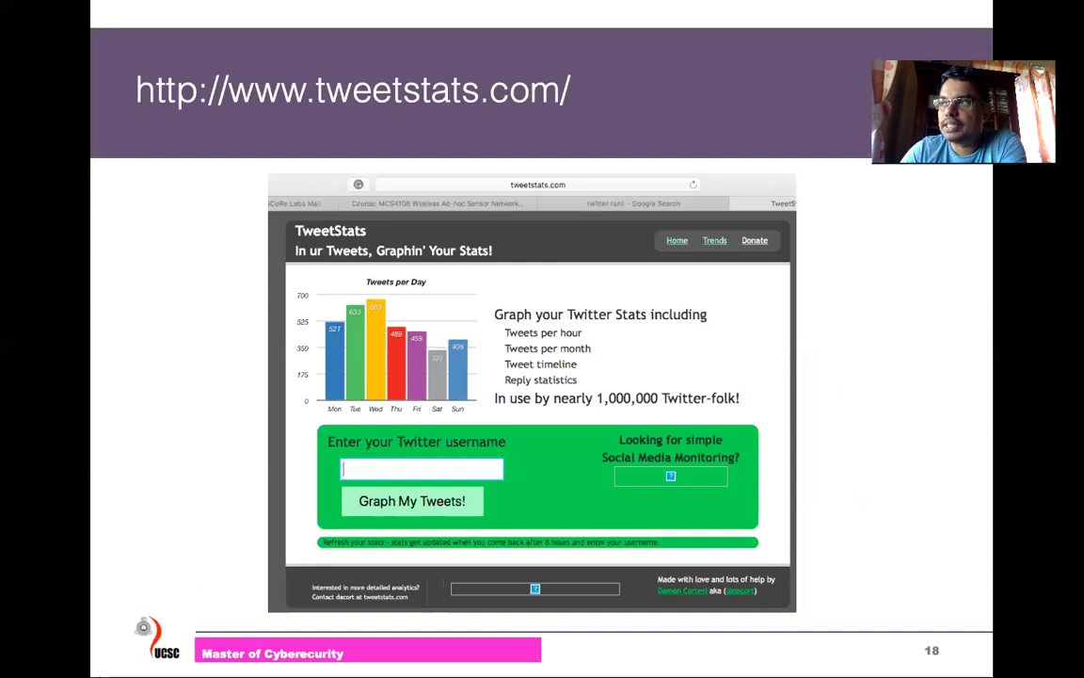
key("Right")
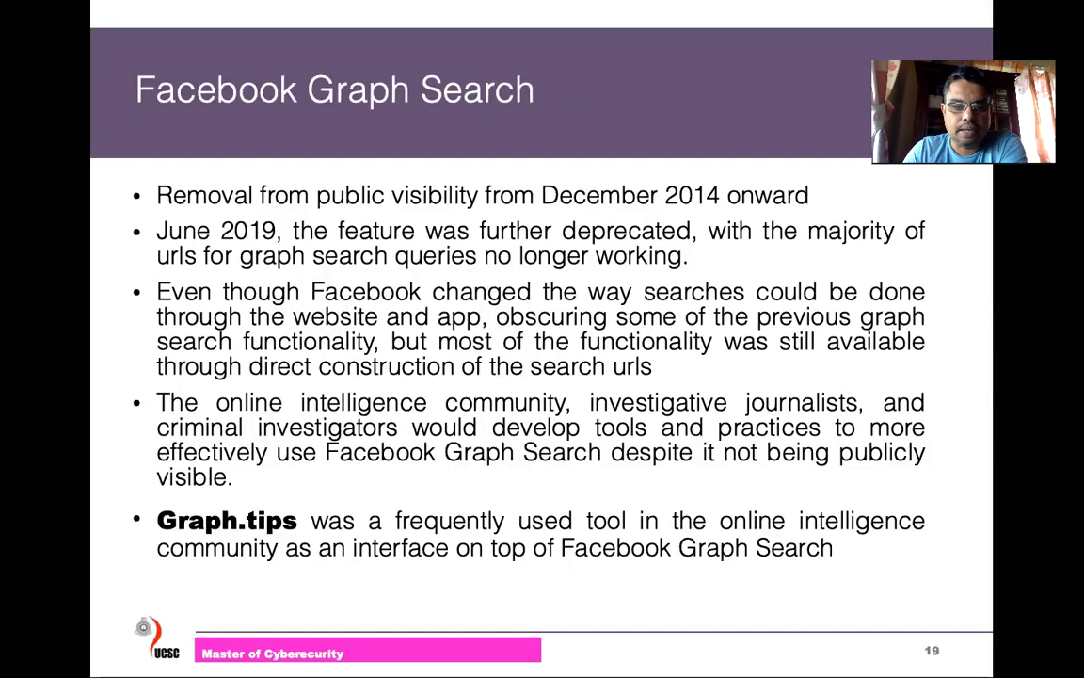
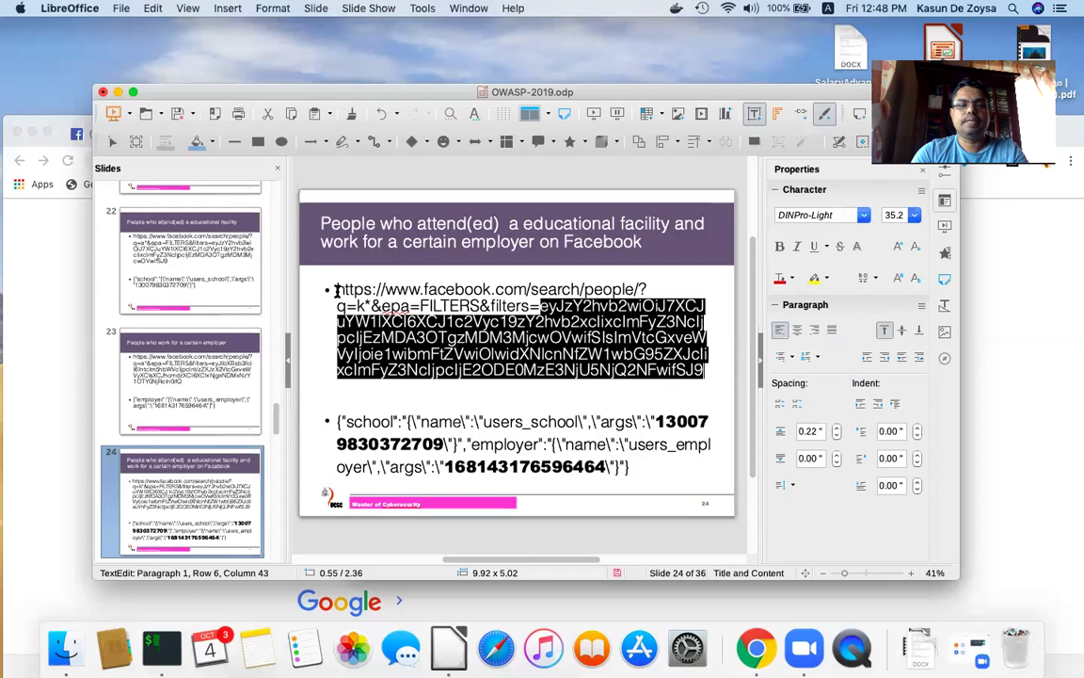
- Copy the Facebook people-search filter URL from slide 24, then bring Chrome forward
left_click_drag(336, 289, 713, 370)
key("super+c")
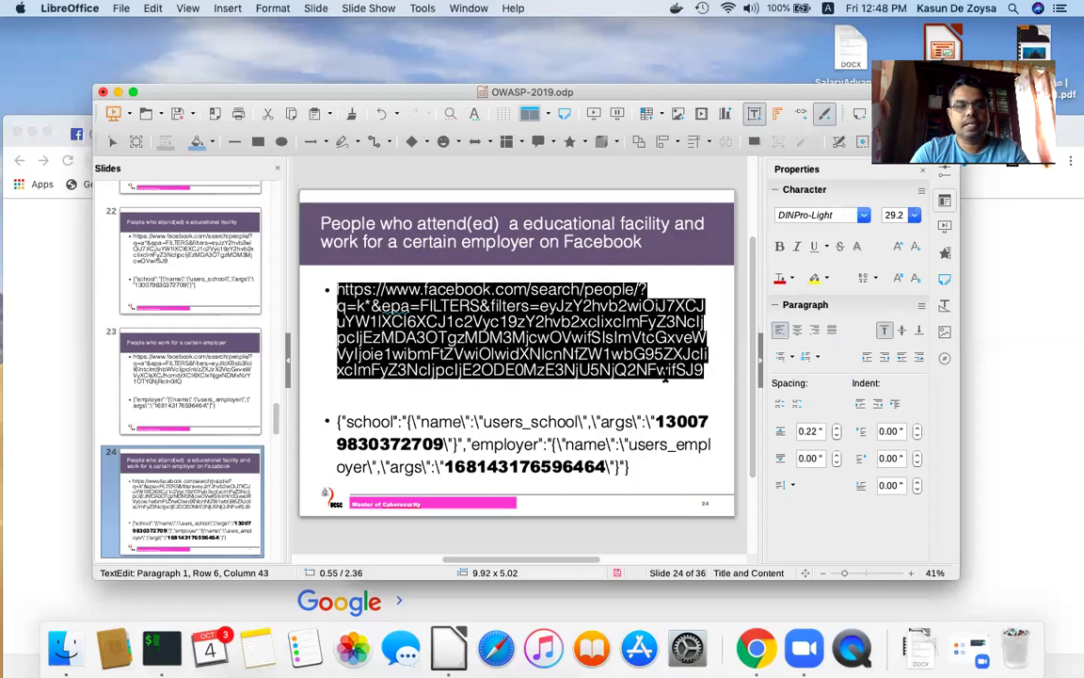
left_click(59, 352)
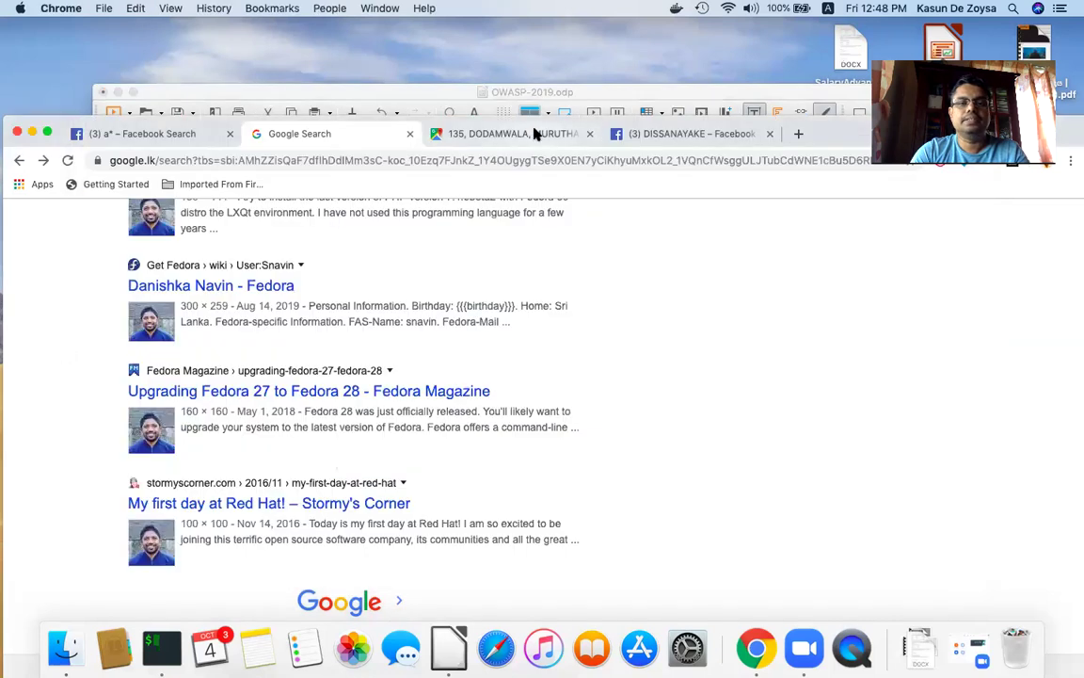
- Load the copied Facebook filter URL in the map tab to show the filtered k* people search
left_click(537, 131)
left_click(455, 160)
key("super+v")
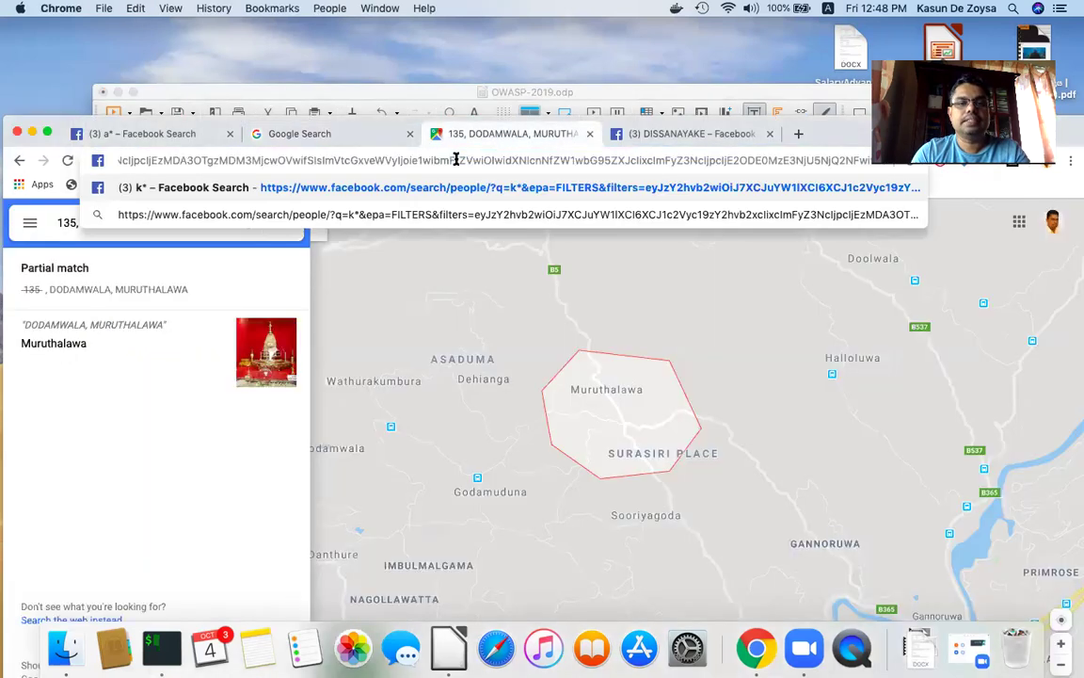
key("Return")
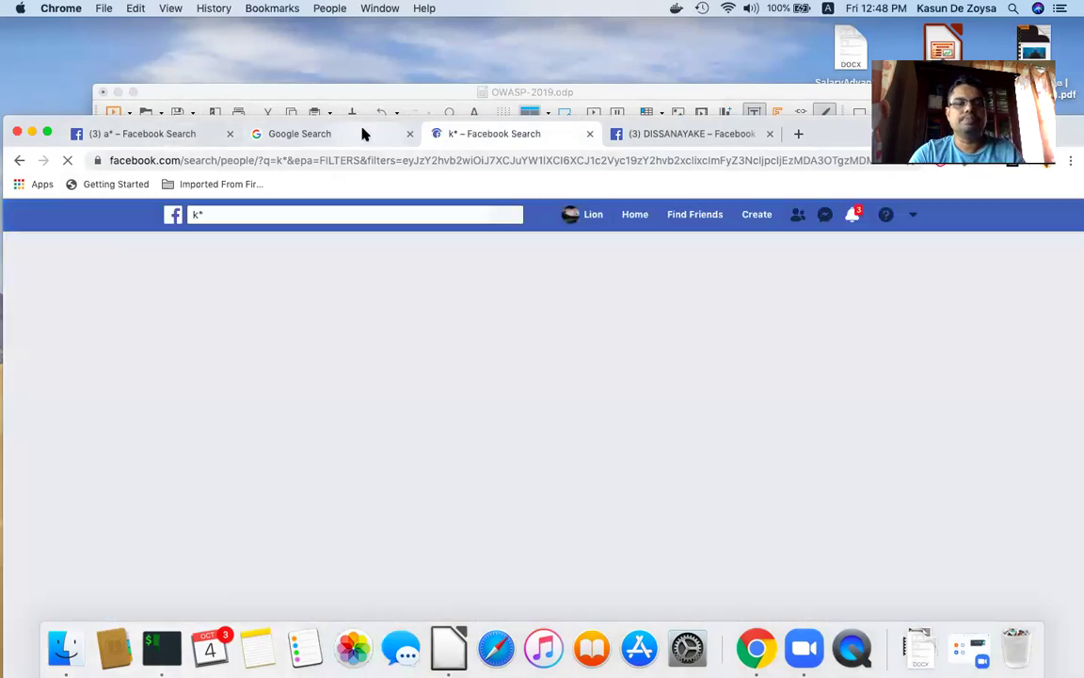
left_click_drag(837, 133, 868, 53)
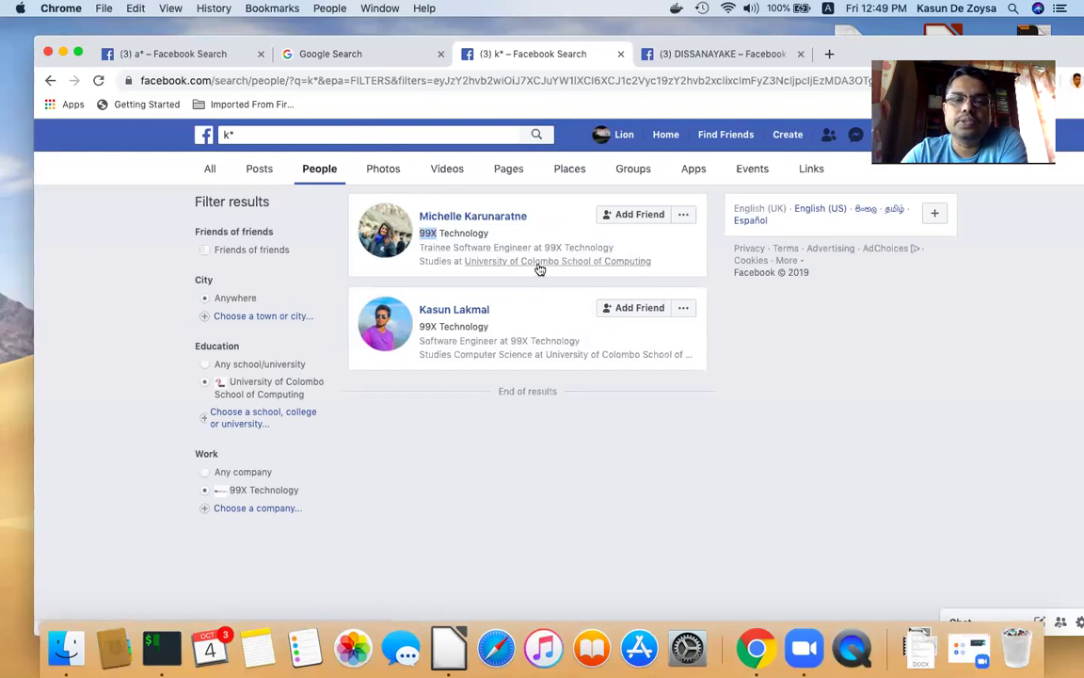
mouse_move(539, 270)
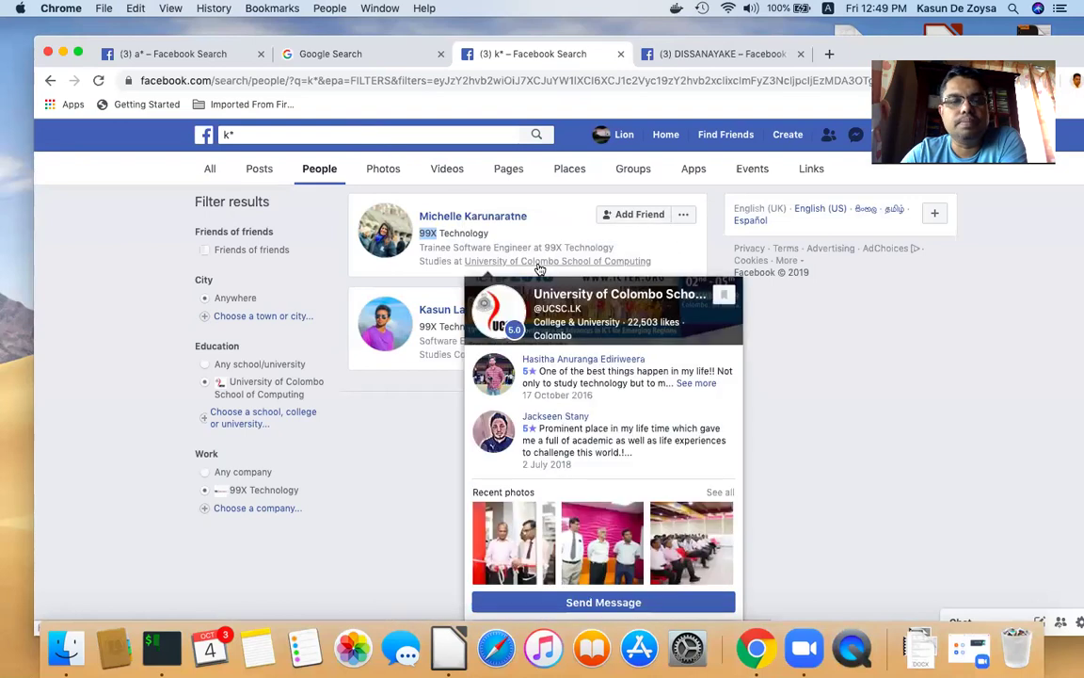
- Replace the k* query with a* and run the unfiltered Facebook search
left_click(250, 135)
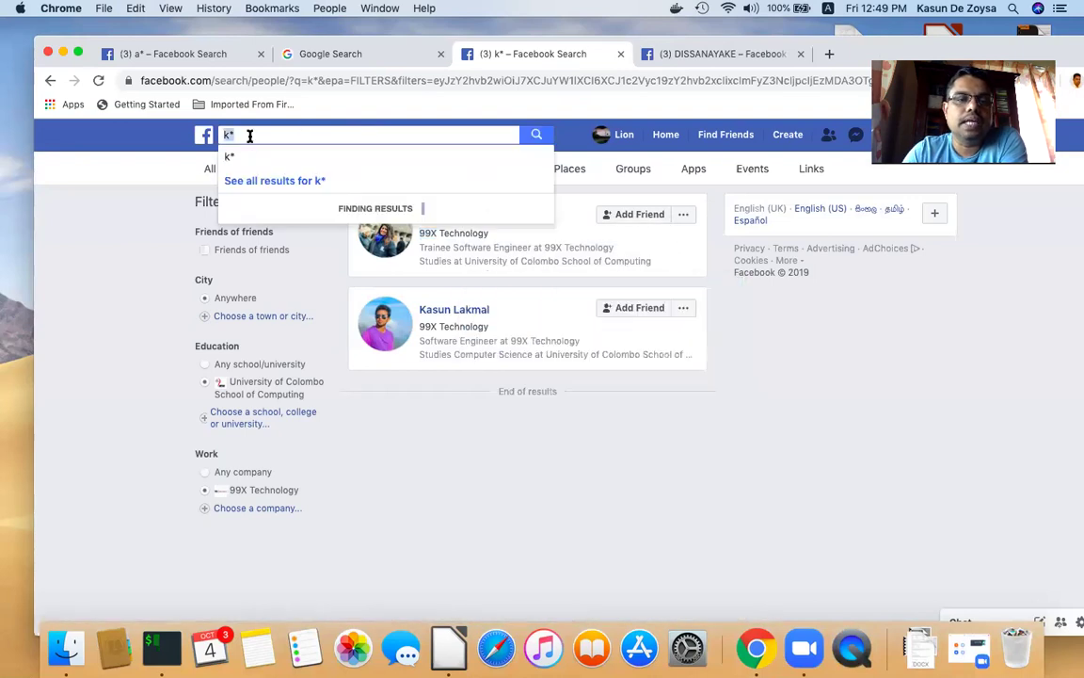
key("Right")
key("BackSpace")
key("BackSpace")
type("a*")
key("Return")
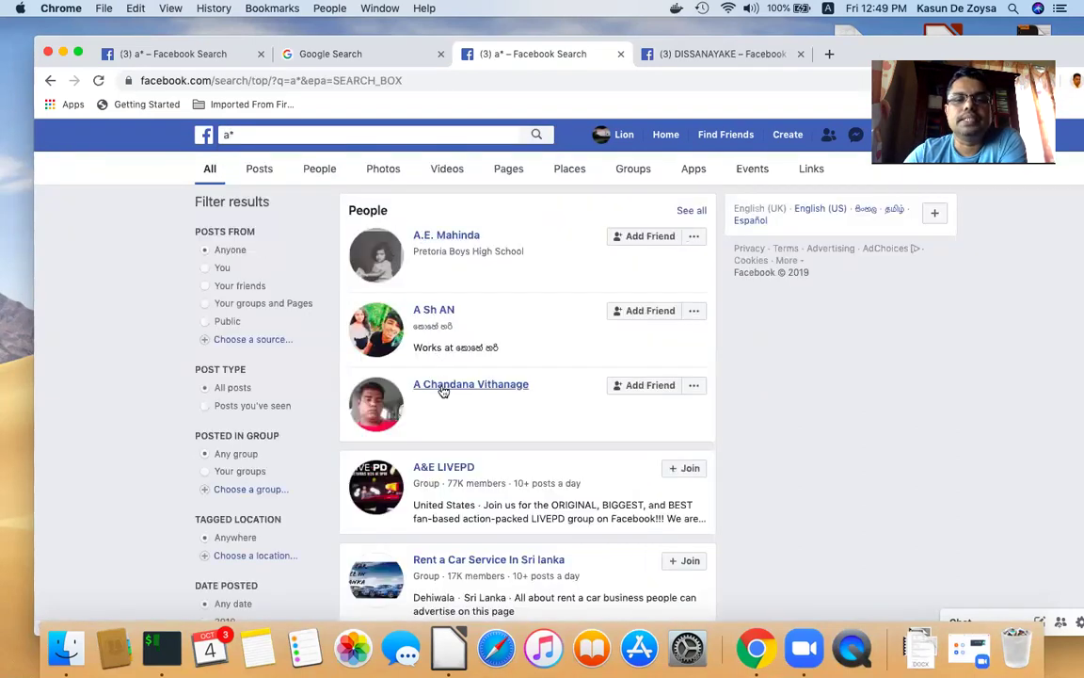
scroll(489, 496, "down", 1)
scroll(489, 496, "down", 4)
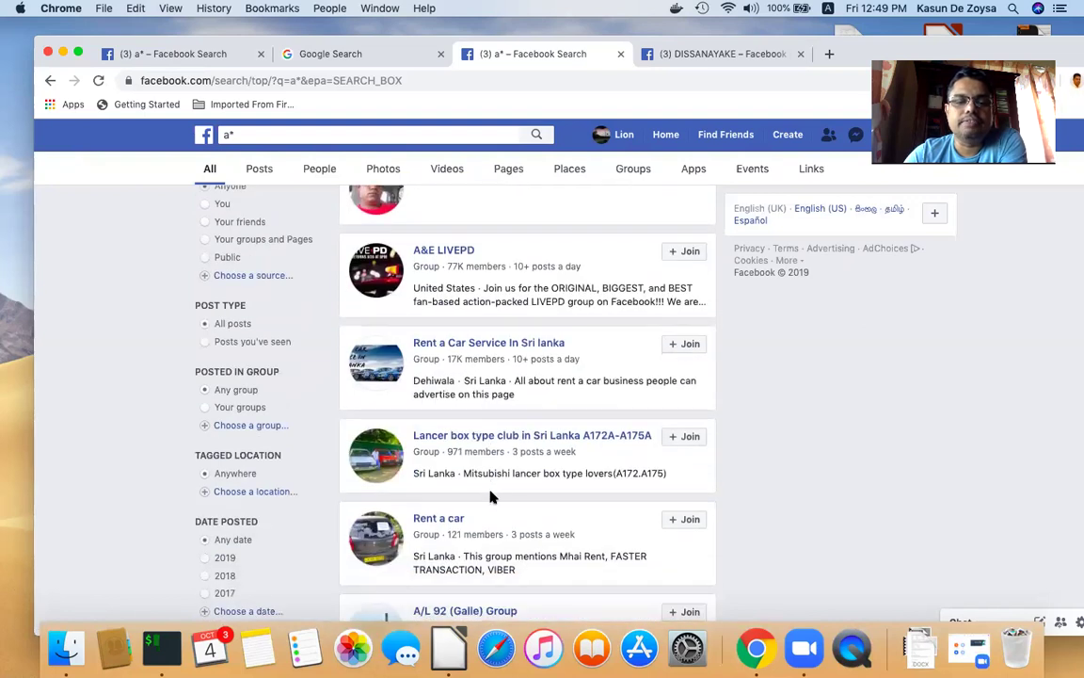
scroll(490, 496, "up", 5)
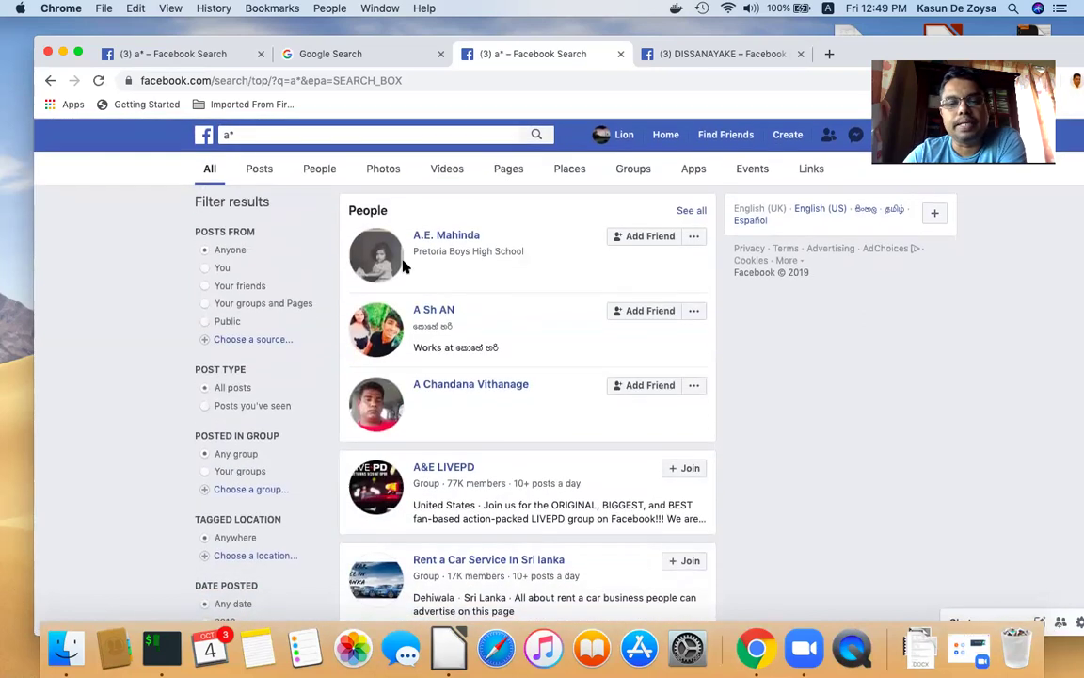
left_click(302, 132)
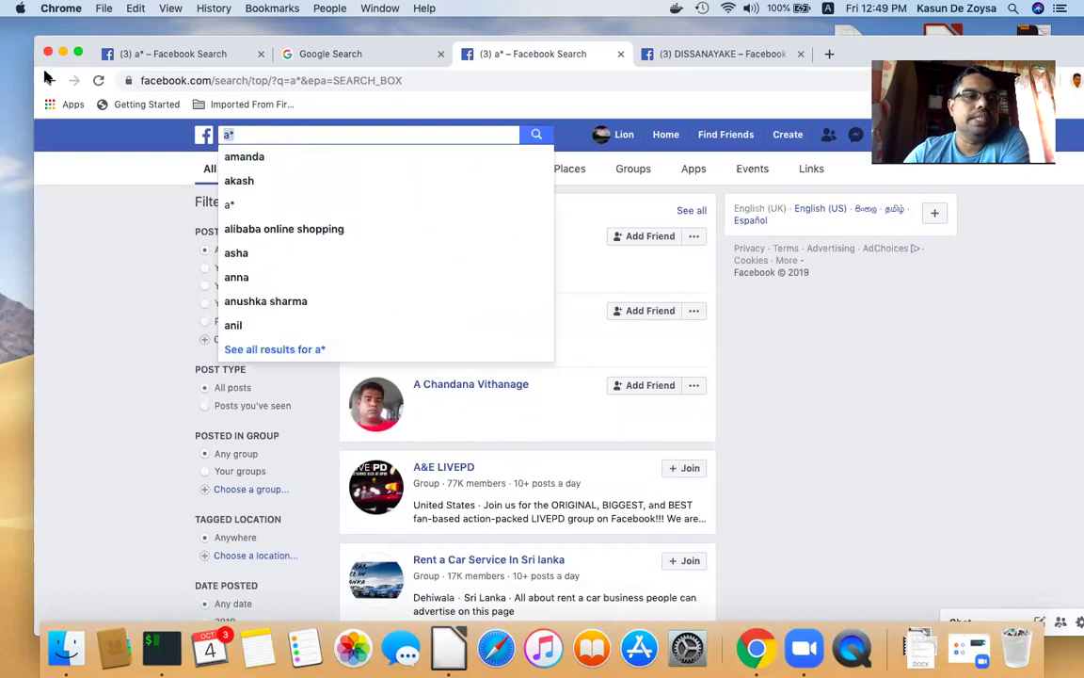
- Rerun the filtered people search with q=s* and apply the University of Colombo School of Computing filter
left_click(50, 80)
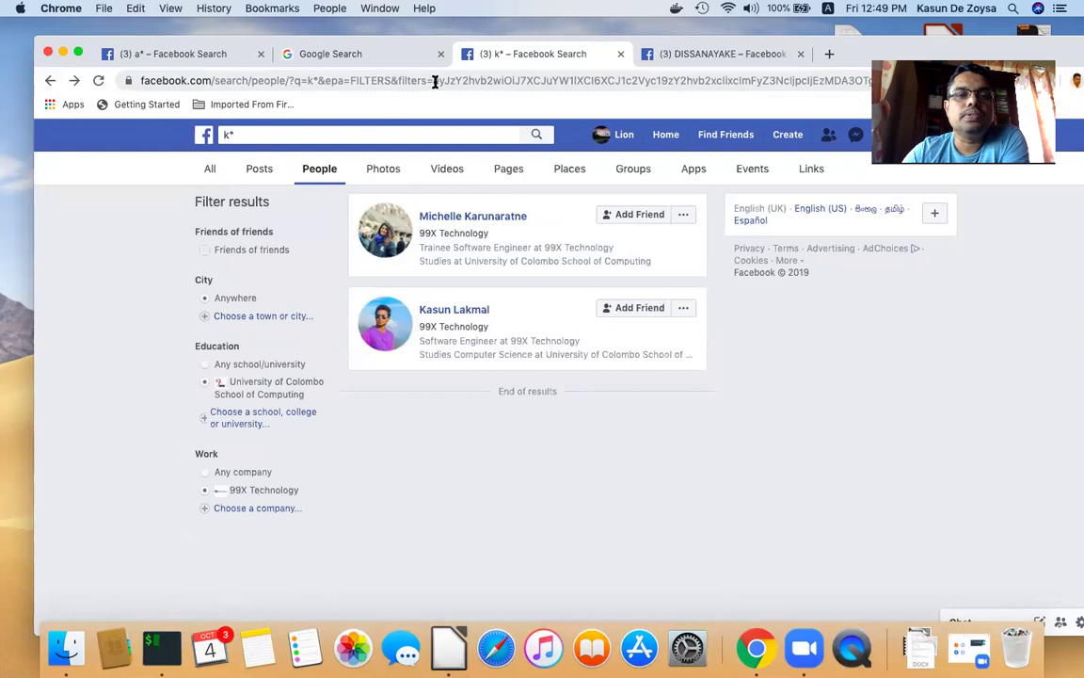
left_click(433, 81)
left_click(315, 80)
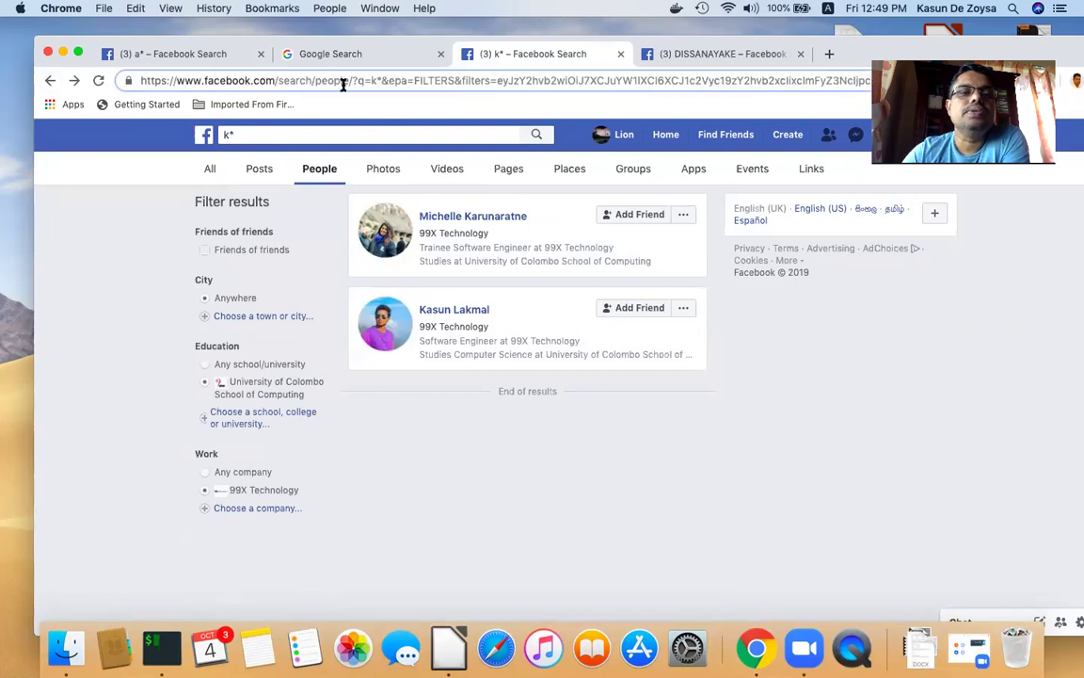
key("BackSpace")
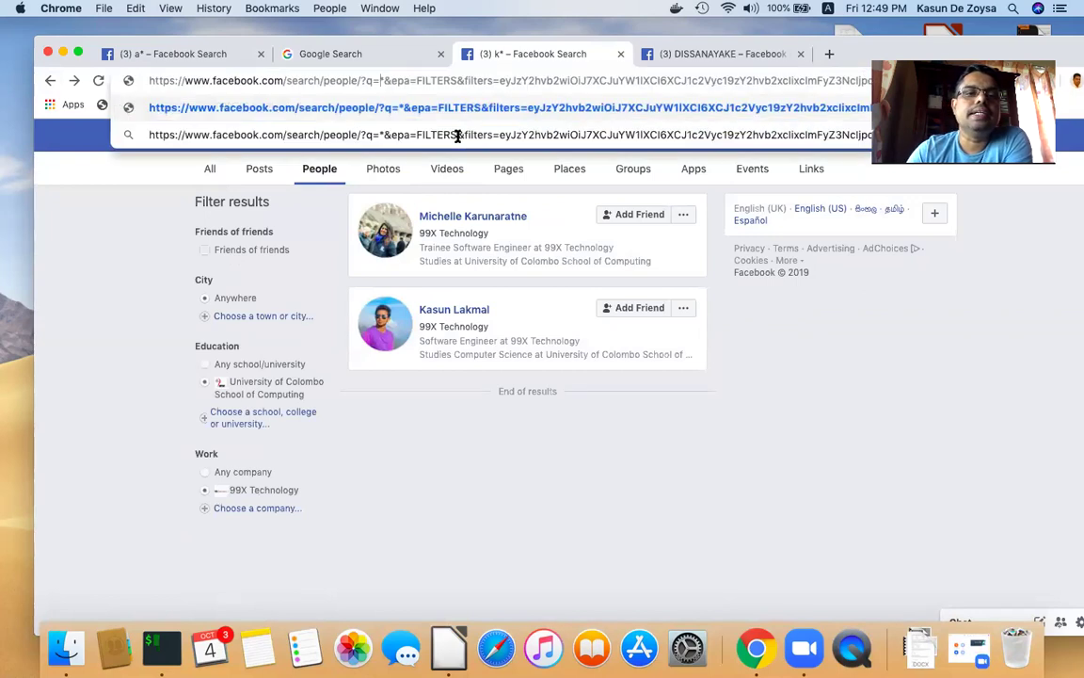
type("s")
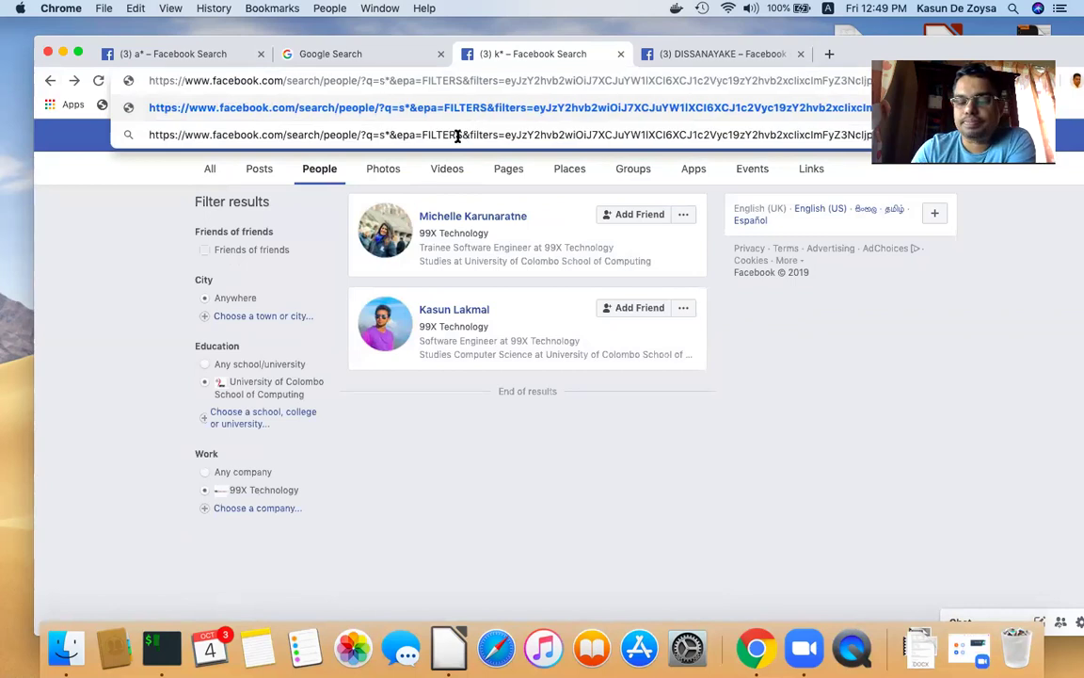
key("Return")
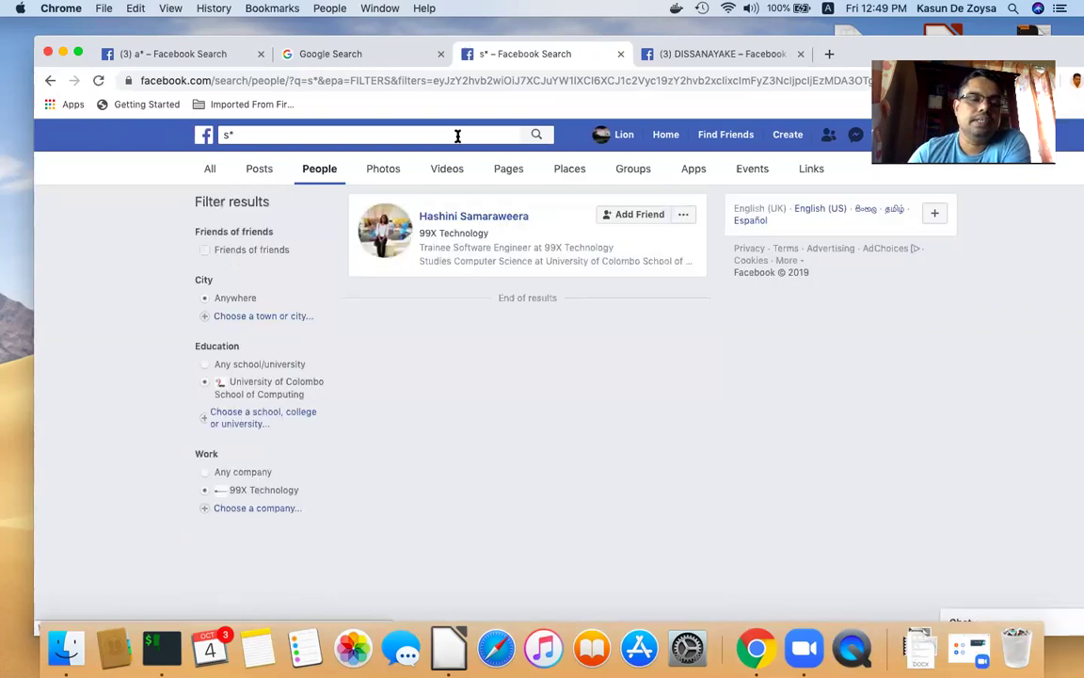
left_click(427, 78)
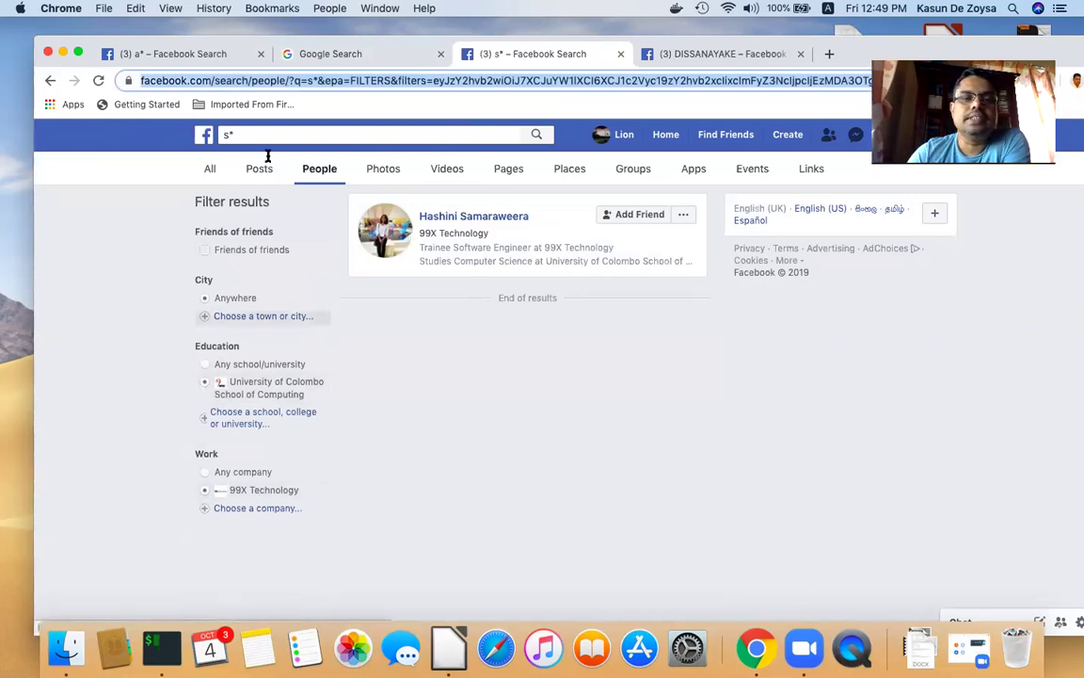
left_click(203, 384)
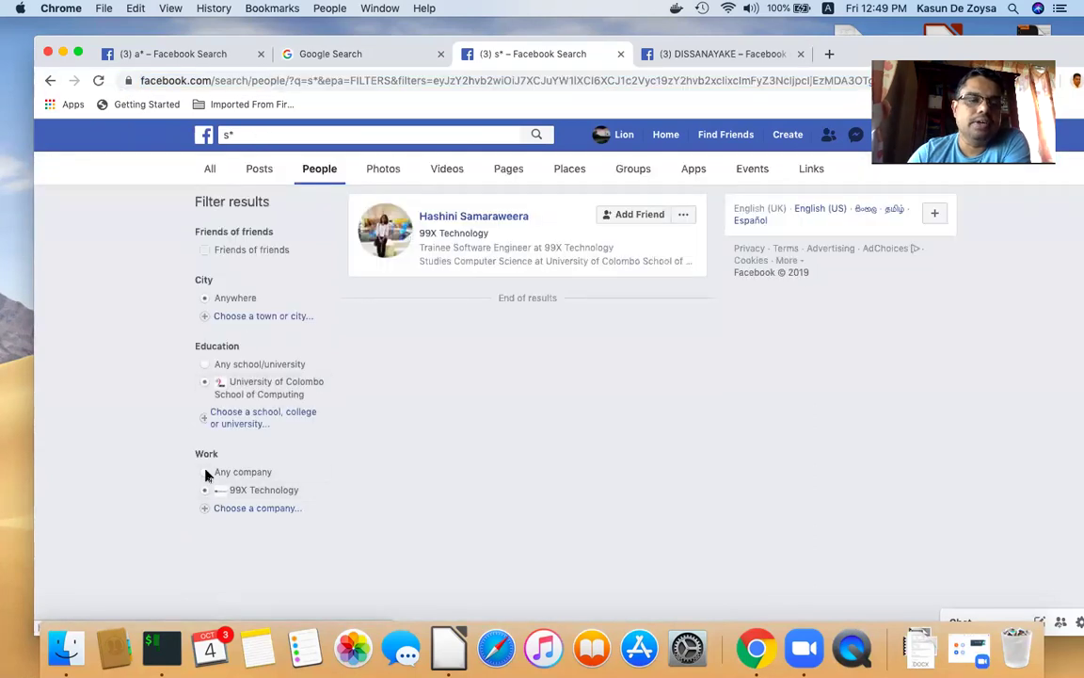
- Replace the s* query with a to run an unfiltered people search
left_click(340, 134)
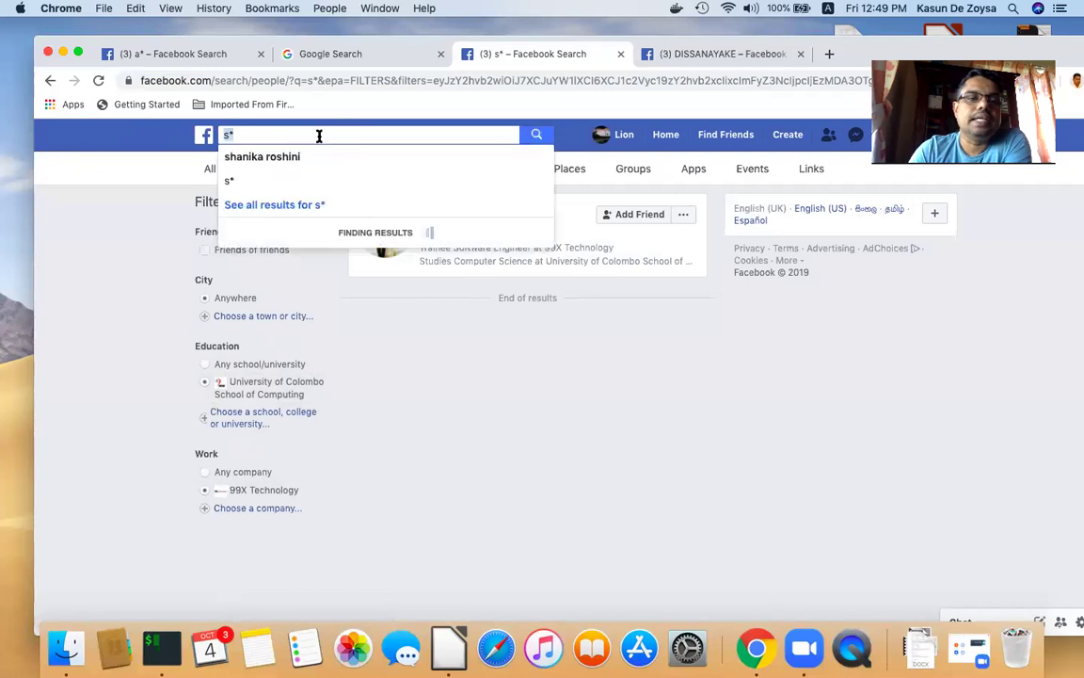
key("BackSpace")
key("BackSpace")
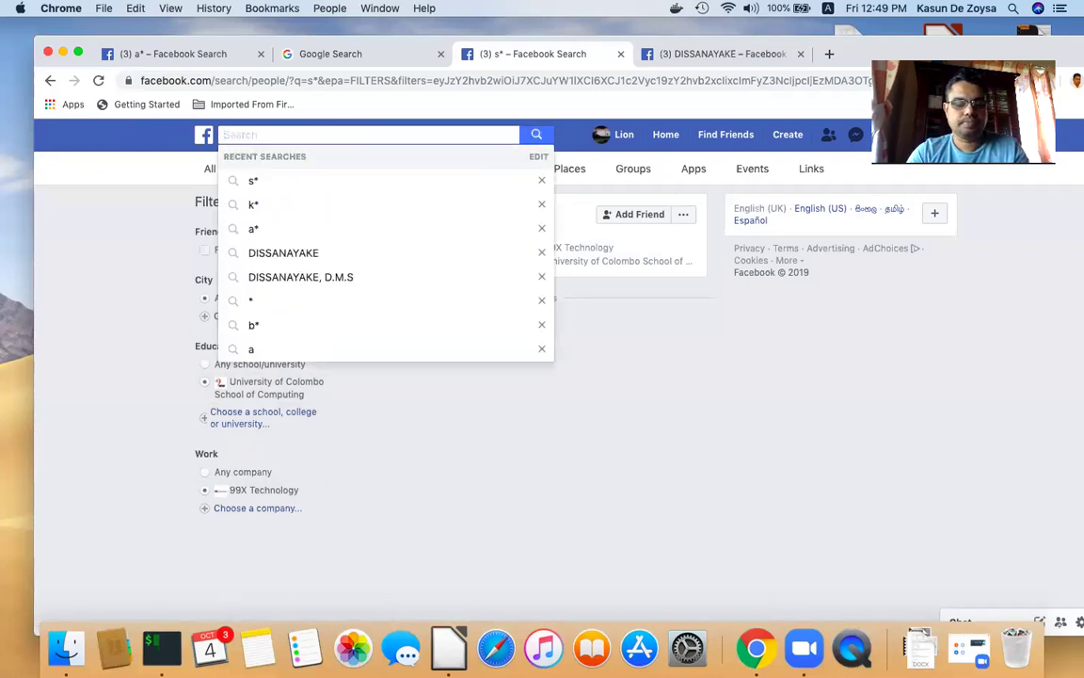
type("a")
key("Return")
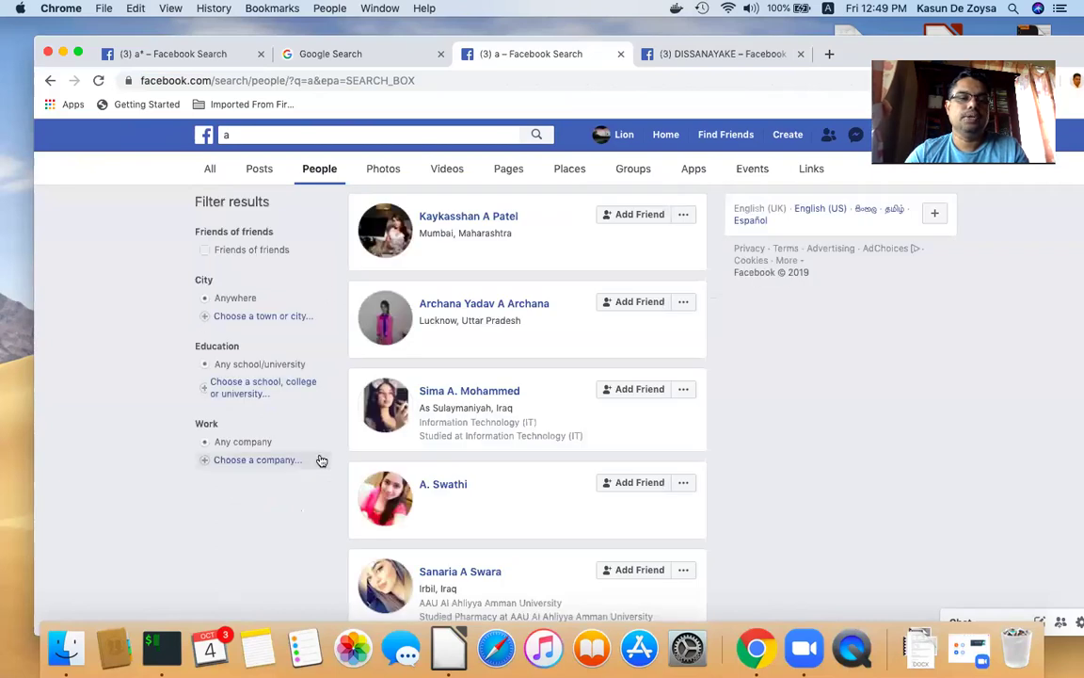
- Open the Work company filter field, then return to the OWASP-2019 deck on slide 24
left_click(200, 463)
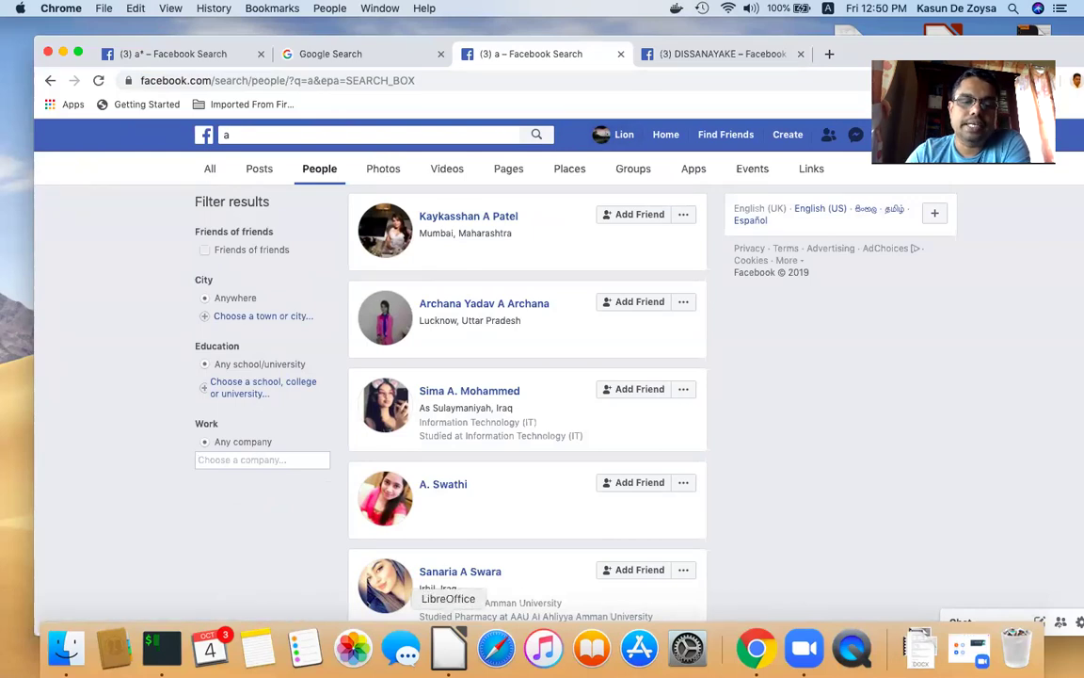
left_click(449, 648)
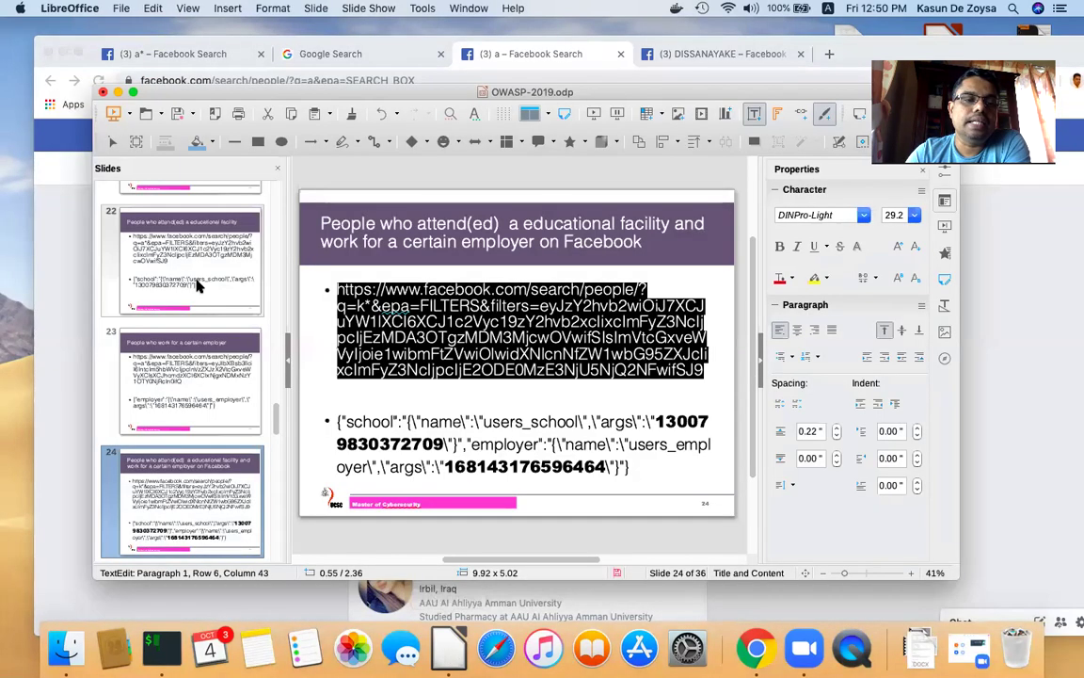
- Select the CyberChef URL on slide 20, then switch back to Chrome's Facebook results
left_click(197, 287)
key("Up")
key("Up")
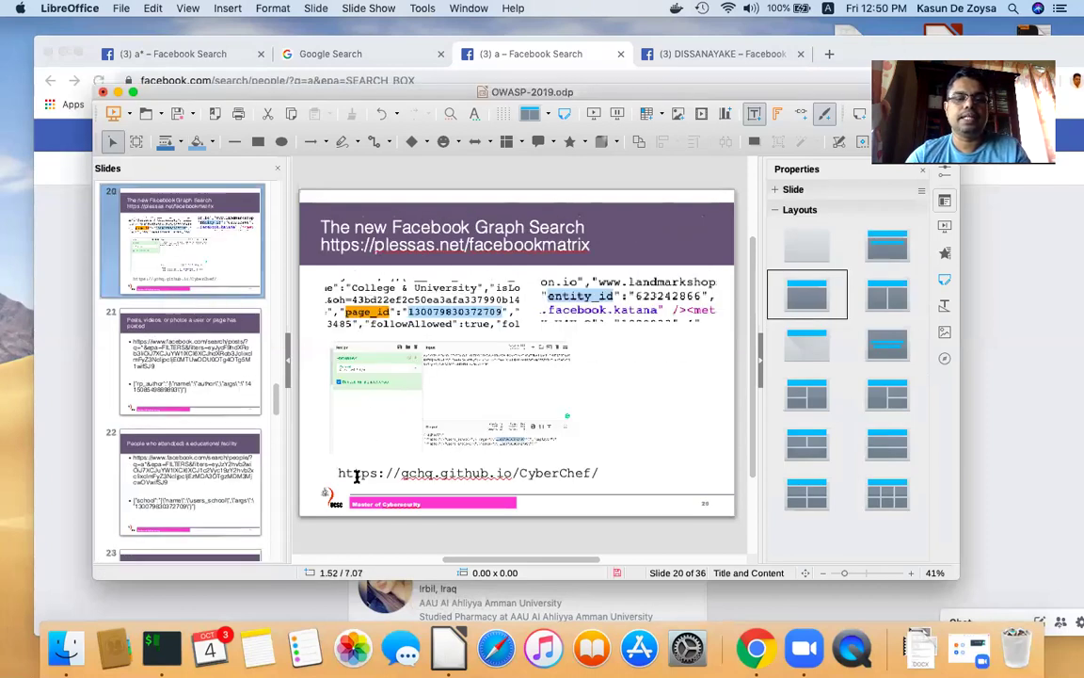
triple_click(356, 475)
key("super+c")
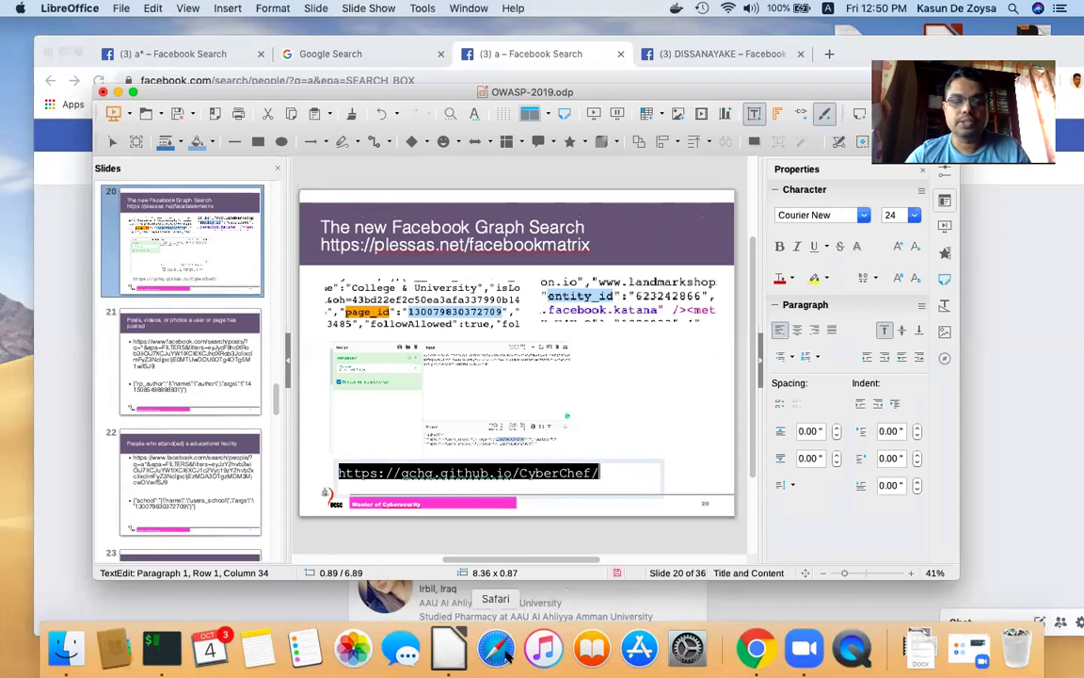
left_click(646, 53)
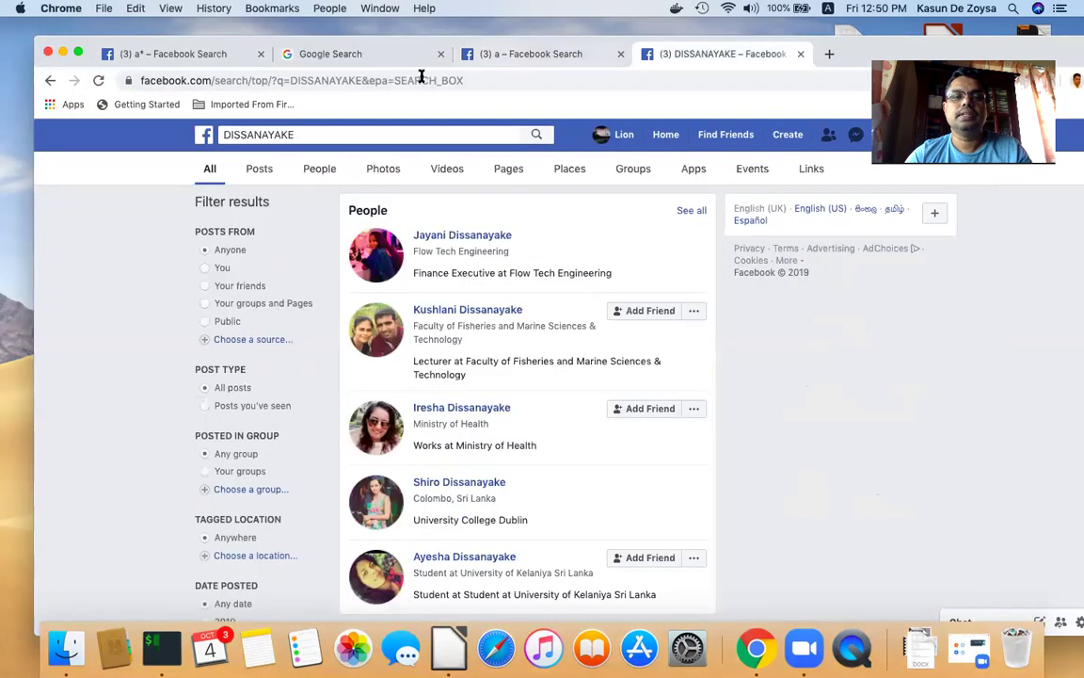
- Load CyberChef in the current tab from the copied address
left_click(478, 80)
key("super+v")
key("Return")
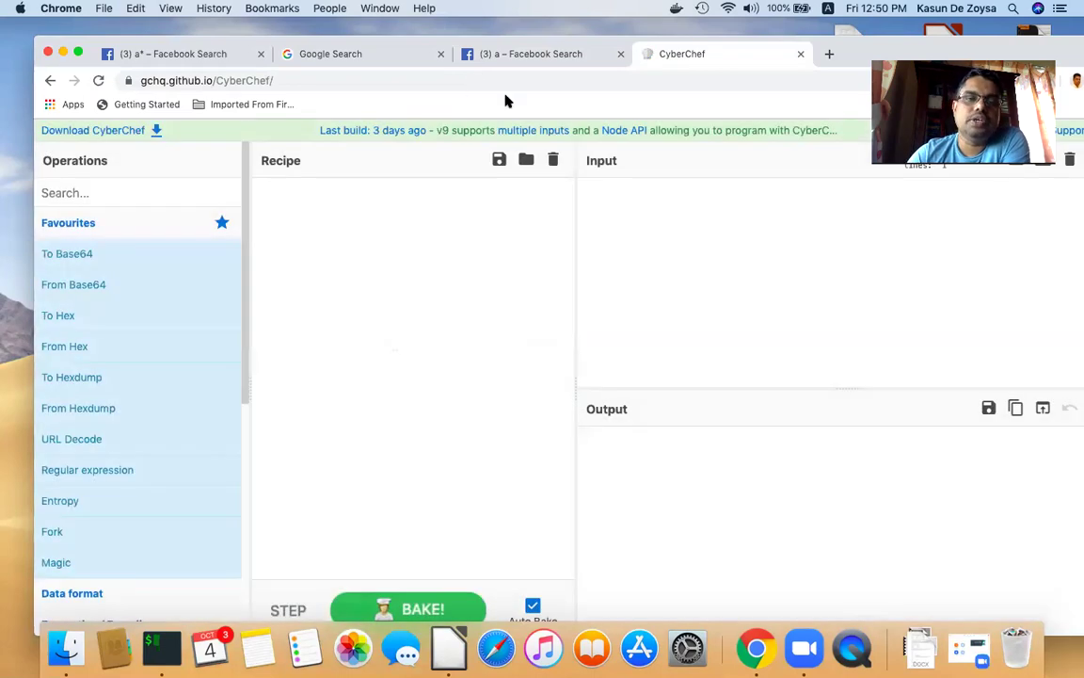
- Return to the filtered s* people search and select the Base64 filter part of its URL
left_click(515, 54)
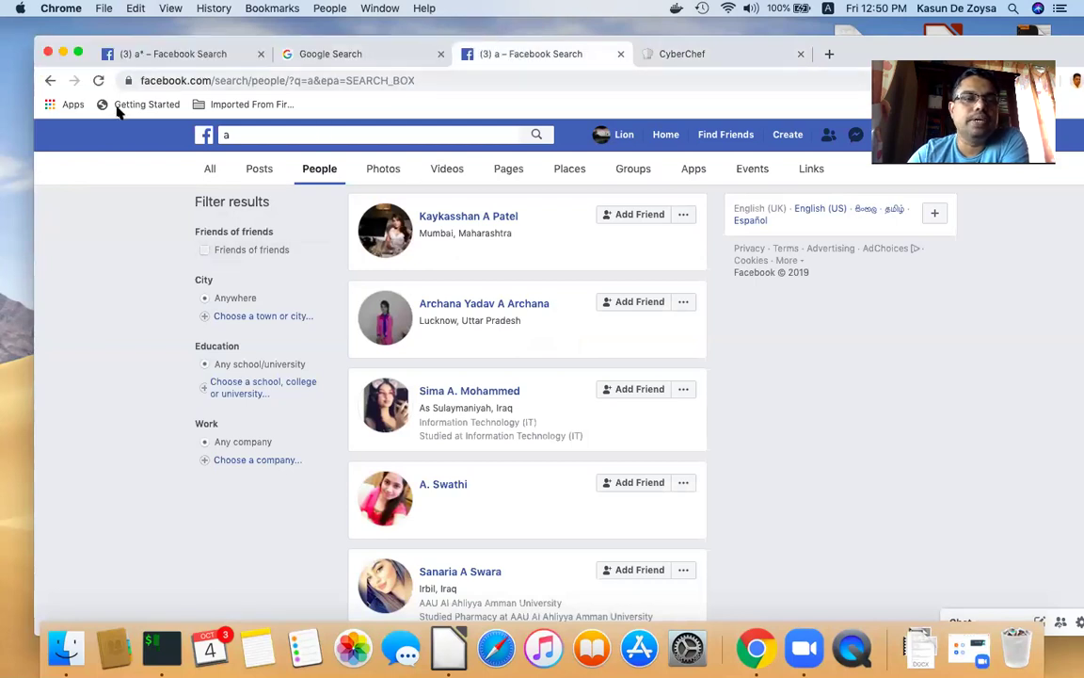
left_click(50, 80)
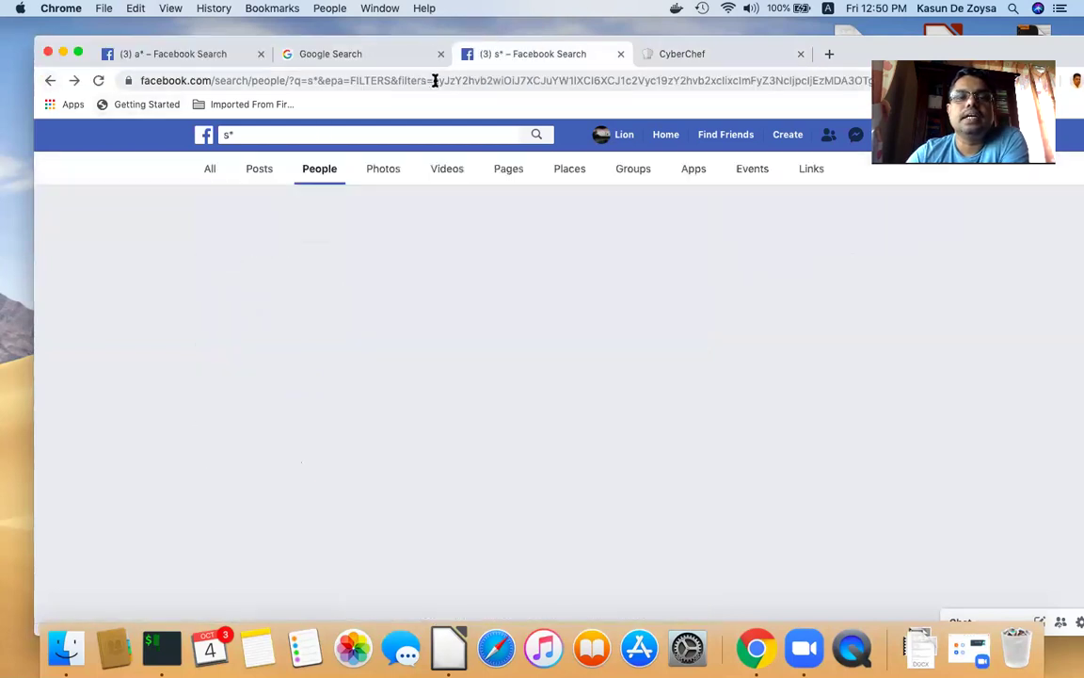
left_click(434, 81)
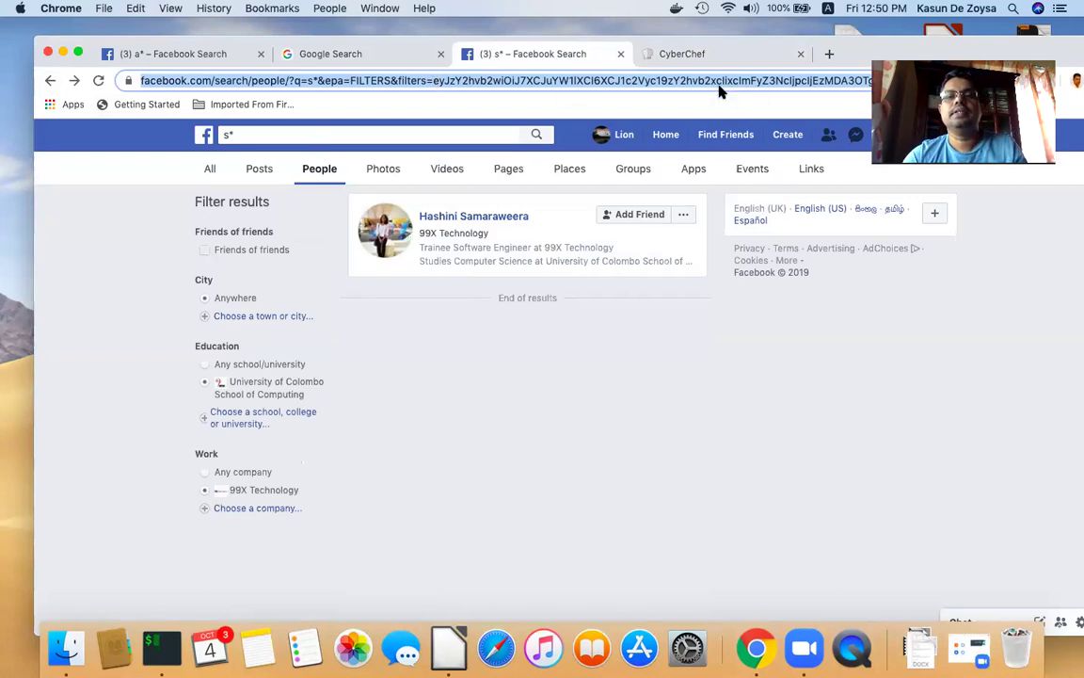
left_click(477, 79)
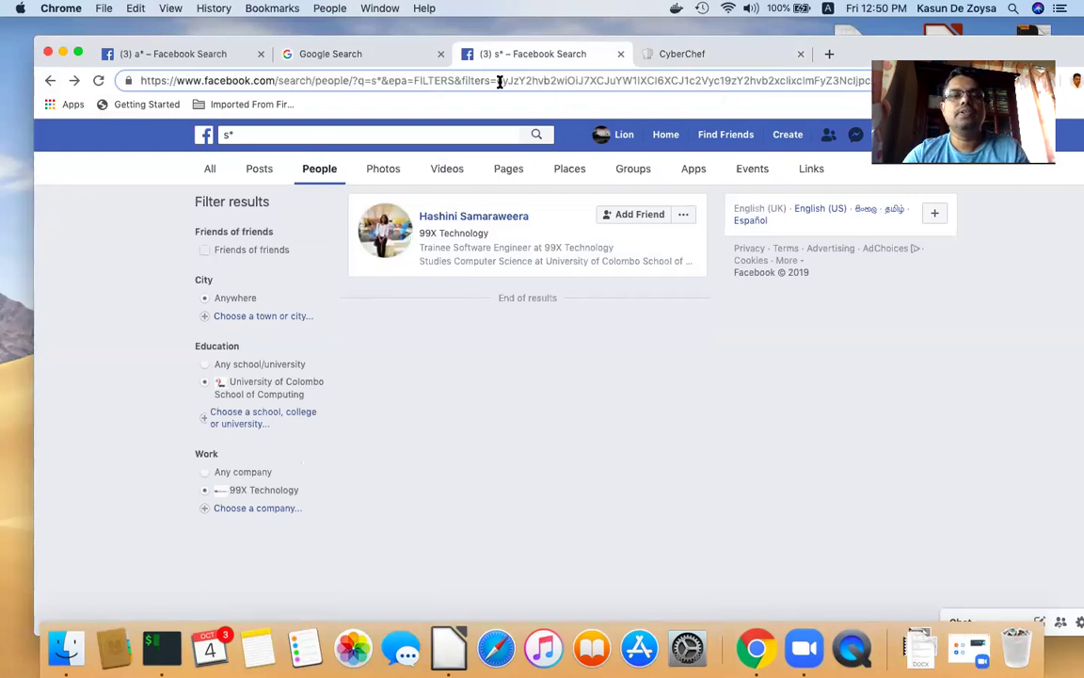
left_click_drag(498, 80, 853, 94)
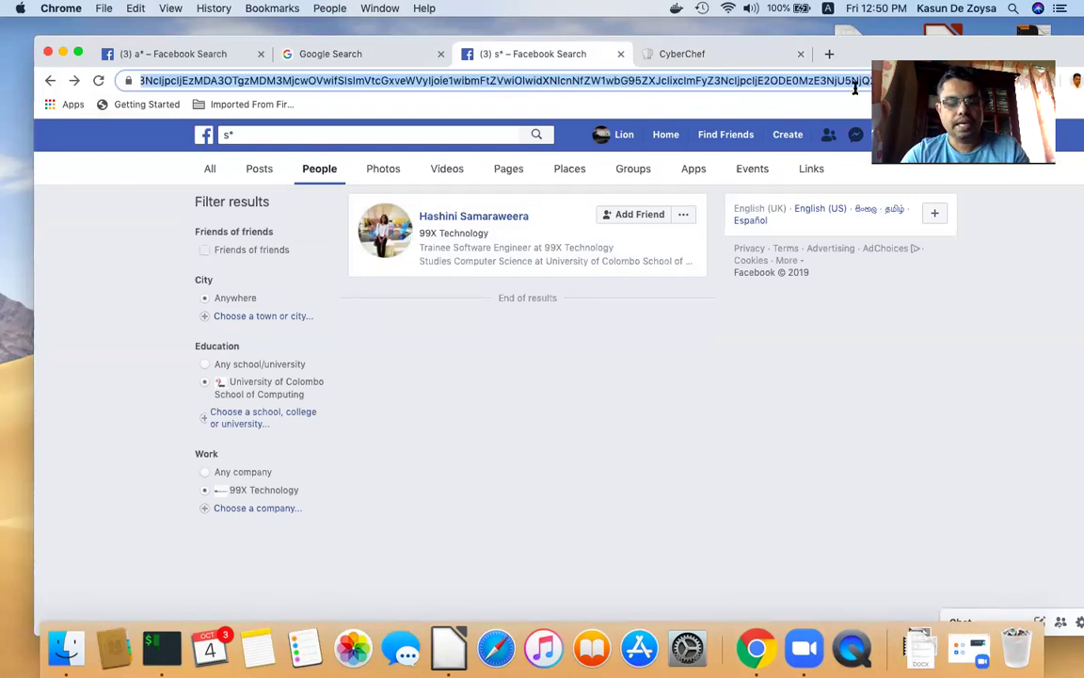
left_click(735, 52)
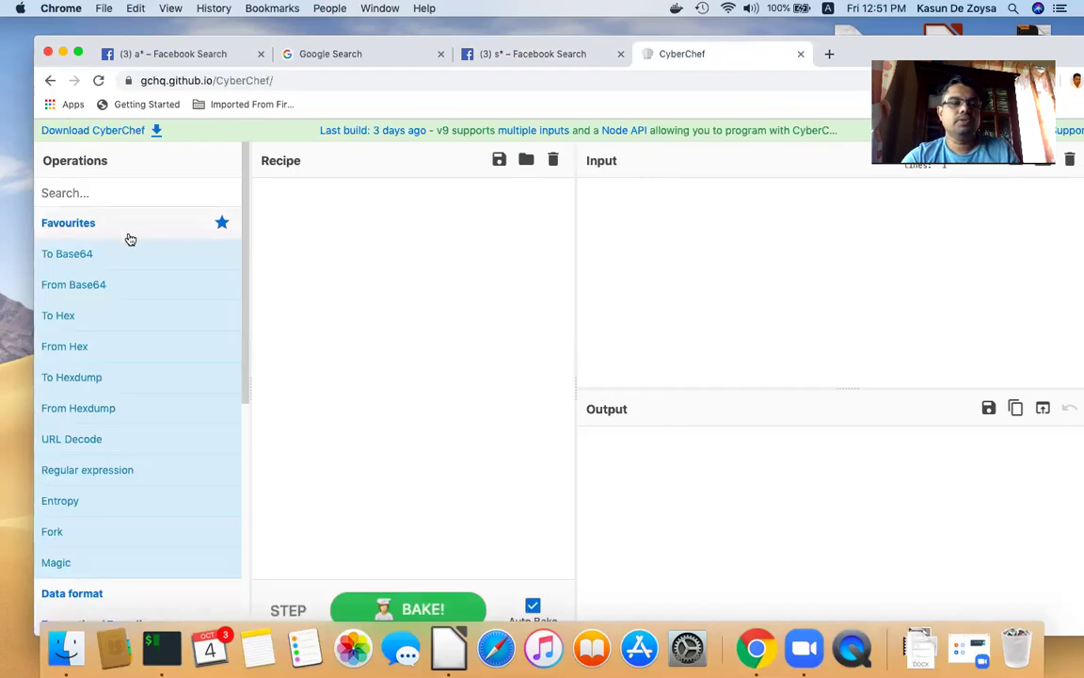
- Decode the pasted filter with From Base64 to reveal users_school and users_employer JSON, then return to the deck
mouse_move(109, 299)
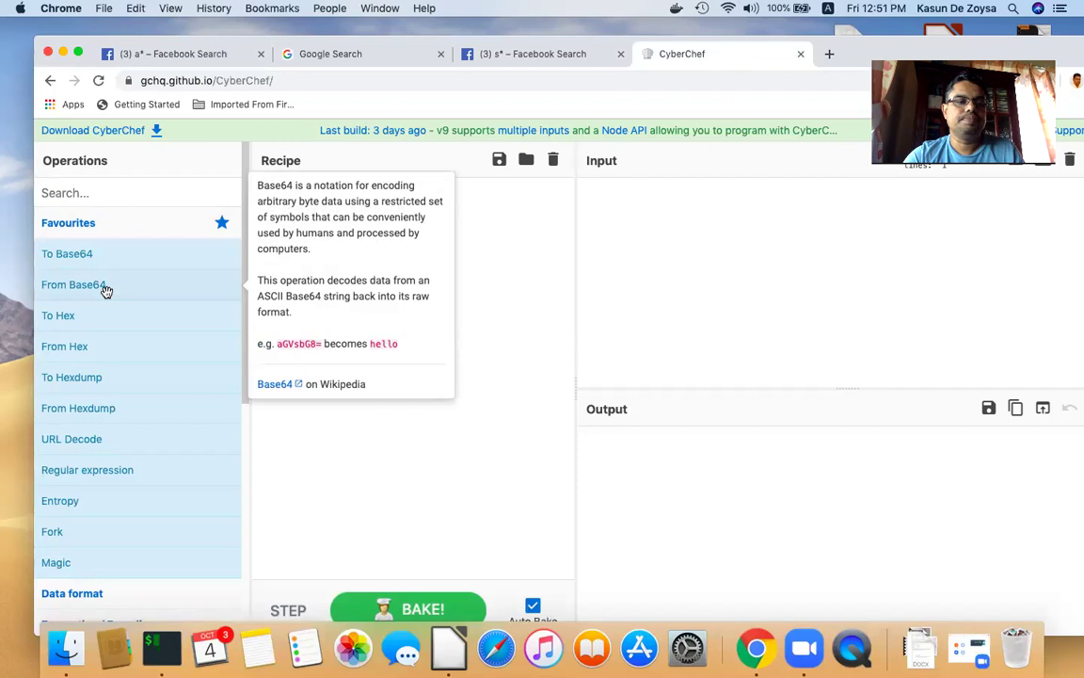
double_click(104, 287)
left_click(649, 208)
type("eyJzY2hvb2wiOiJ7XCJuYW1lXCI6XCJ1c2Vyc19zY2hvb2xcIixcImFyZ3NcIjpcIjEzMDA3OTgzMDM3MjcwOVwifSIsImVtcGxveWVyIjoie1wibmFtZVwiOlwidXNlcnNfZW1wbG95ZXJcIixcImFyZ3NcIjpcIjE2ODE0MzE3NjU5NjQ2NFwifSJ9")
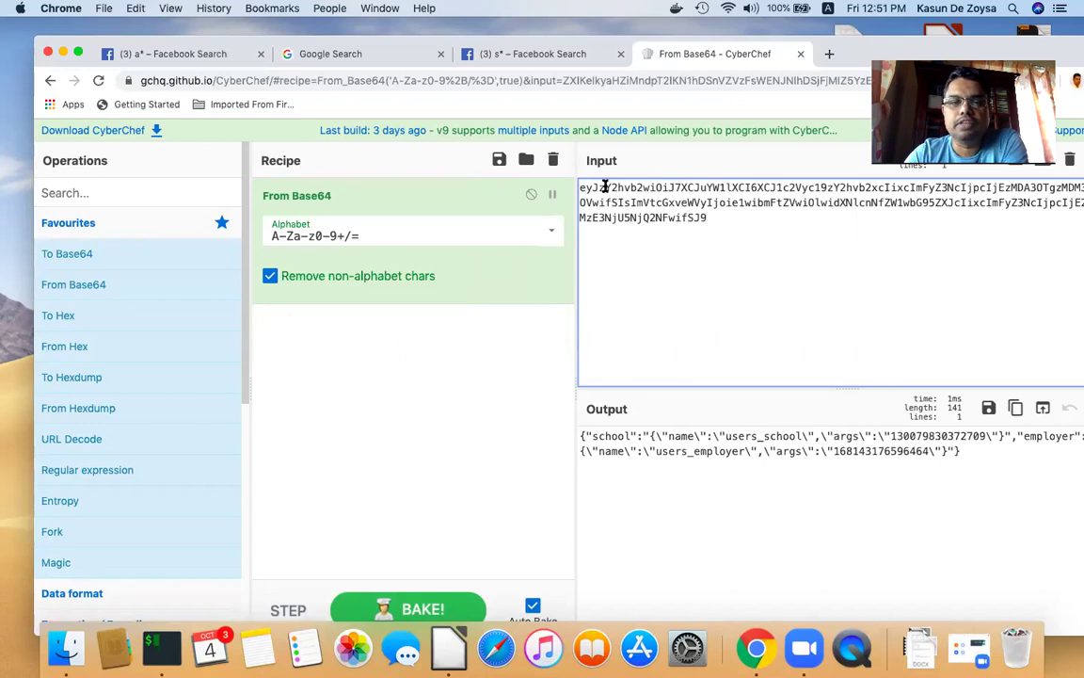
left_click_drag(971, 452, 569, 423)
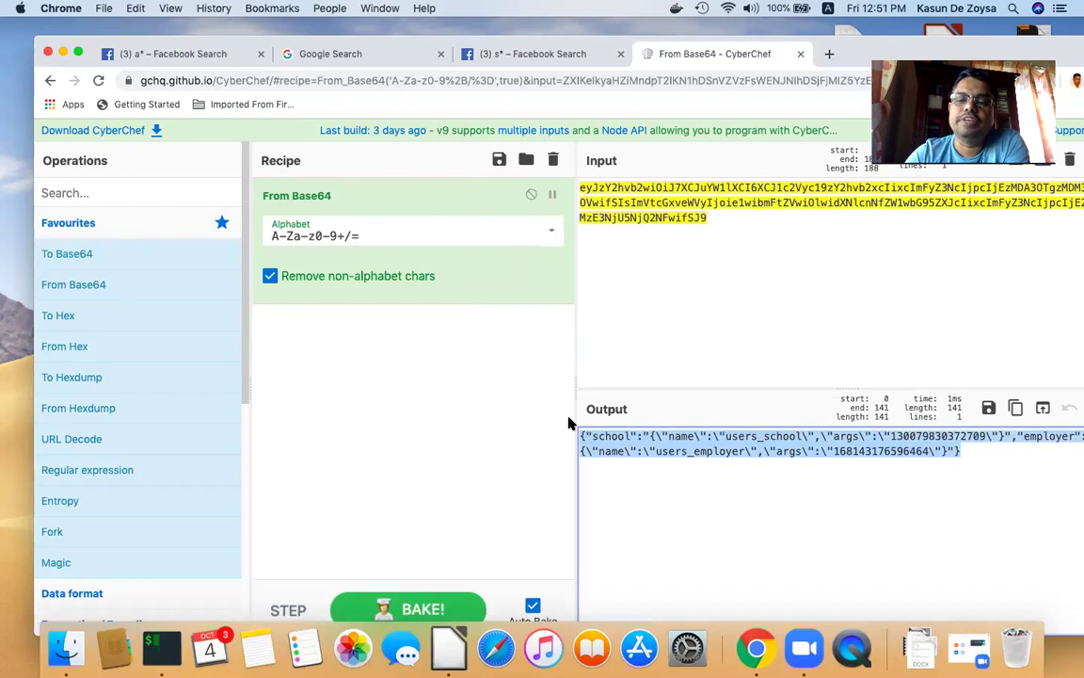
left_click(606, 473)
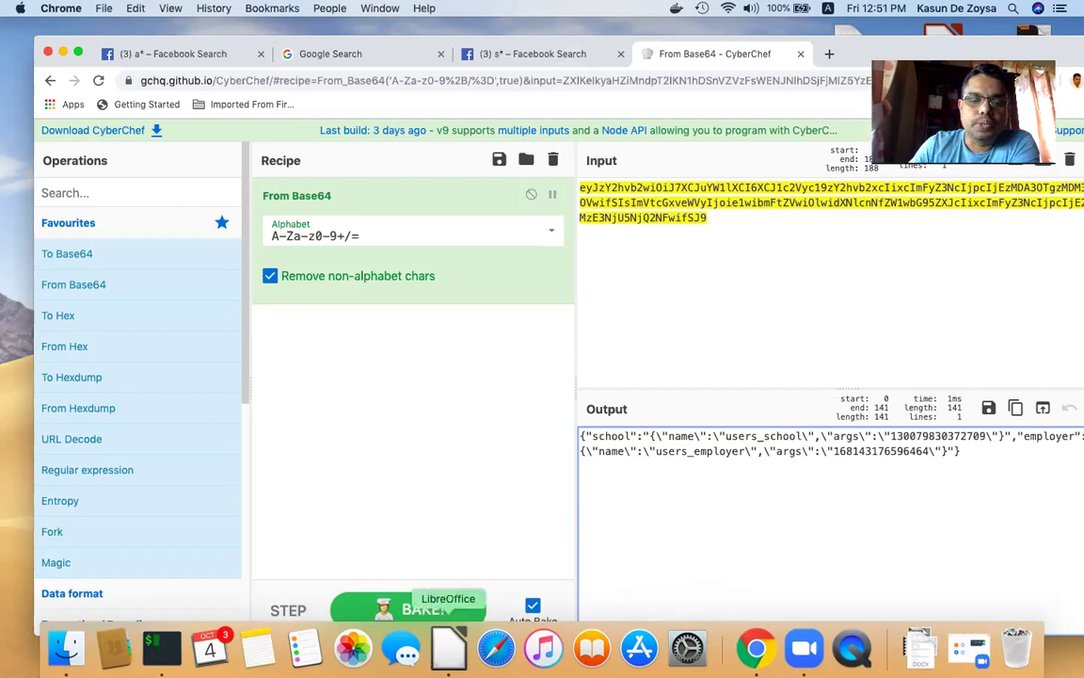
left_click(449, 648)
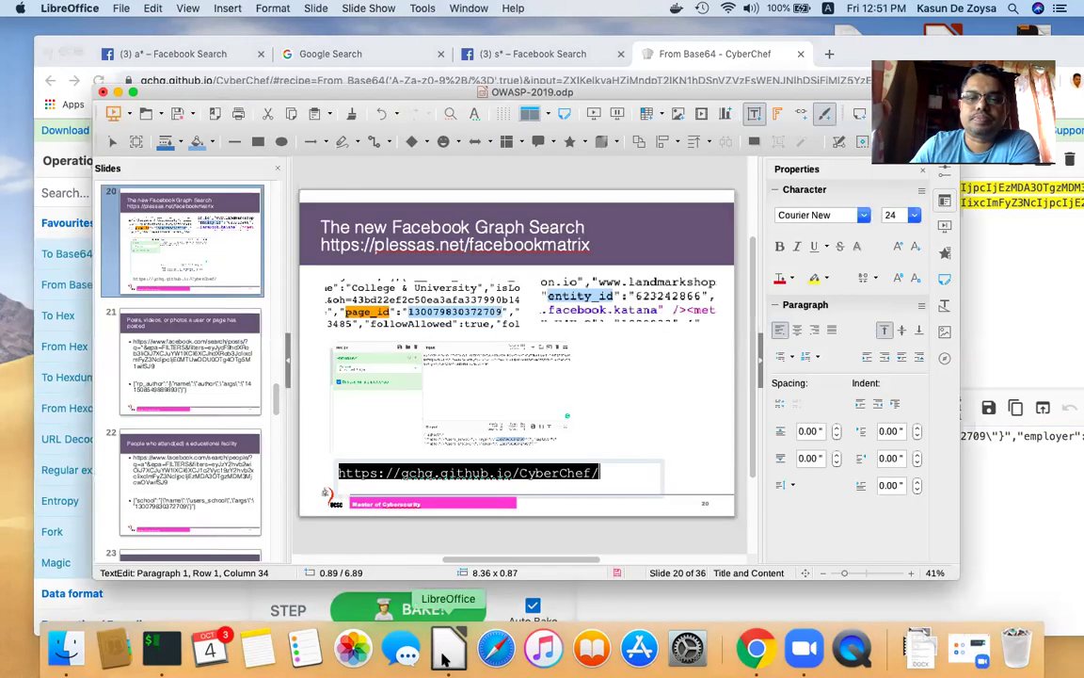
- Start the slideshow from slide 20 and advance to slide 24's decoded filter
left_click(365, 8)
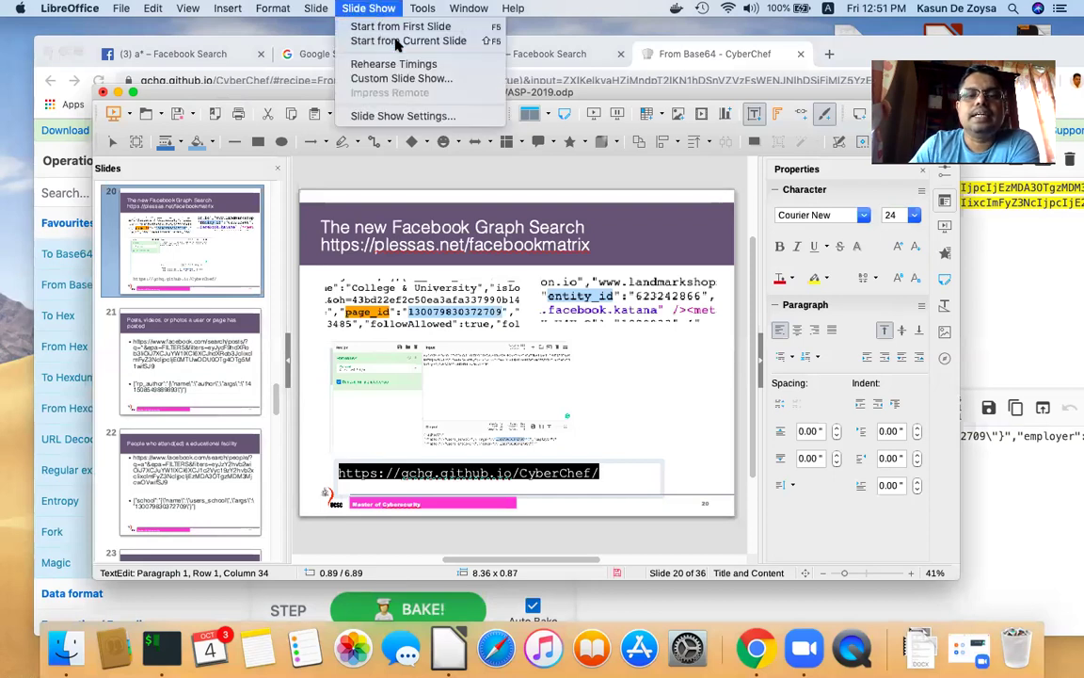
left_click(400, 41)
key("Right")
key("Right")
key("Right")
key("Right")
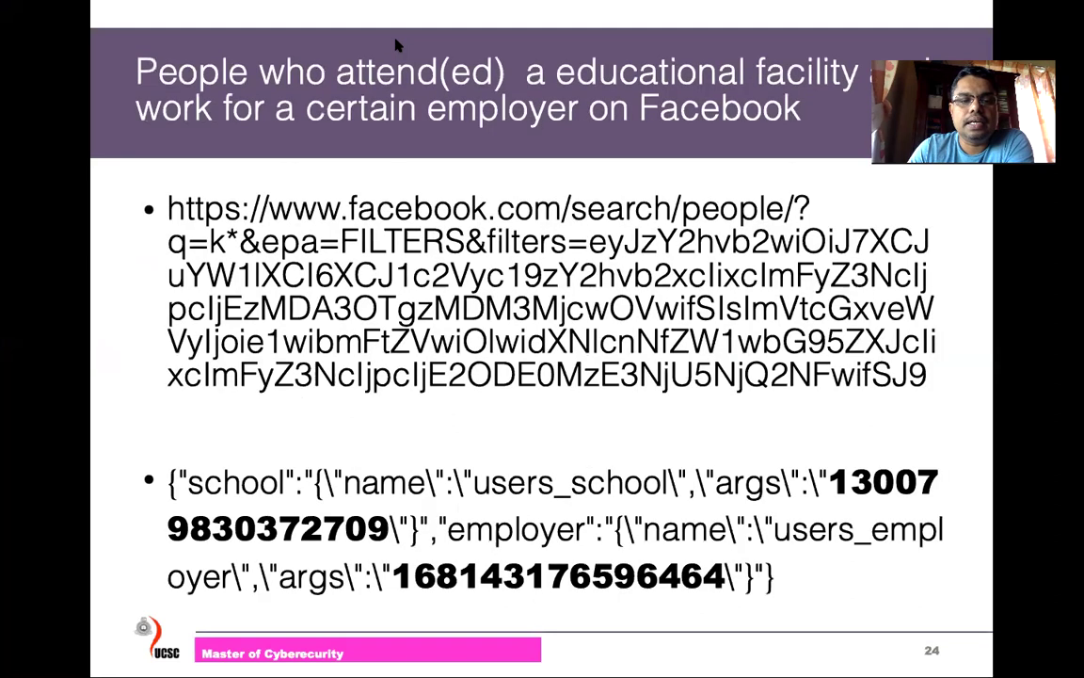